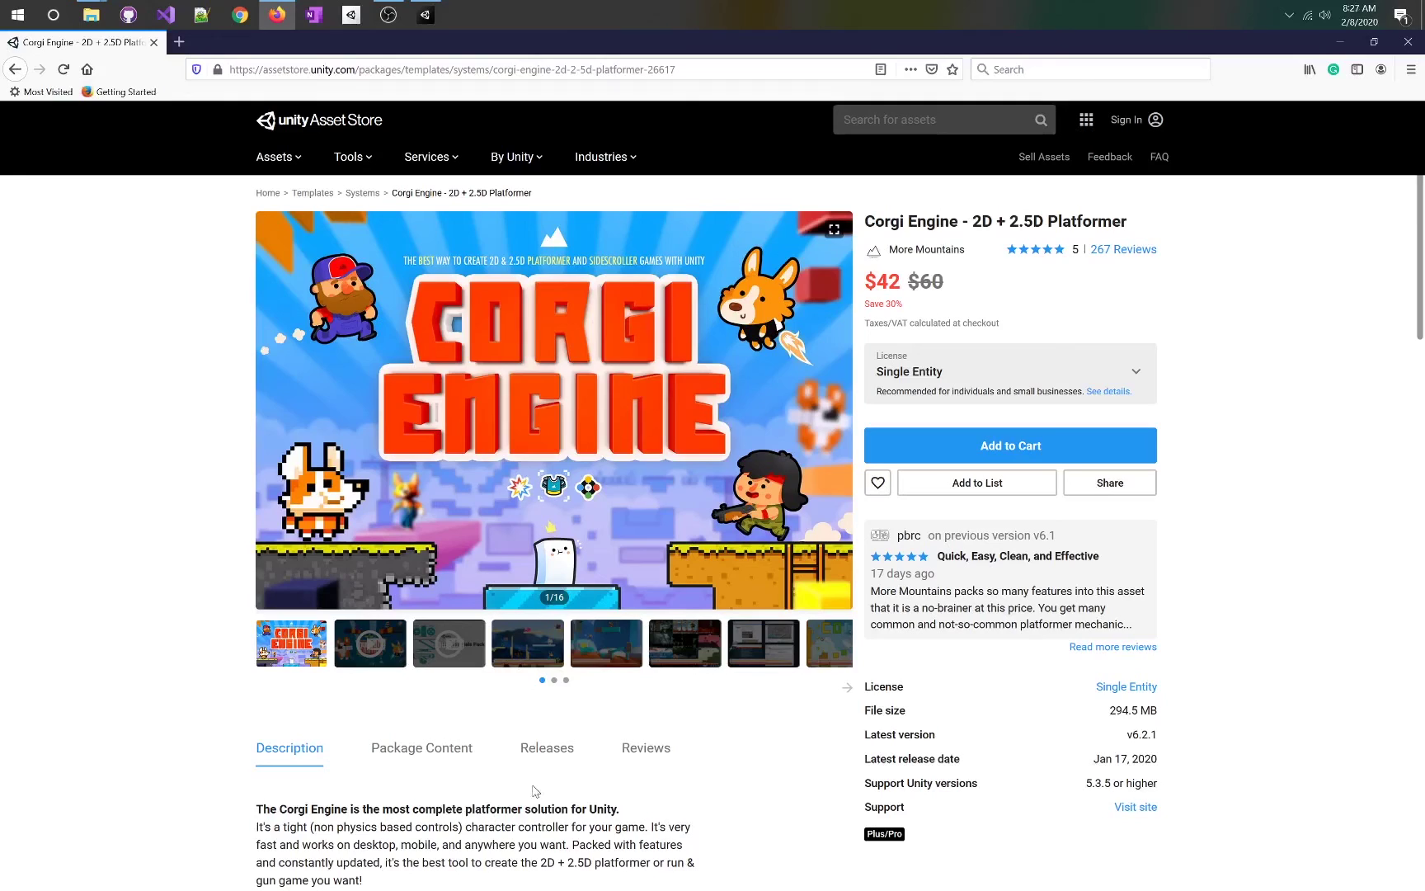
# View the fourth through eighth Corgi Engine store screenshots, then close Firefox
pyautogui.click(547, 652)
pyautogui.click(580, 650)
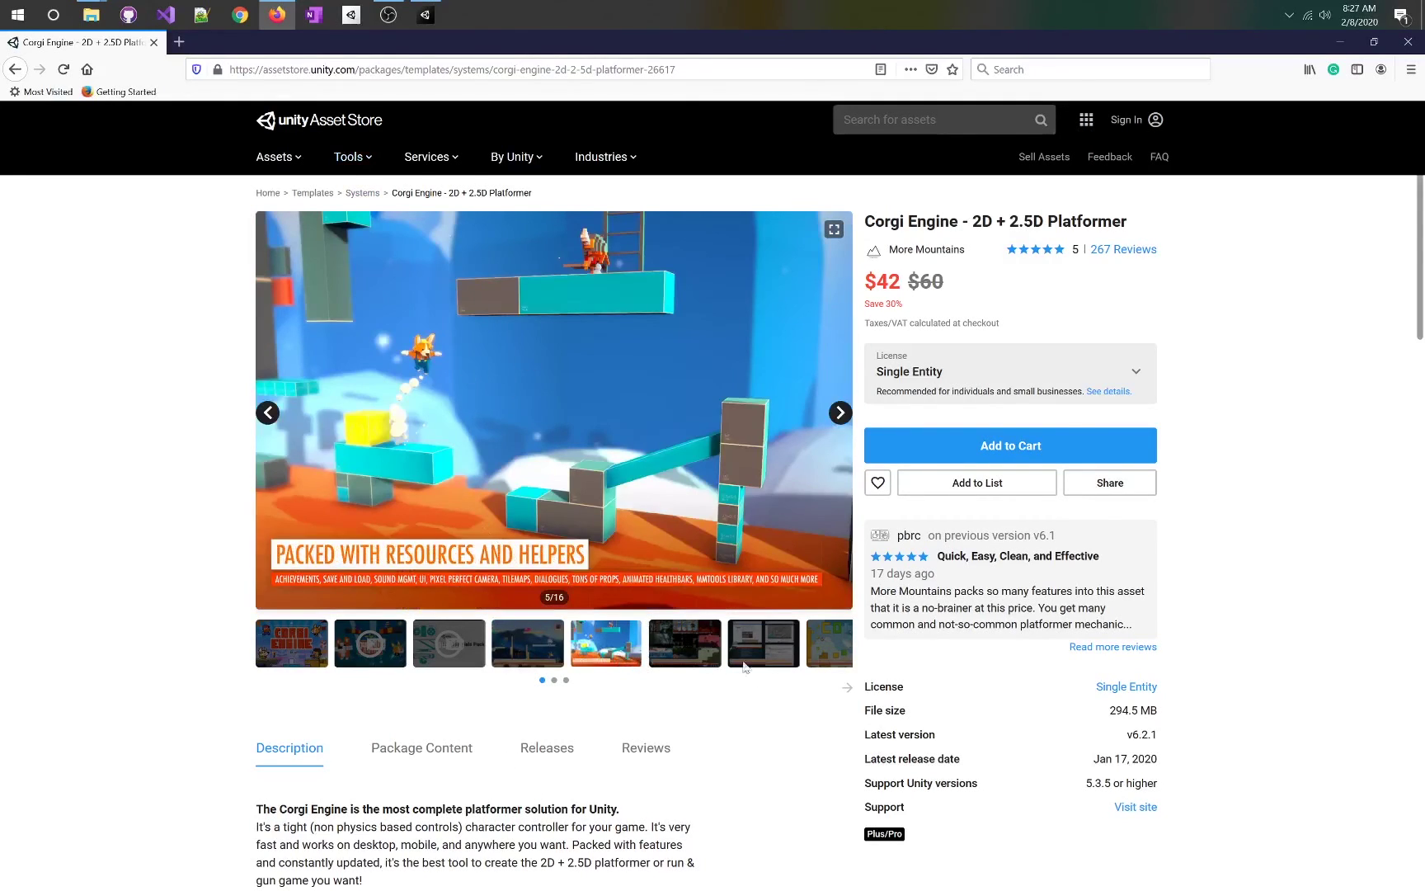
pyautogui.click(697, 666)
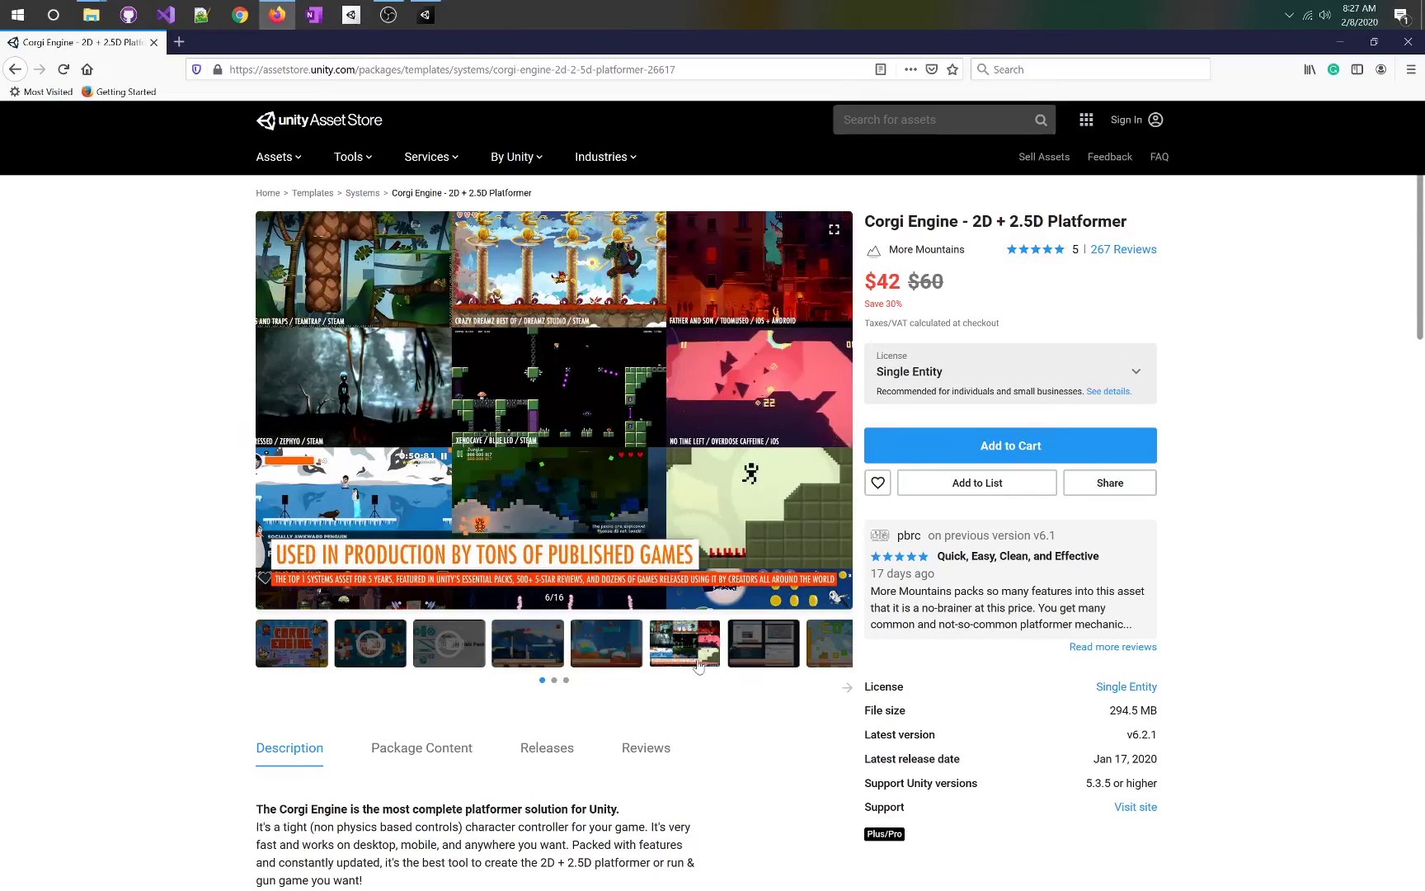
pyautogui.click(734, 650)
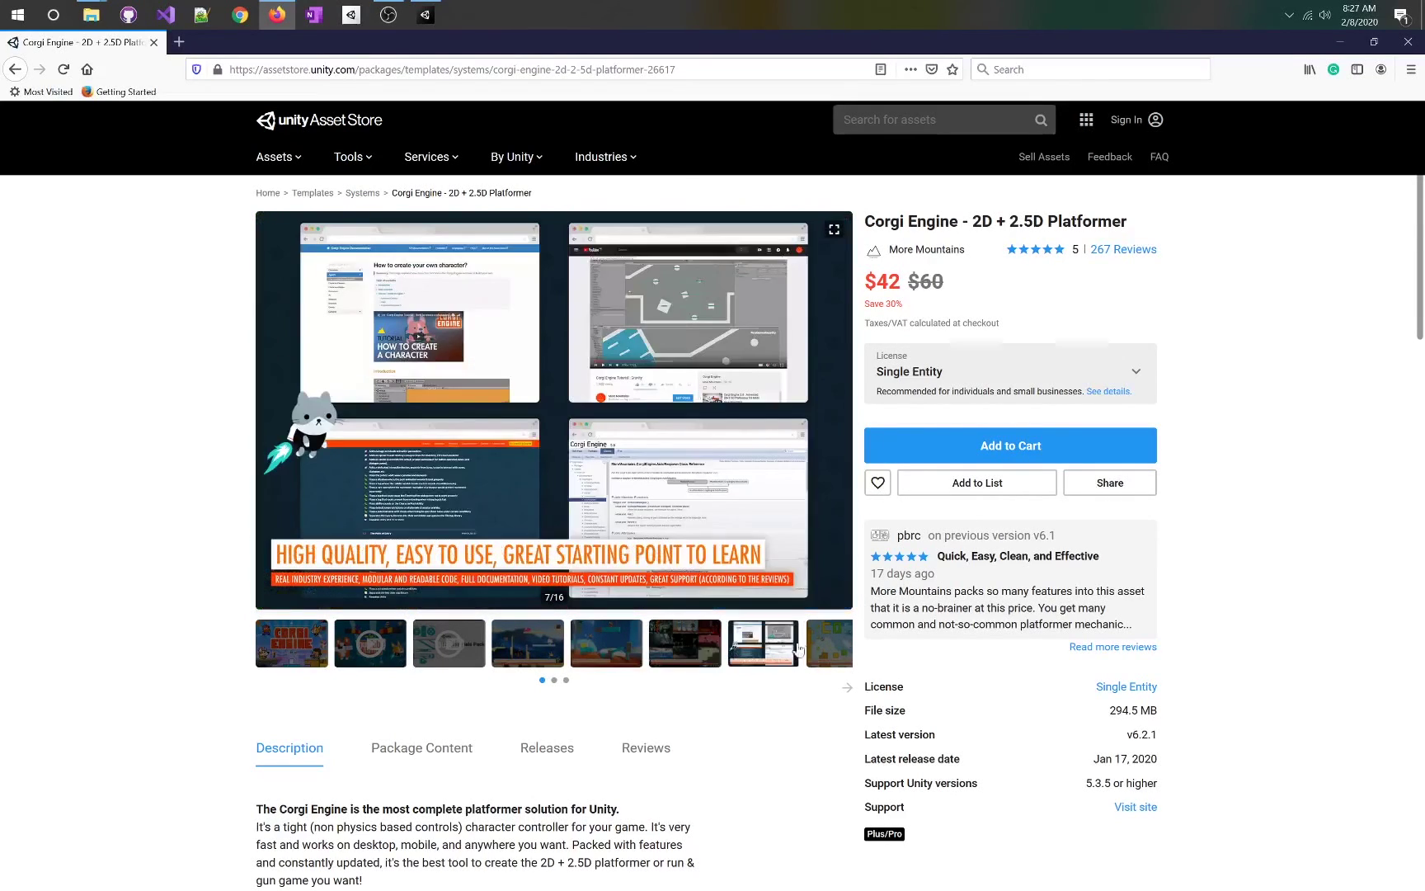
pyautogui.click(808, 648)
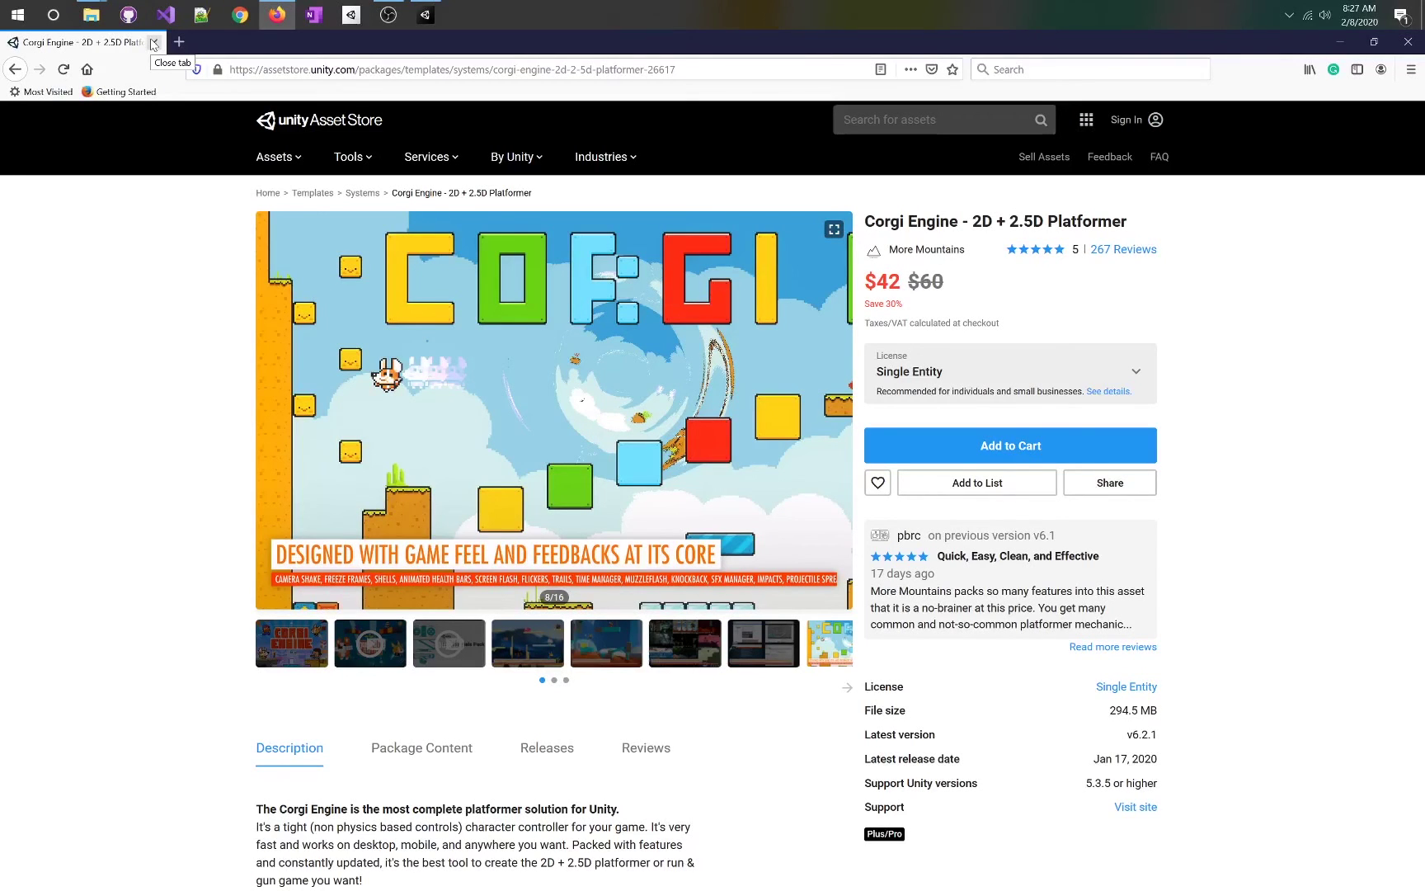
pyautogui.click(153, 43)
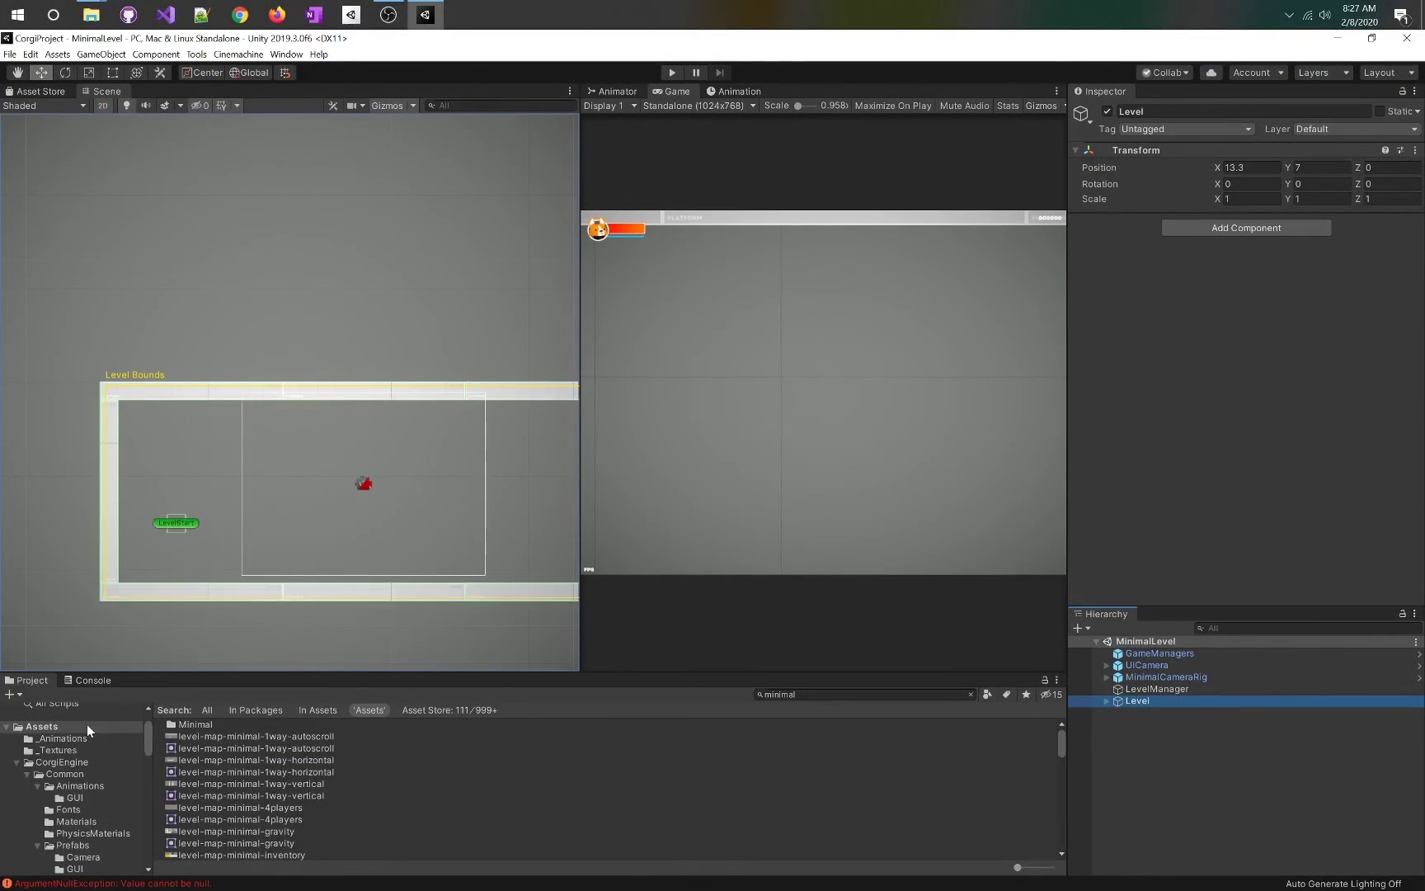
# Select CorgiEngine, clear the search filter, and open the IMPORTANT-HOW-TO-INSTALL notes
pyautogui.click(60, 763)
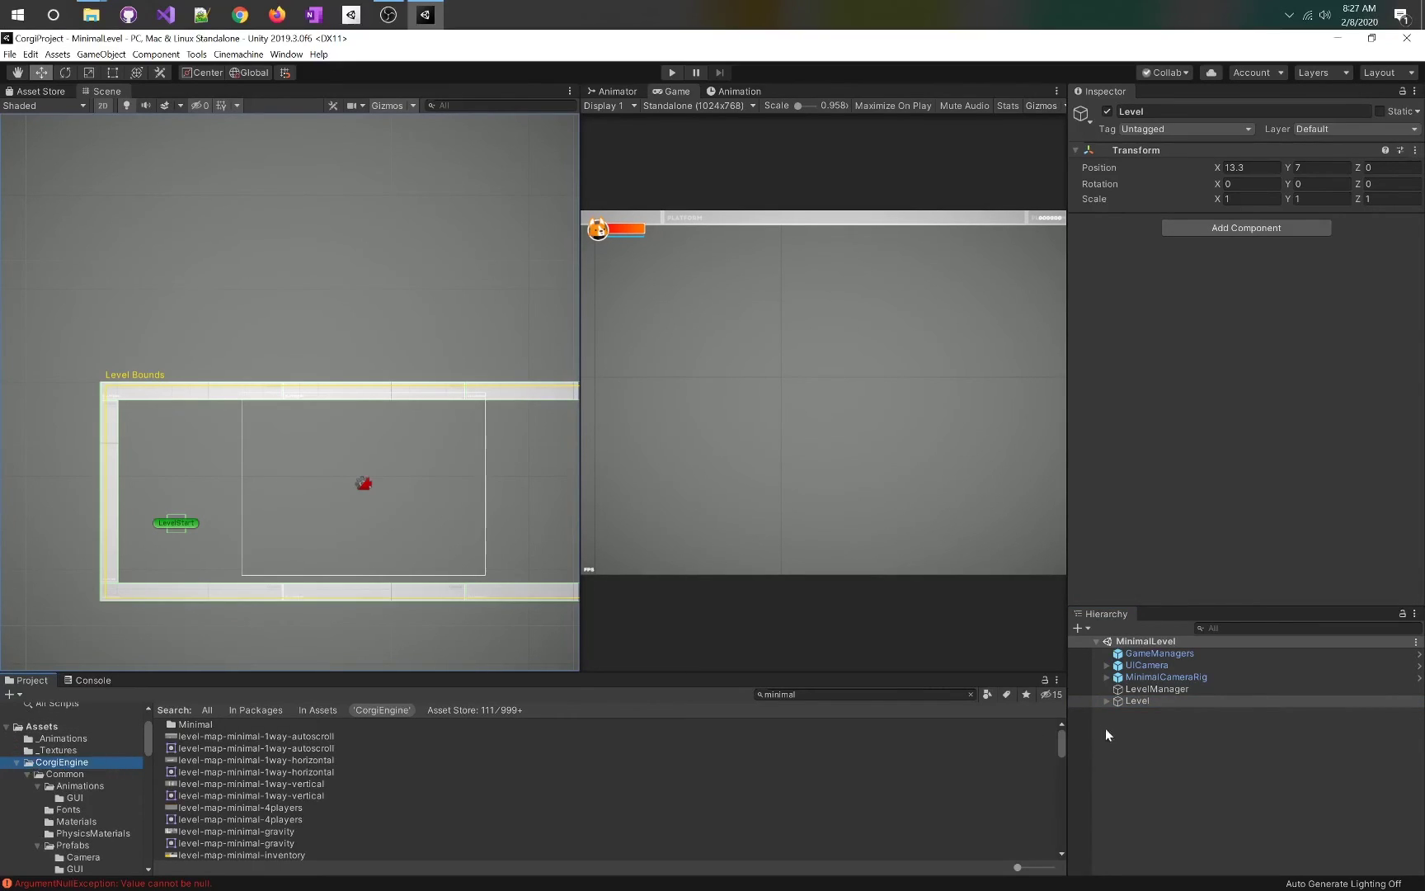
pyautogui.click(970, 695)
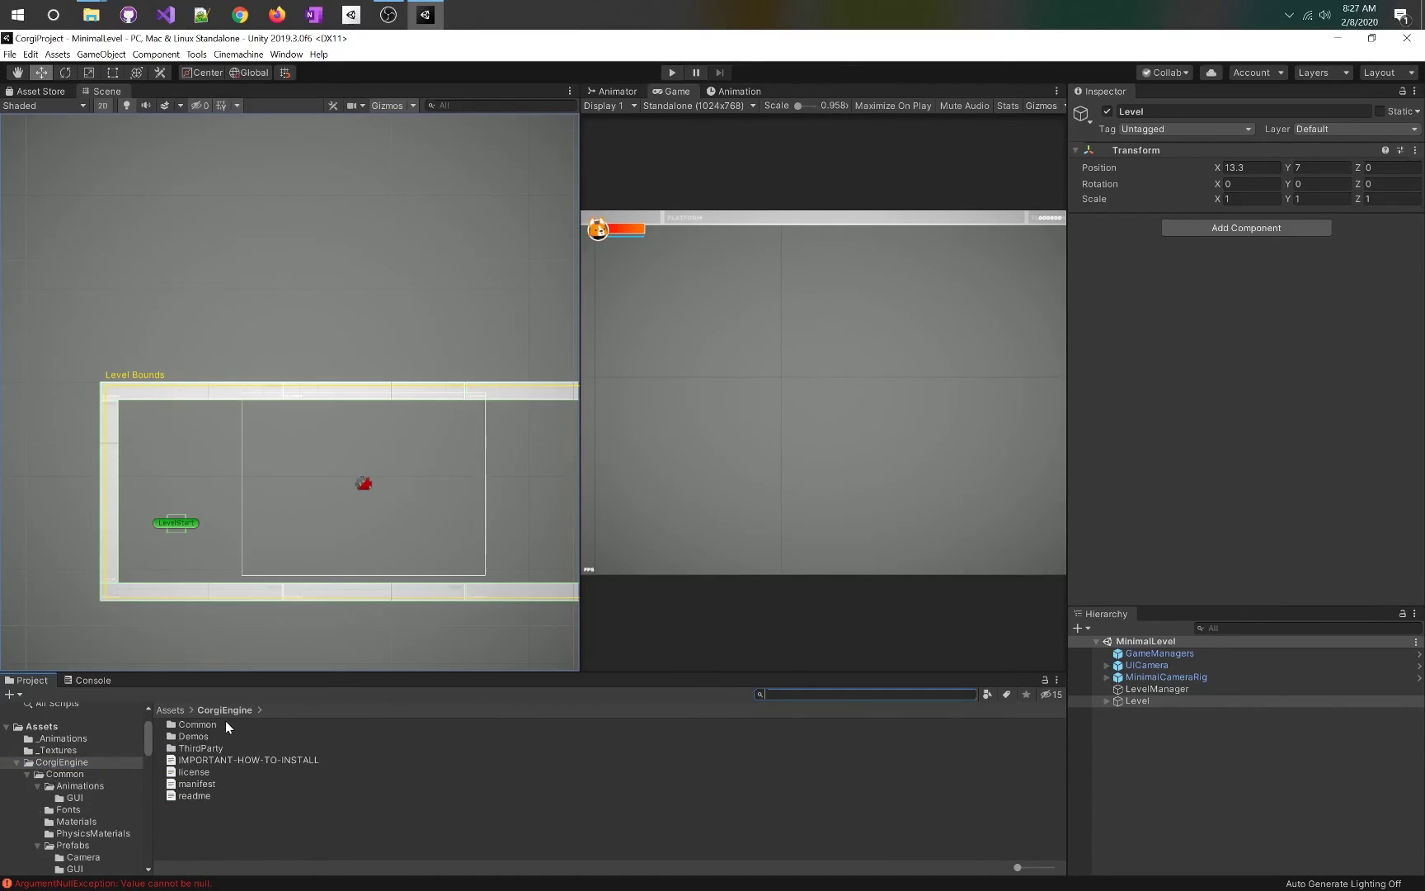
pyautogui.click(203, 736)
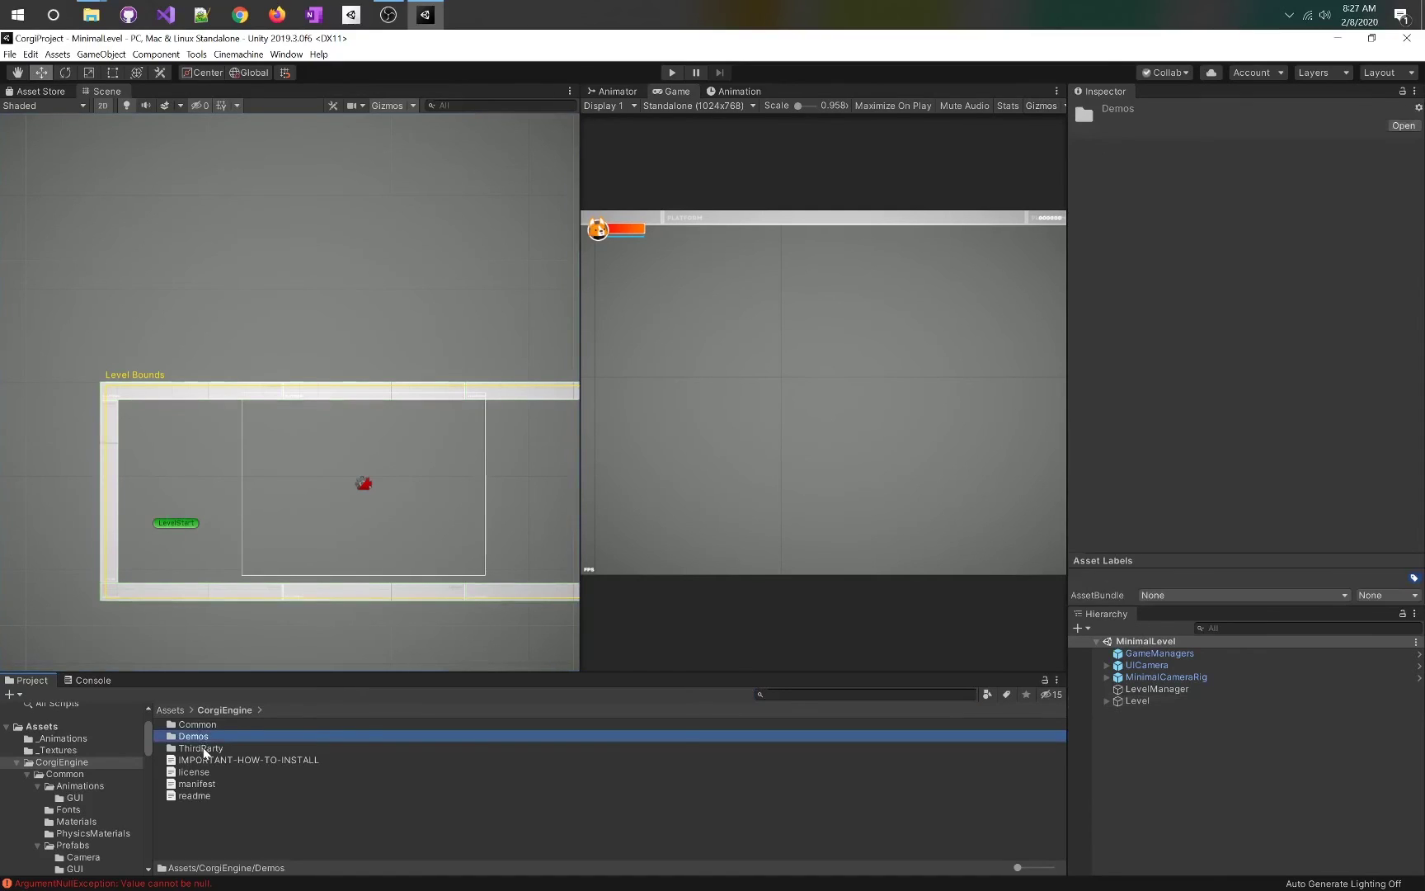
pyautogui.click(208, 759)
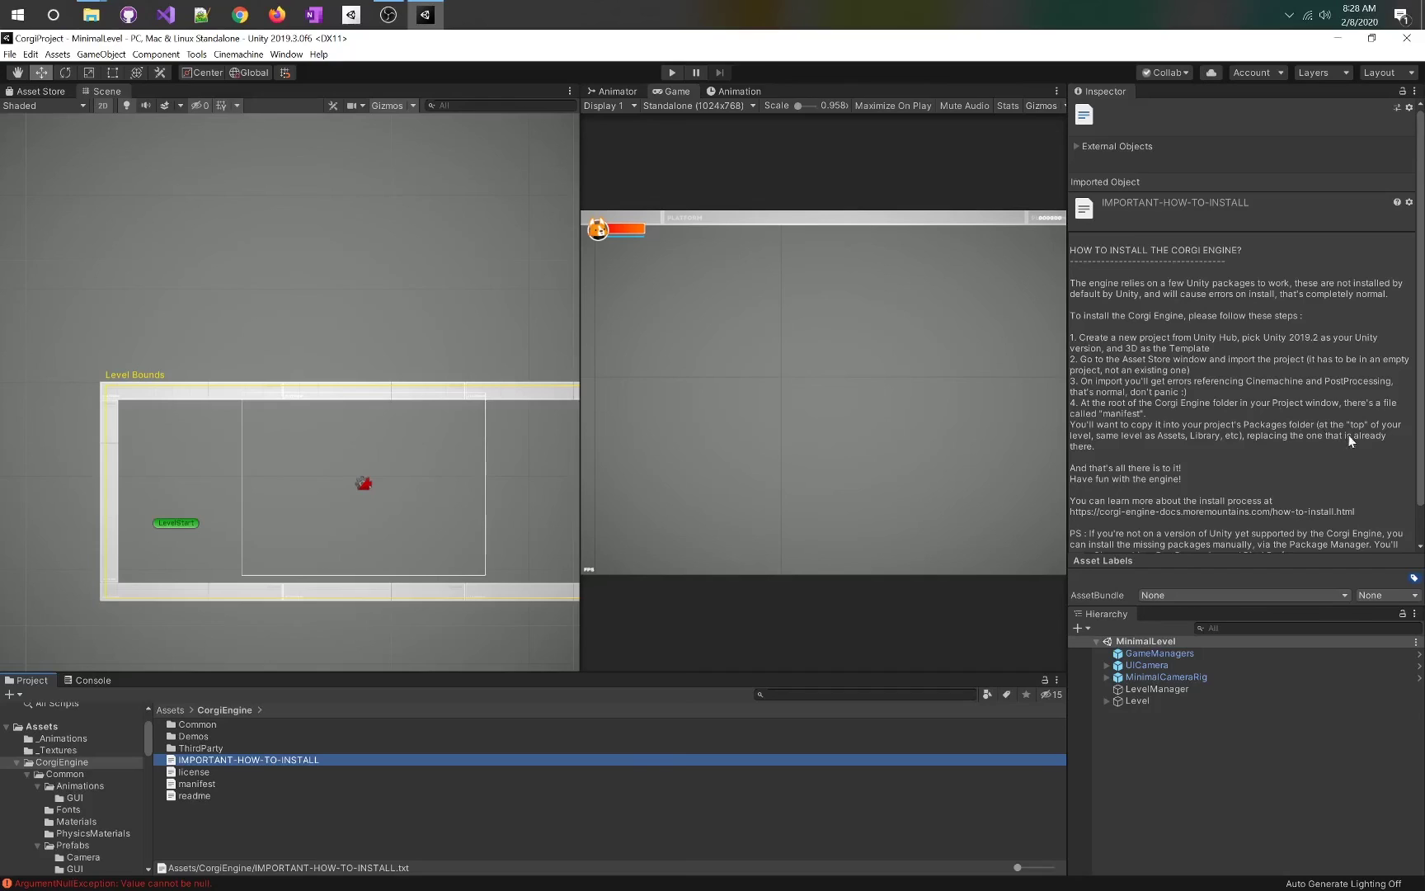
# Reveal the CorgiEngine manifest.json in File Explorer and move that window to the right
pyautogui.rightClick(72, 765)
pyautogui.click(241, 810)
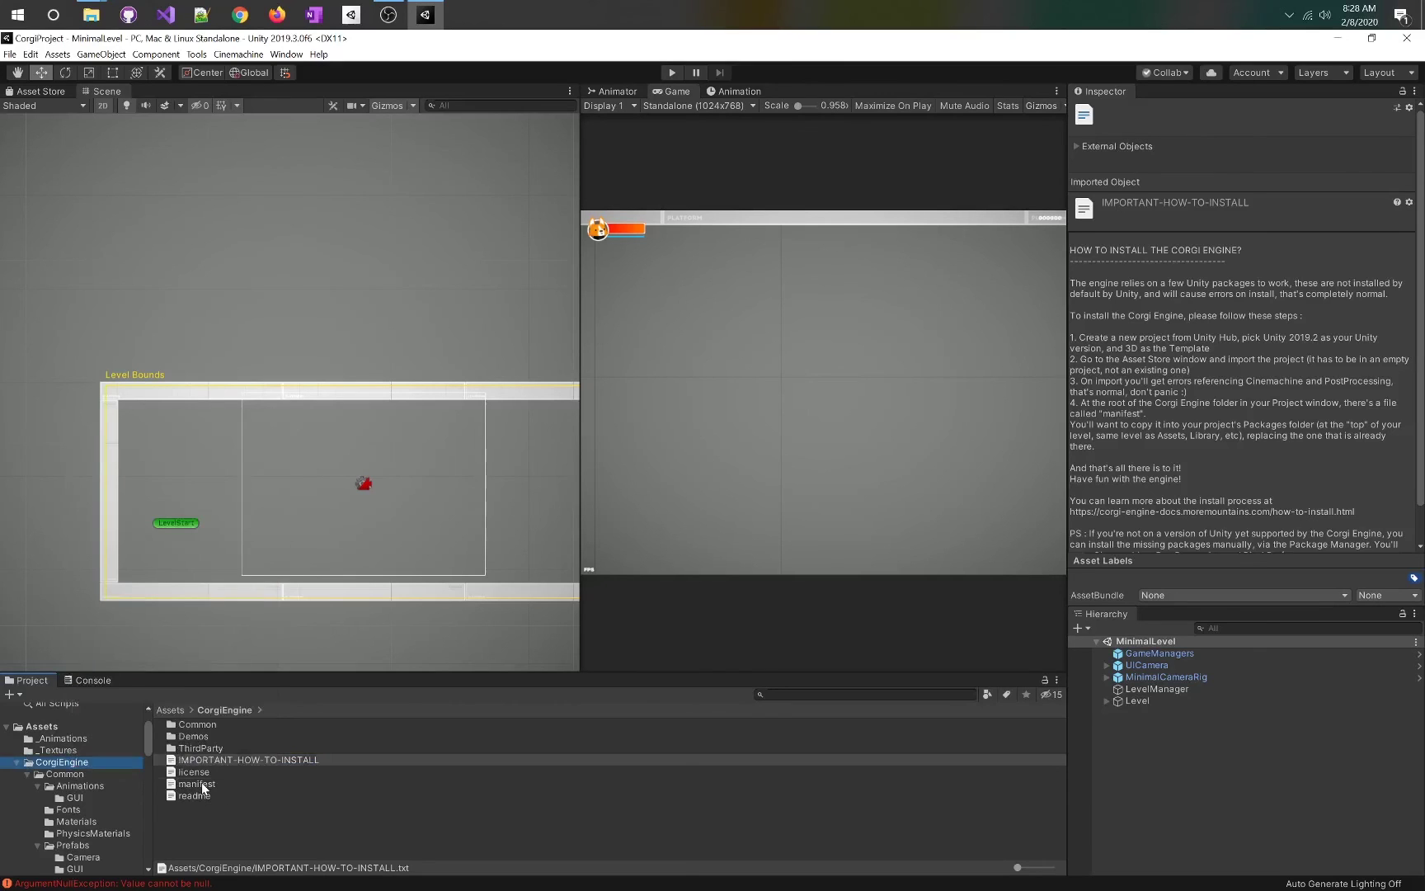
pyautogui.rightClick(203, 784)
pyautogui.click(278, 454)
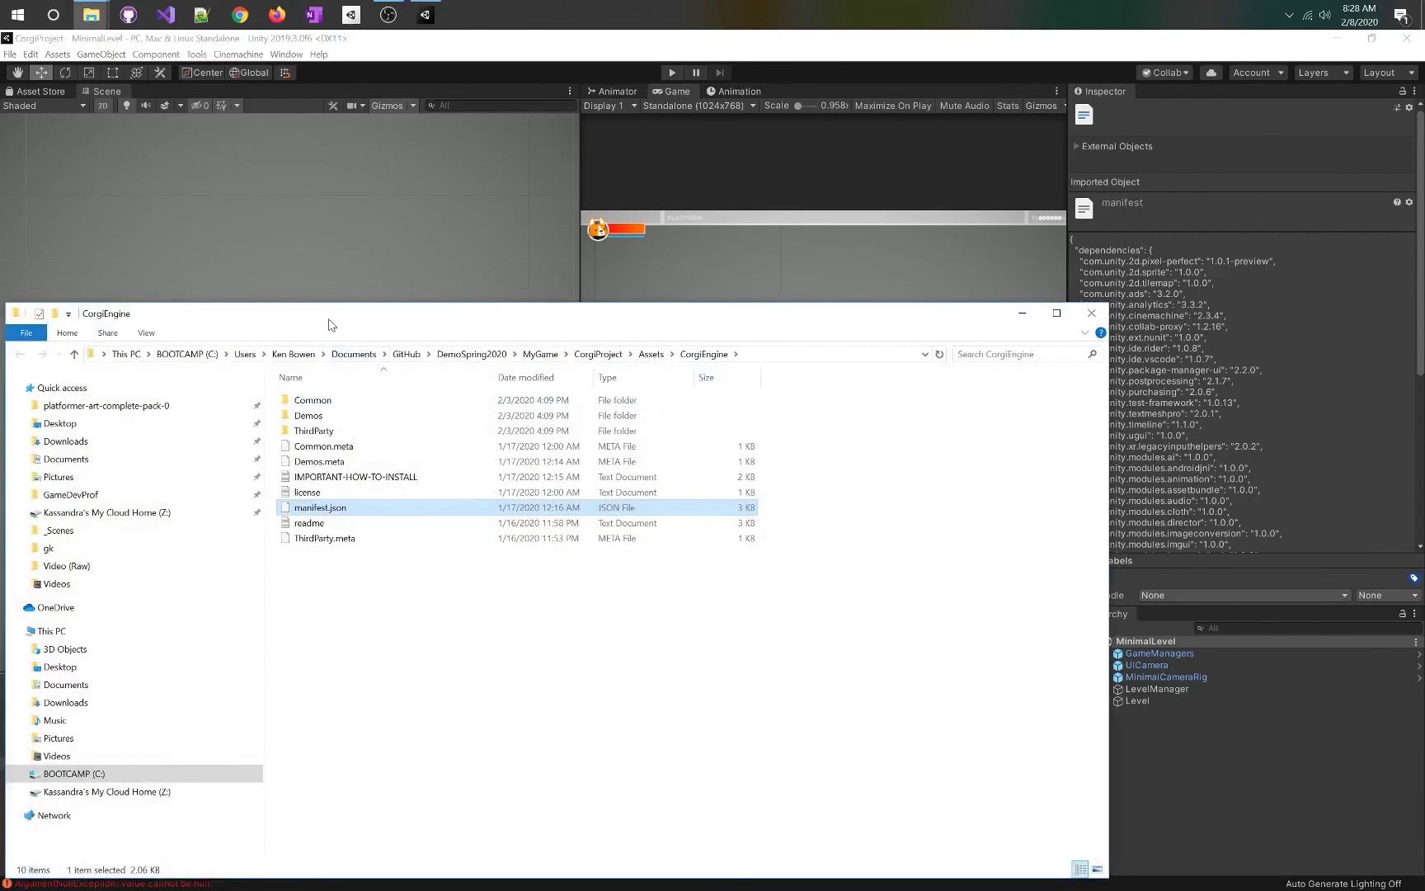
pyautogui.moveTo(327, 322); pyautogui.dragTo(948, 159)
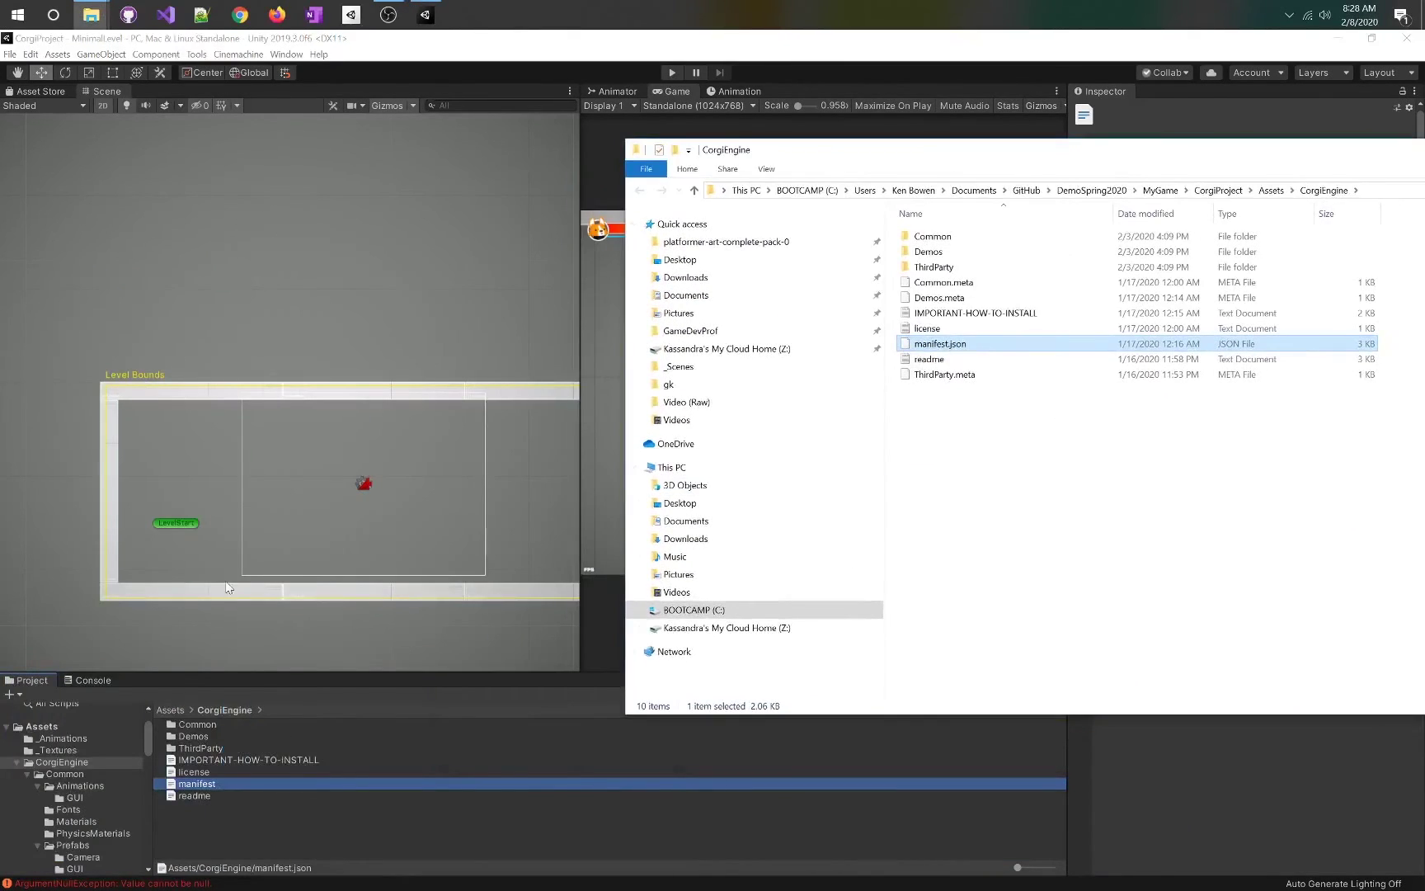
pyautogui.click(238, 759)
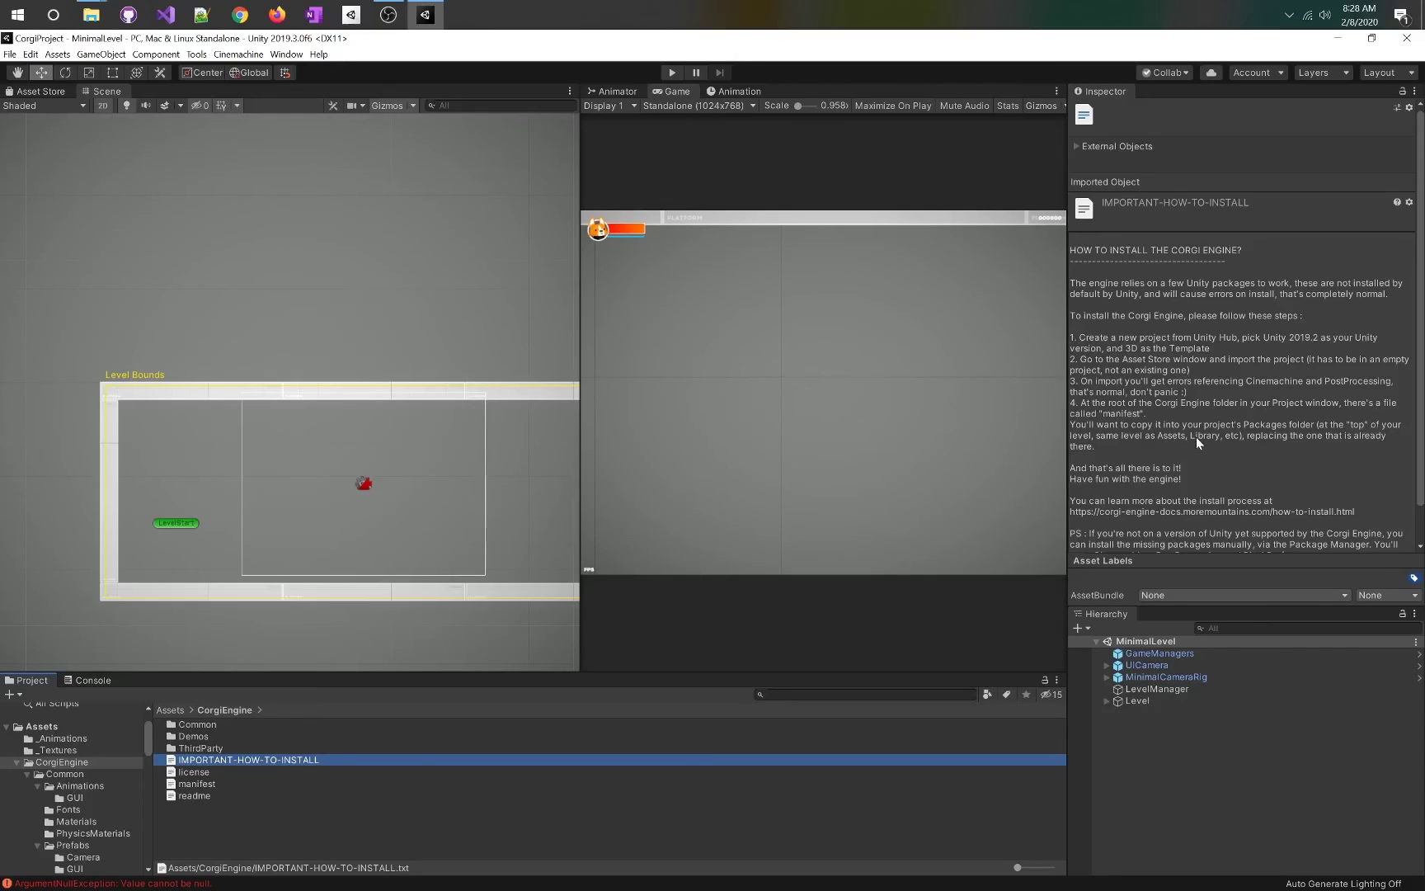
# Paste manifest.json into the CorgiProject root folder, then recheck the install notes in Unity
pyautogui.press('super+Tab')
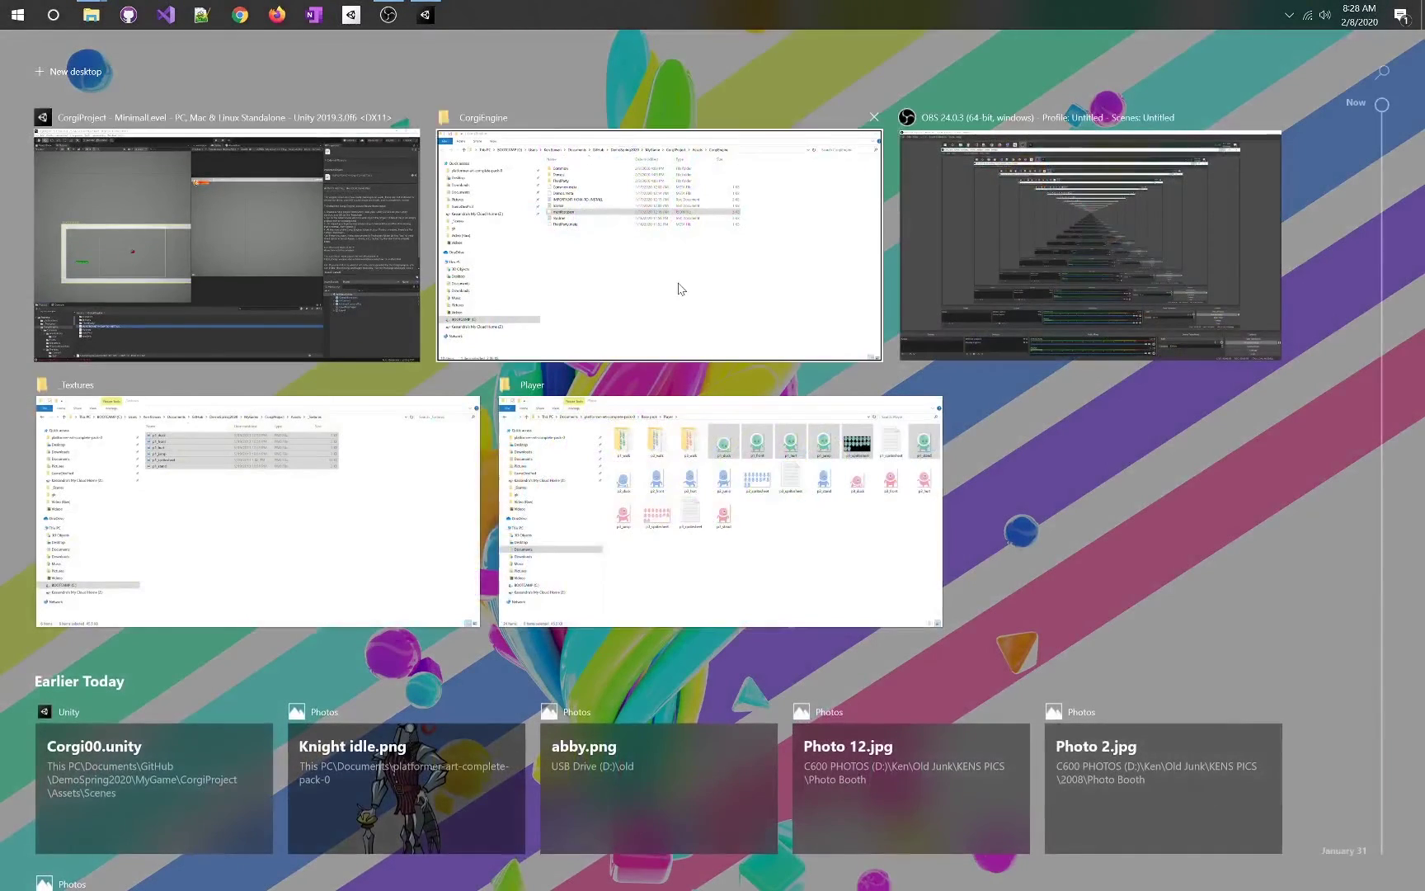
pyautogui.click(678, 286)
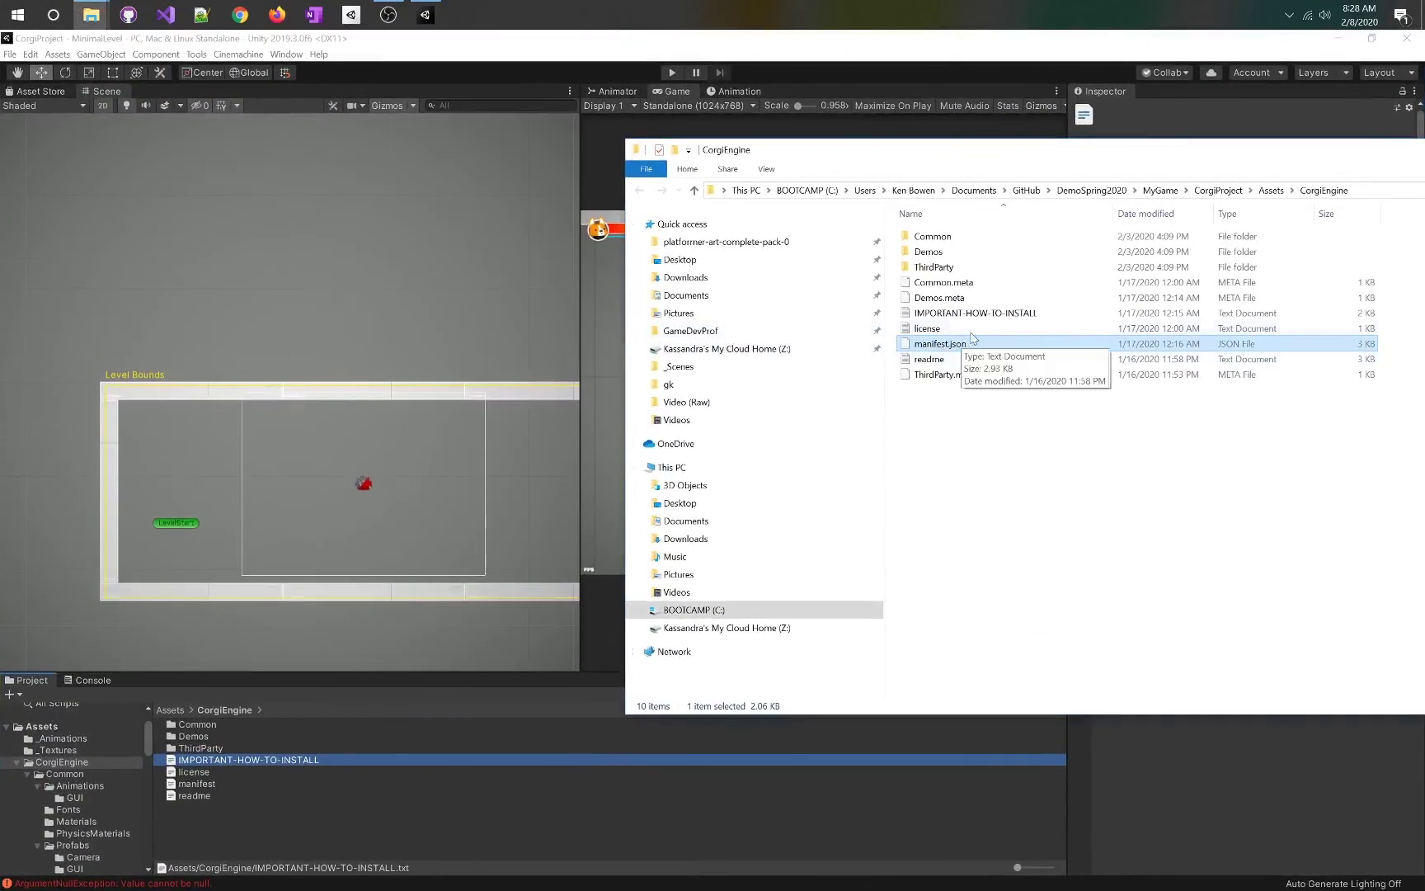
pyautogui.click(1274, 191)
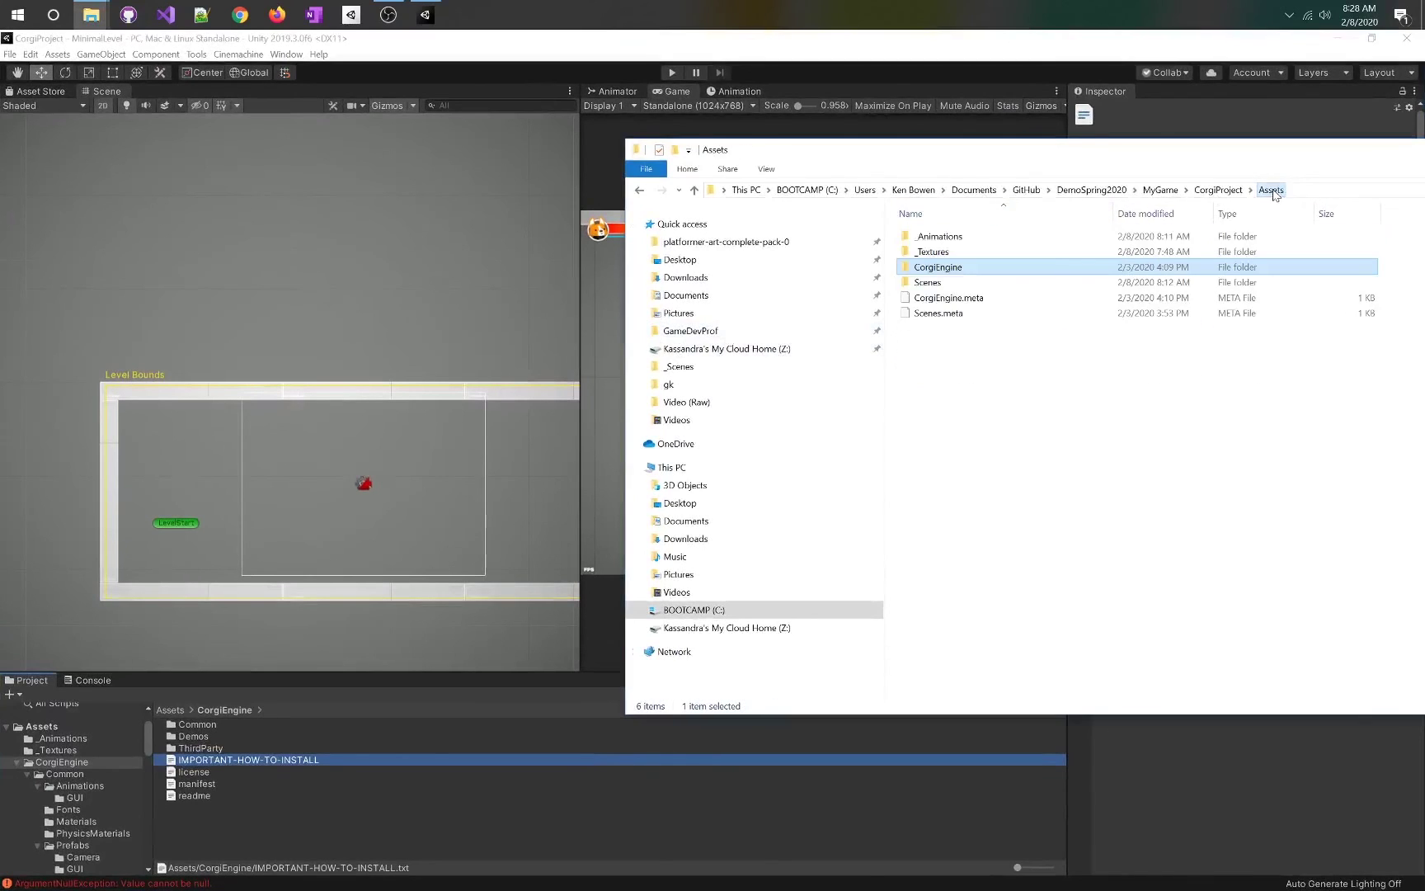
pyautogui.click(1160, 191)
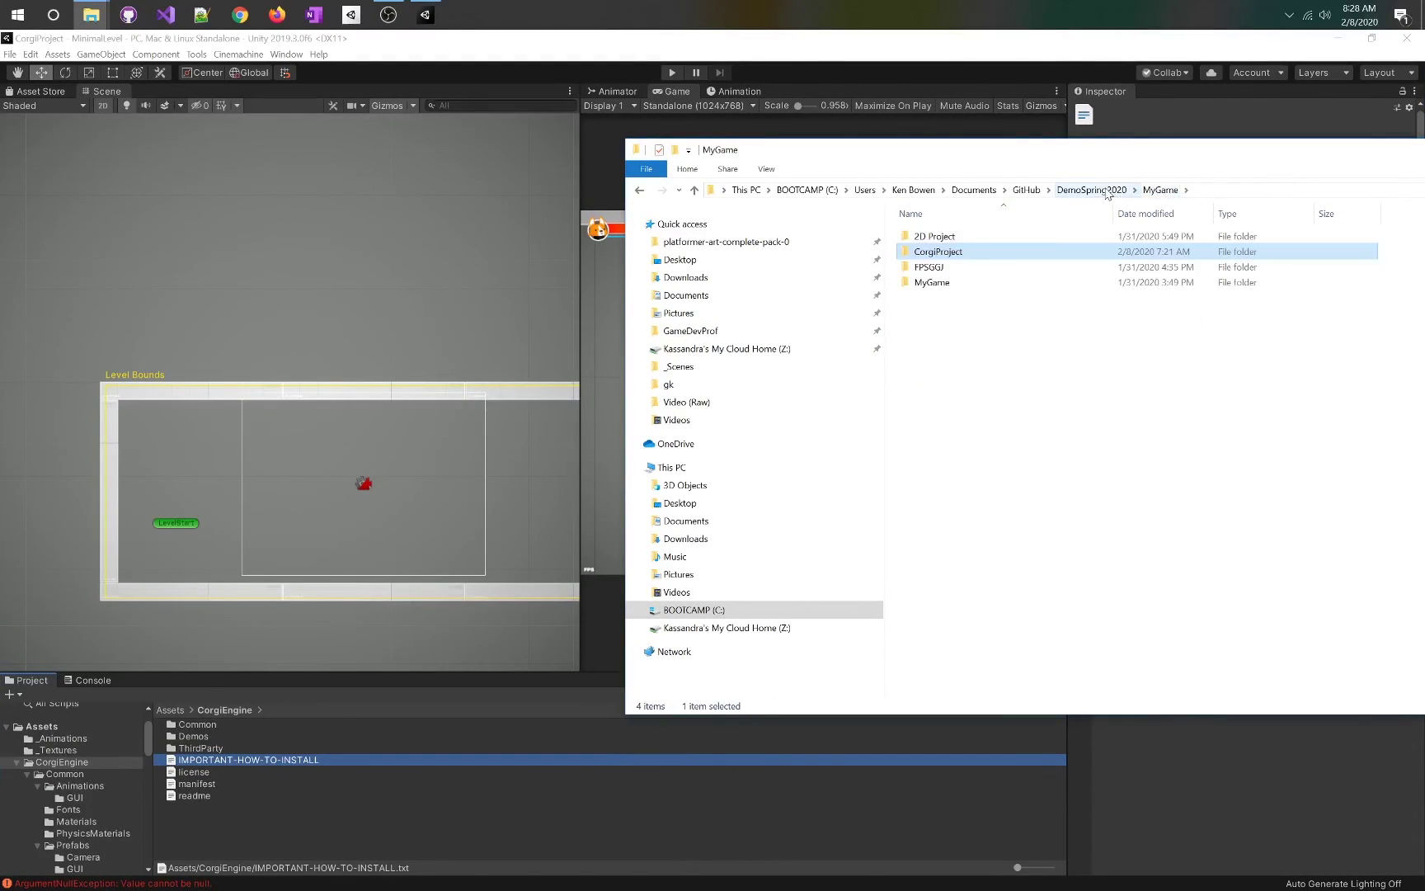
pyautogui.doubleClick(952, 252)
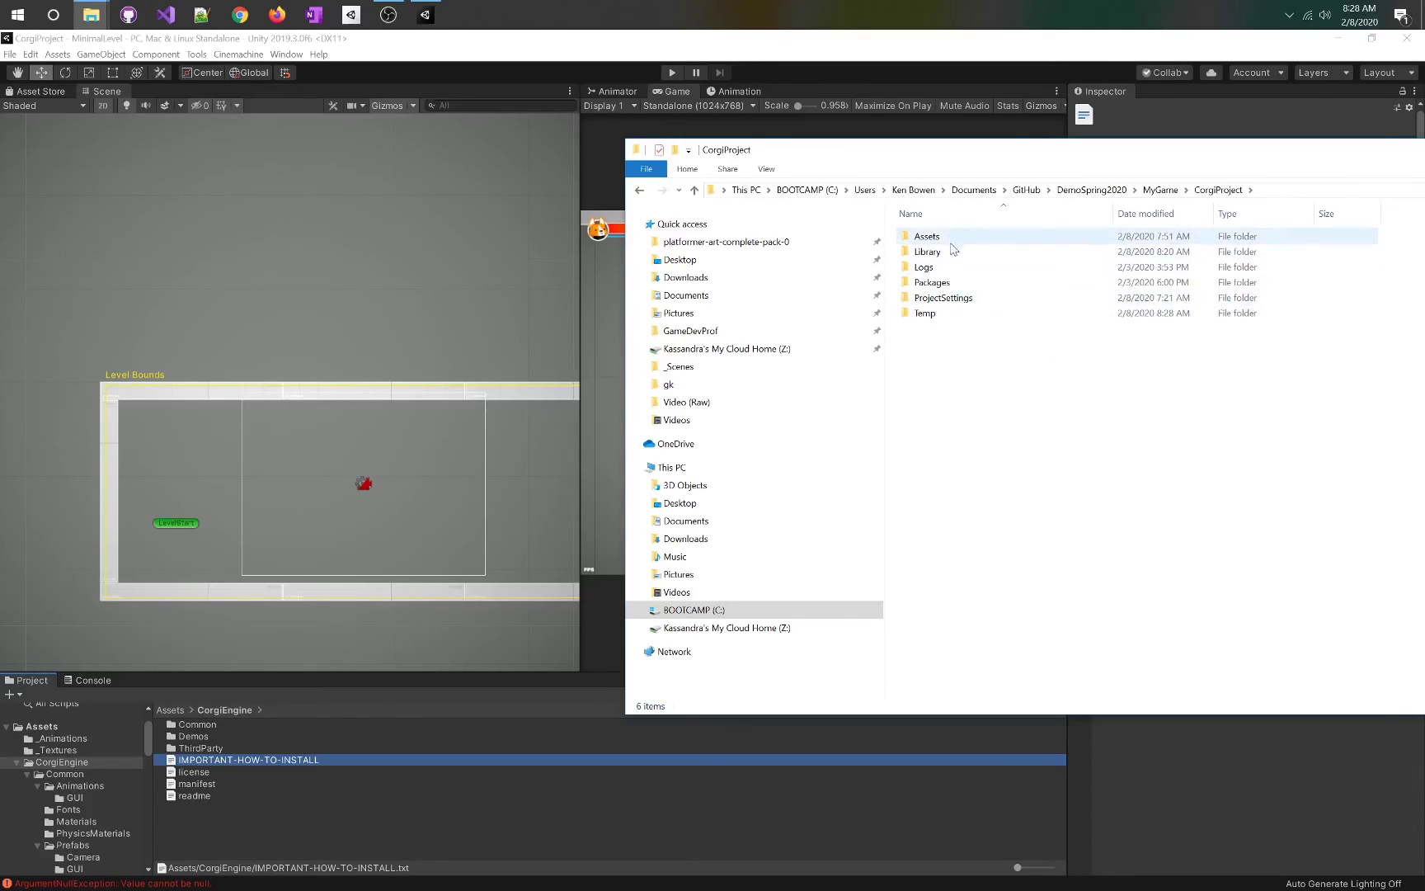
pyautogui.hotkey('ctrl', 'v')
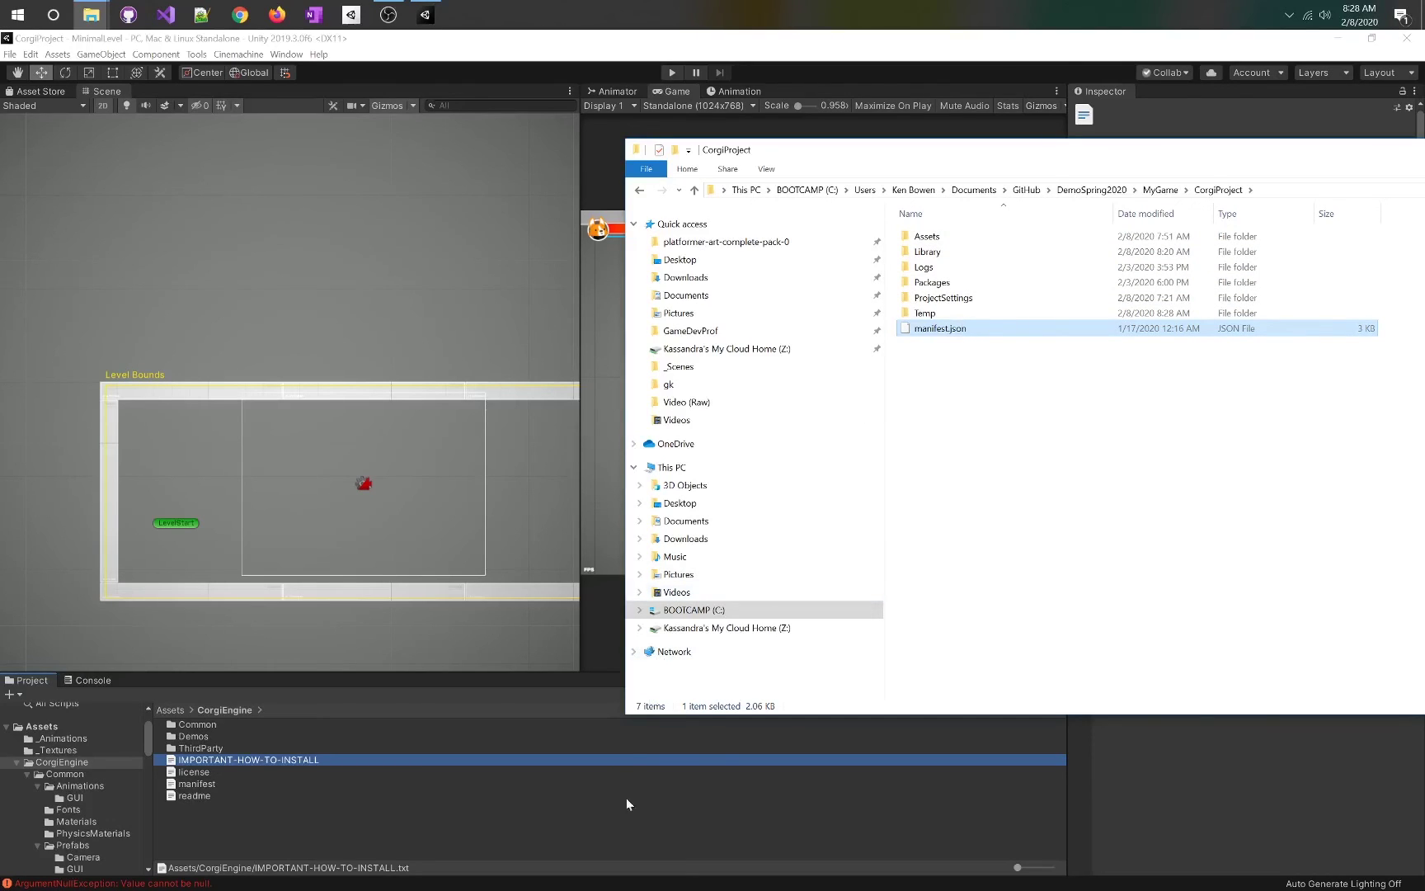
pyautogui.click(1266, 782)
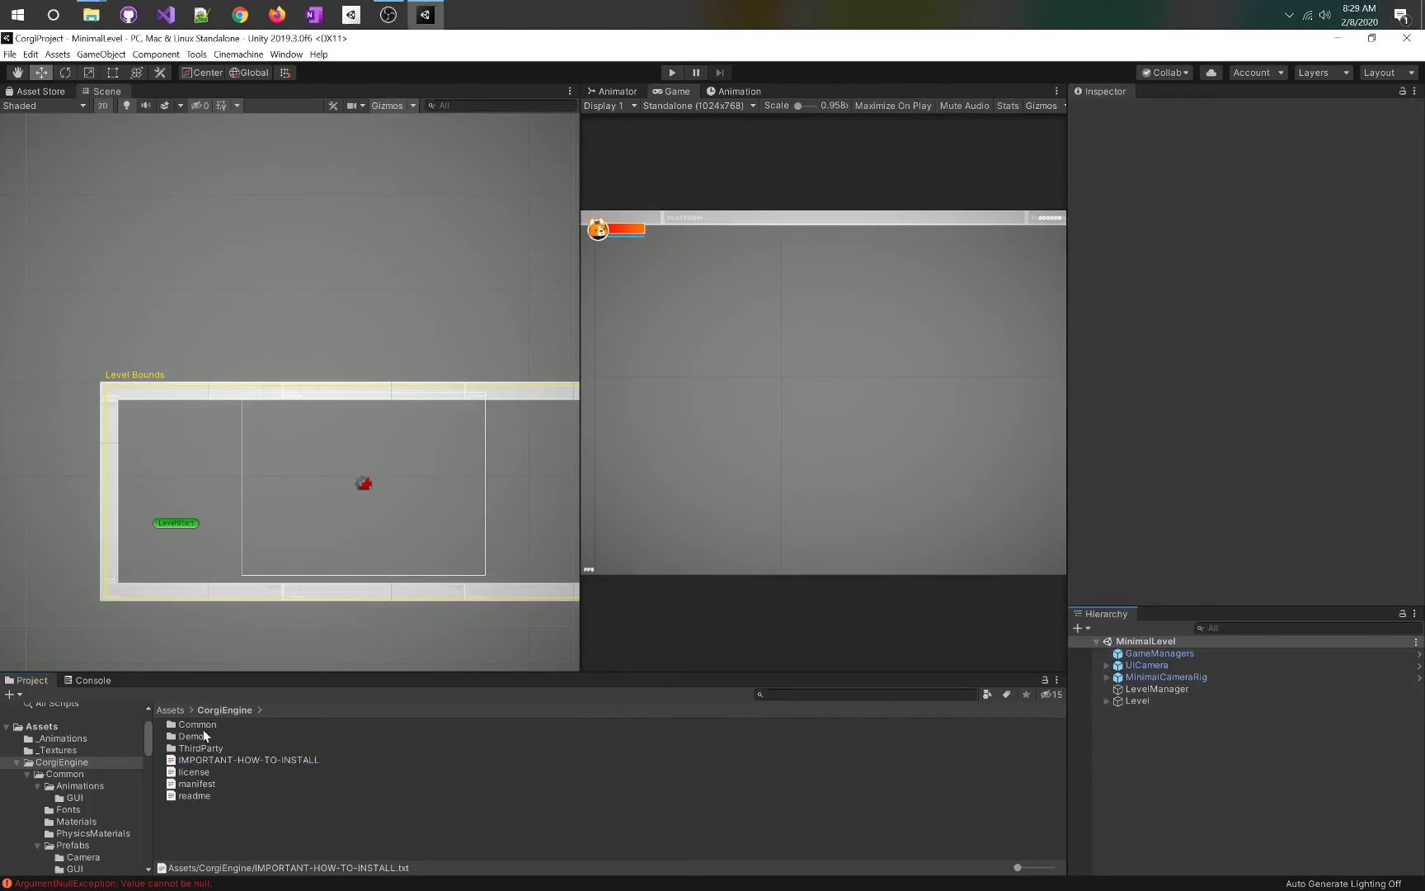
pyautogui.click(236, 760)
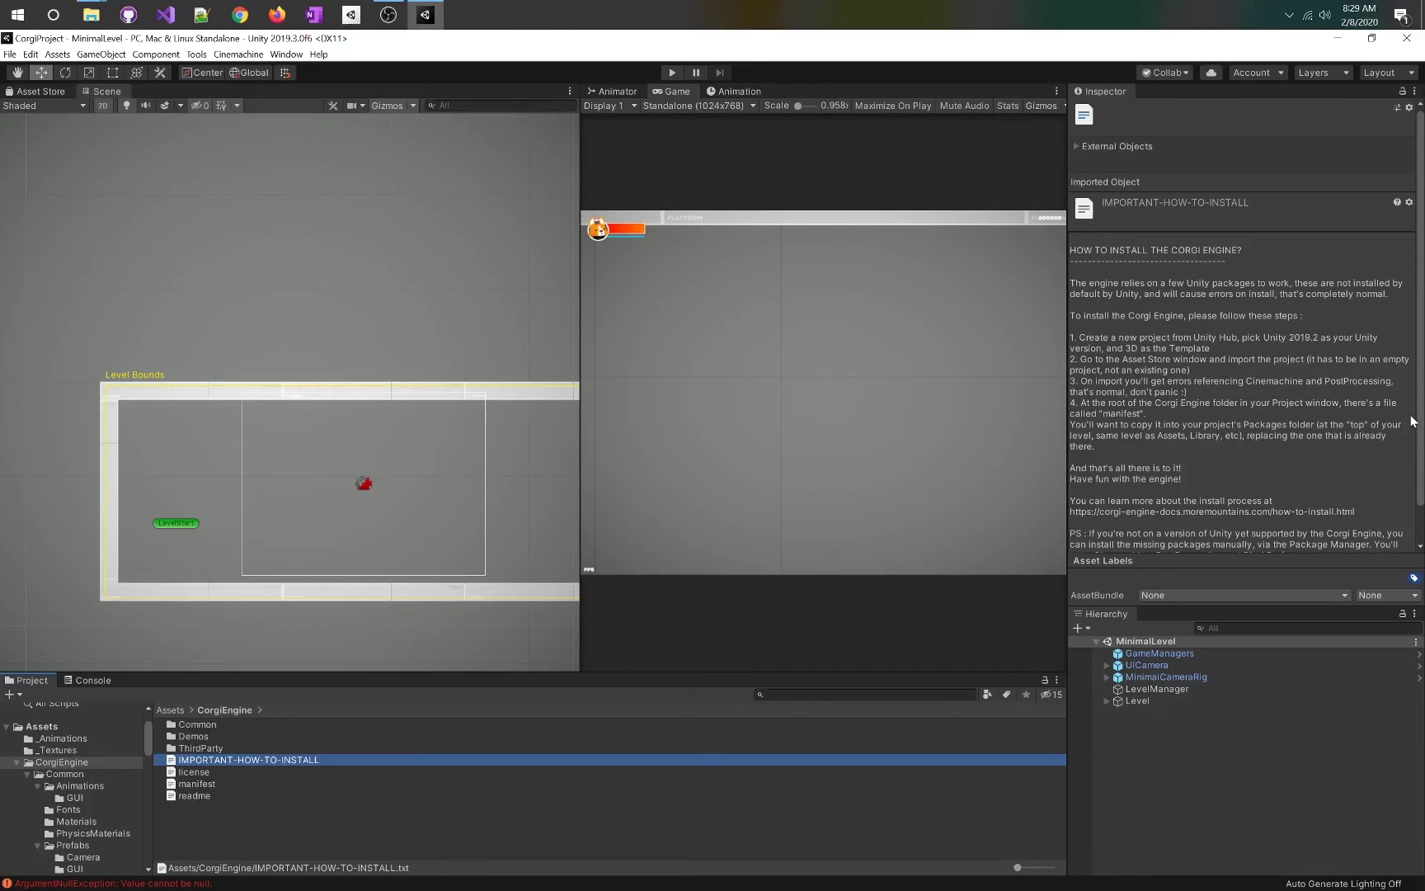
# Delete the misplaced copy and paste manifest.json into CorgiProject\Packages, replacing the existing file
pyautogui.press('super+Tab')
pyautogui.click(592, 287)
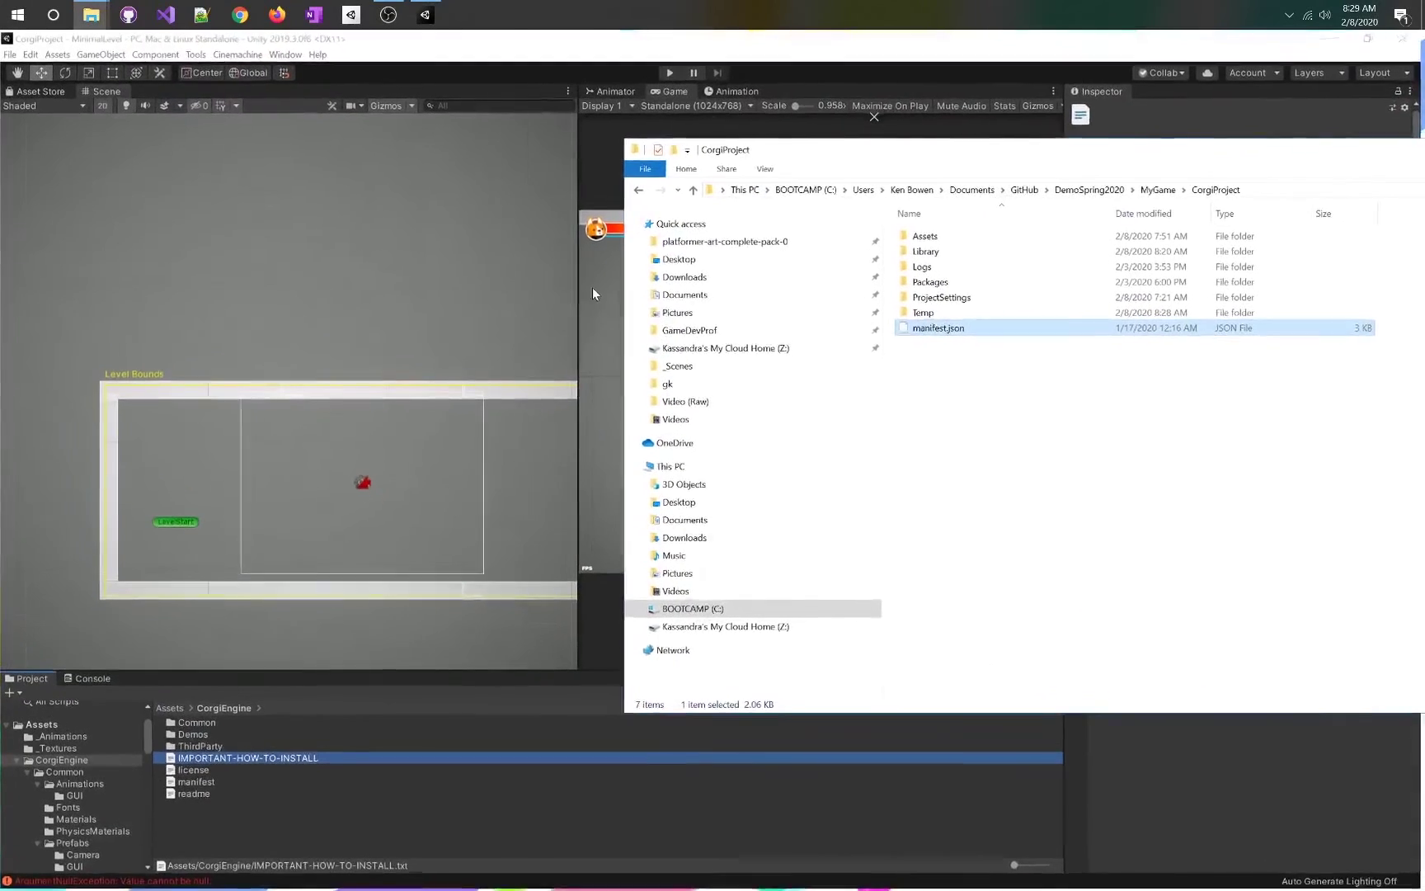
pyautogui.rightClick(973, 333)
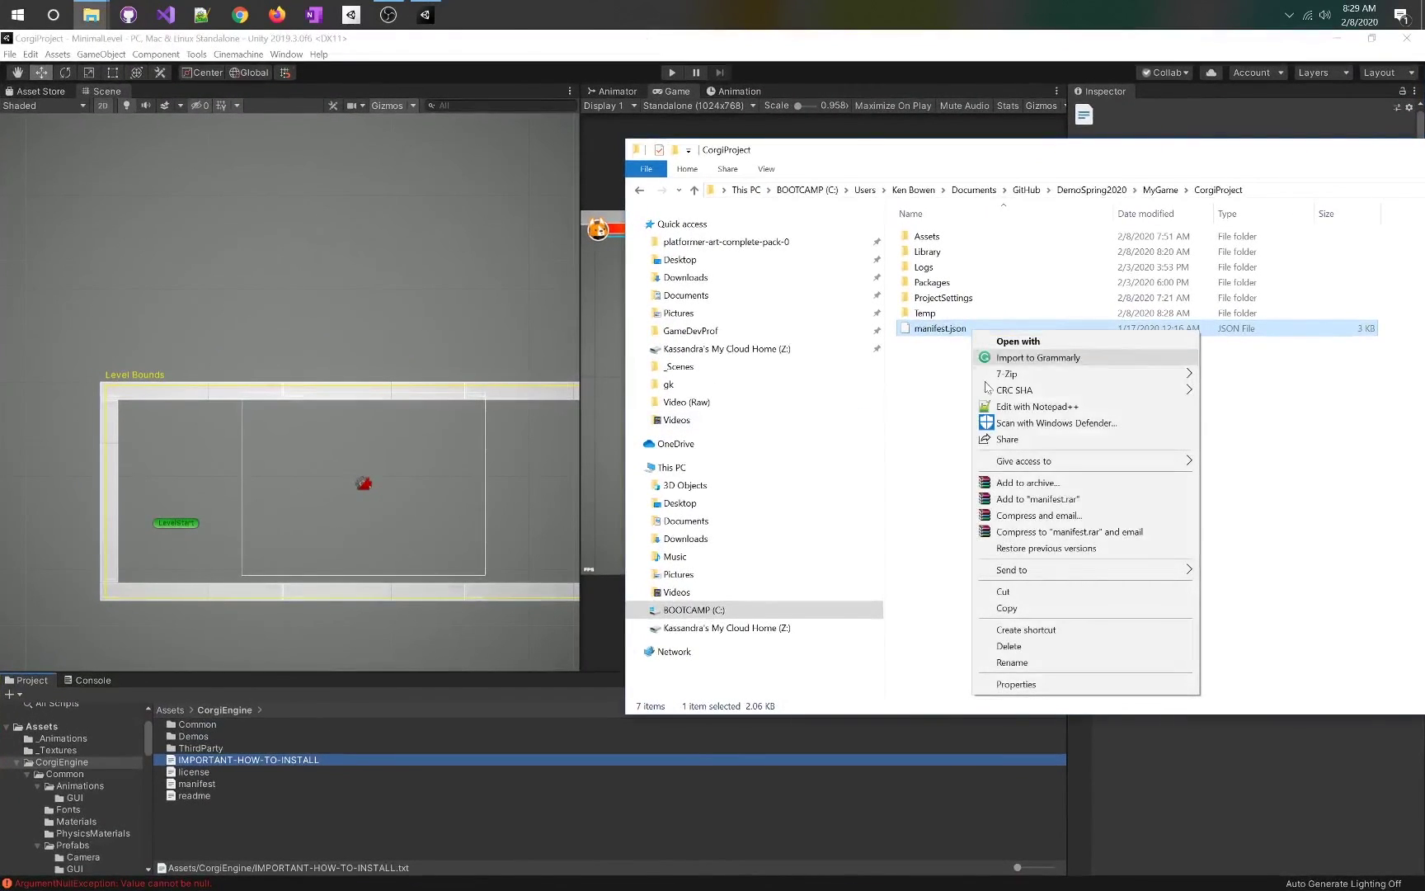
pyautogui.click(1033, 642)
pyautogui.doubleClick(945, 284)
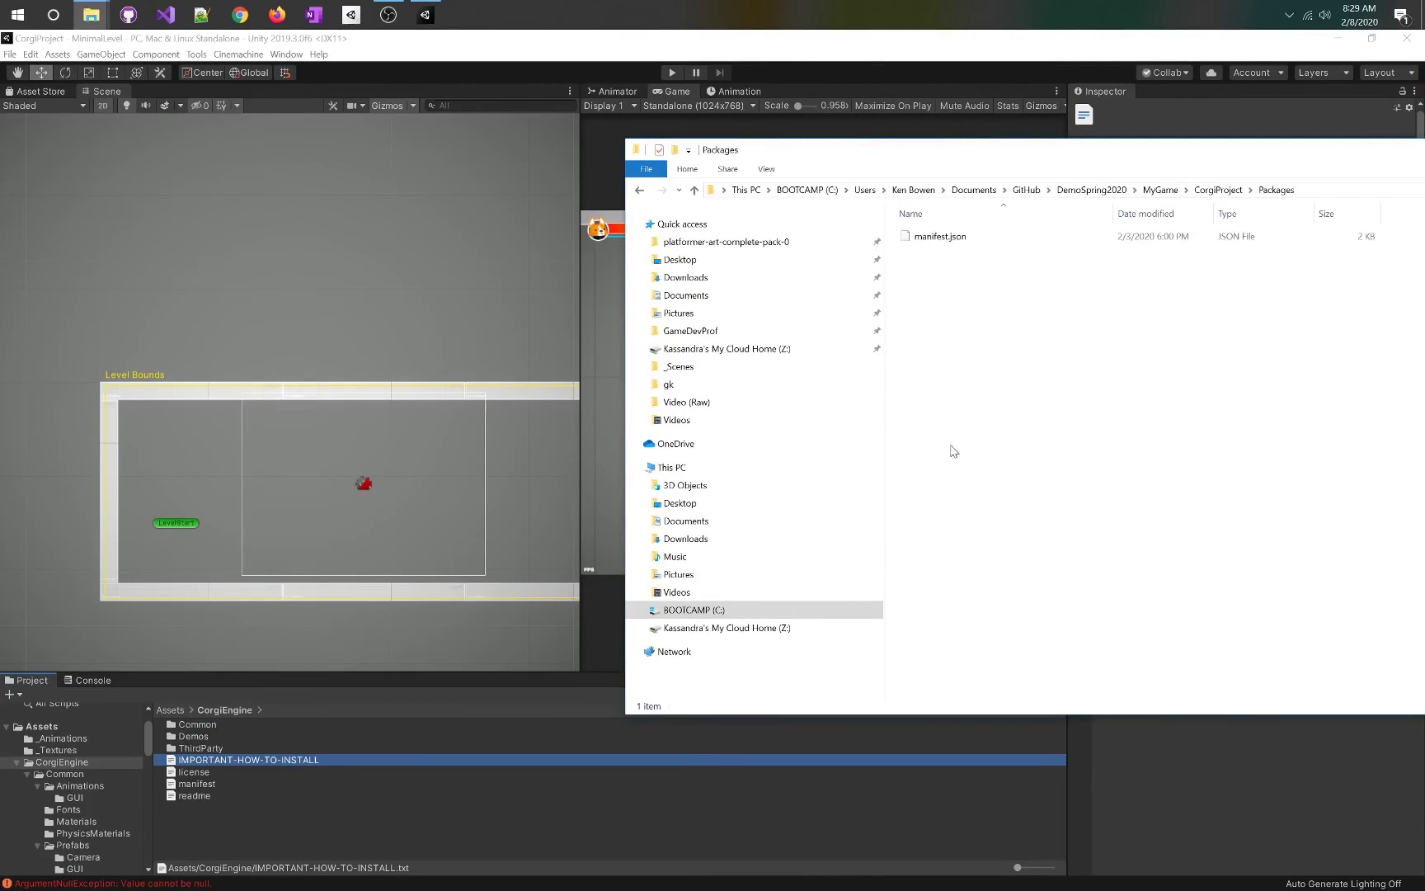
pyautogui.hotkey('ctrl', 'v')
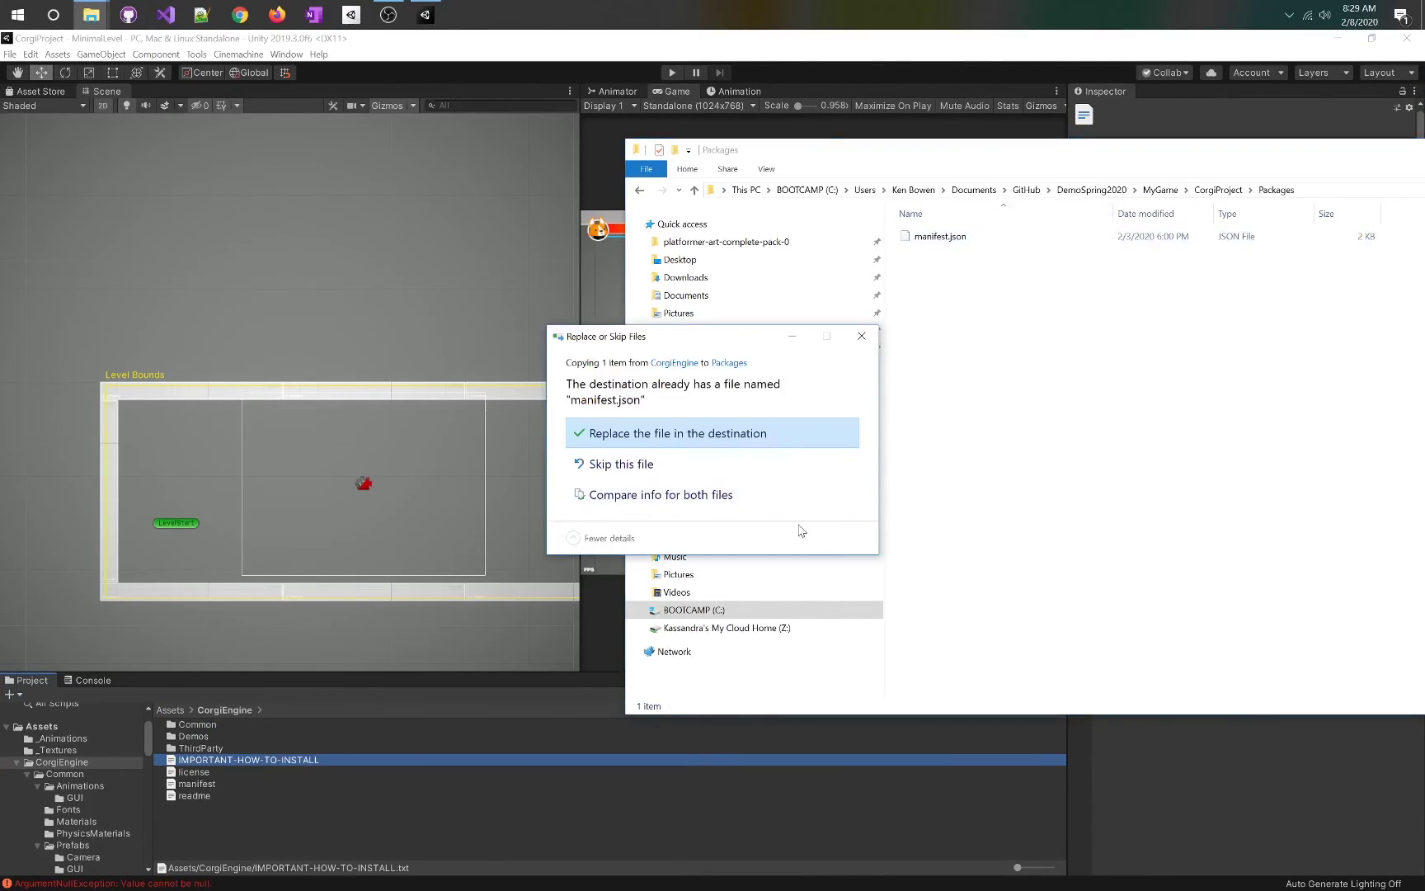
pyautogui.click(721, 441)
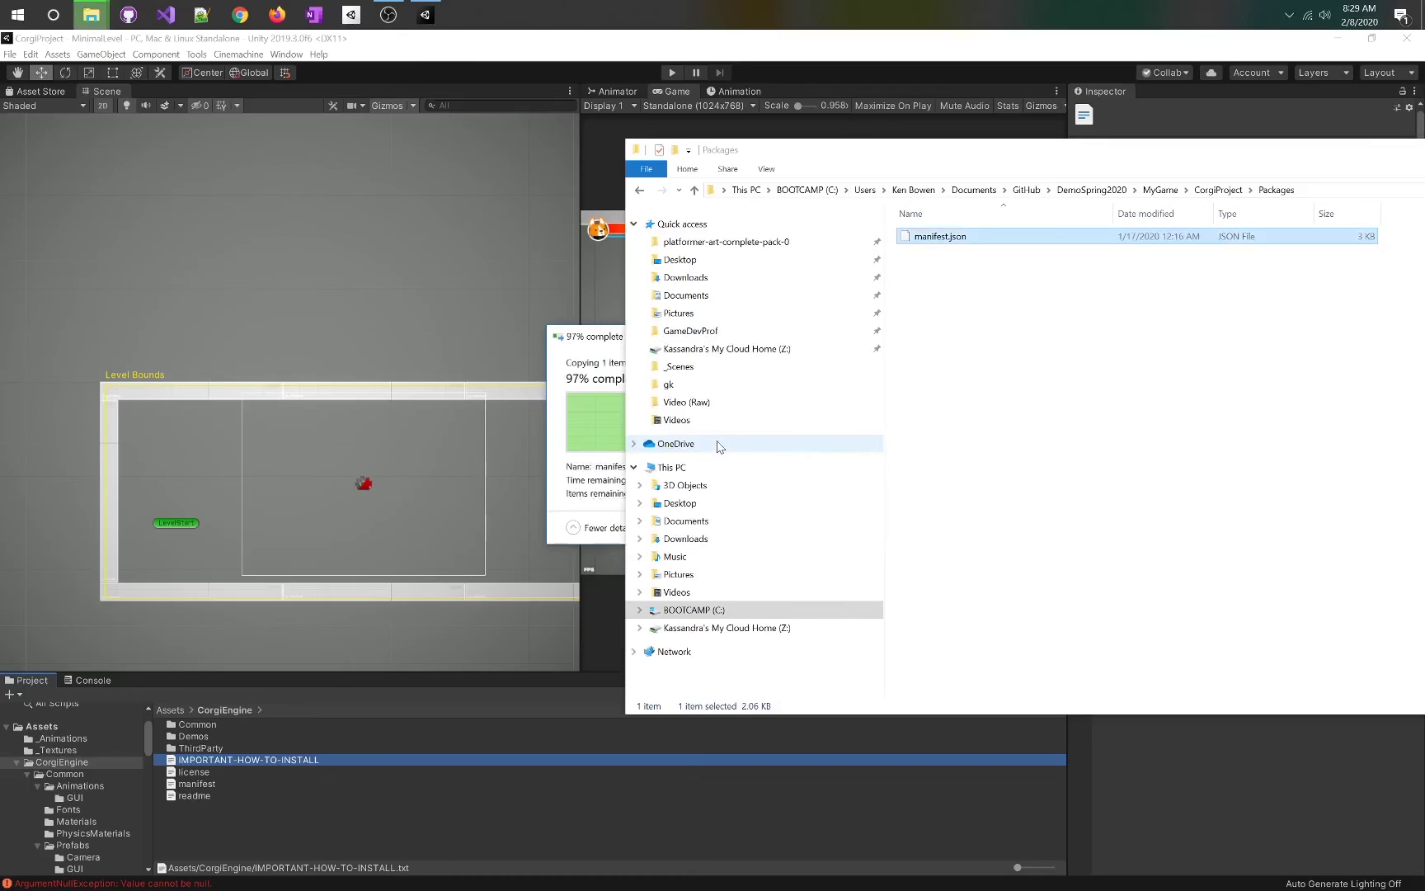
pyautogui.click(737, 29)
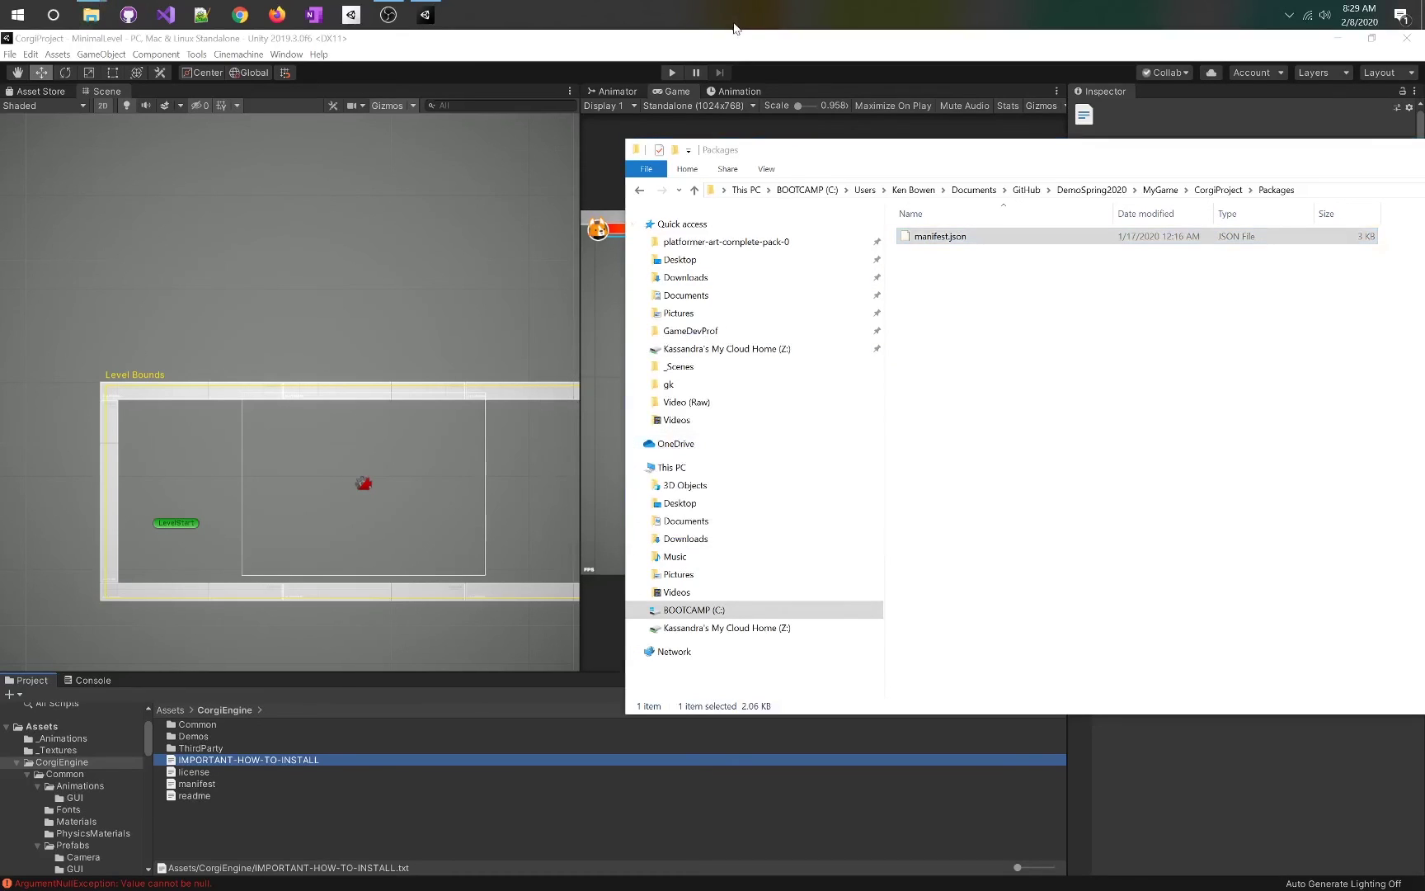
pyautogui.click(739, 40)
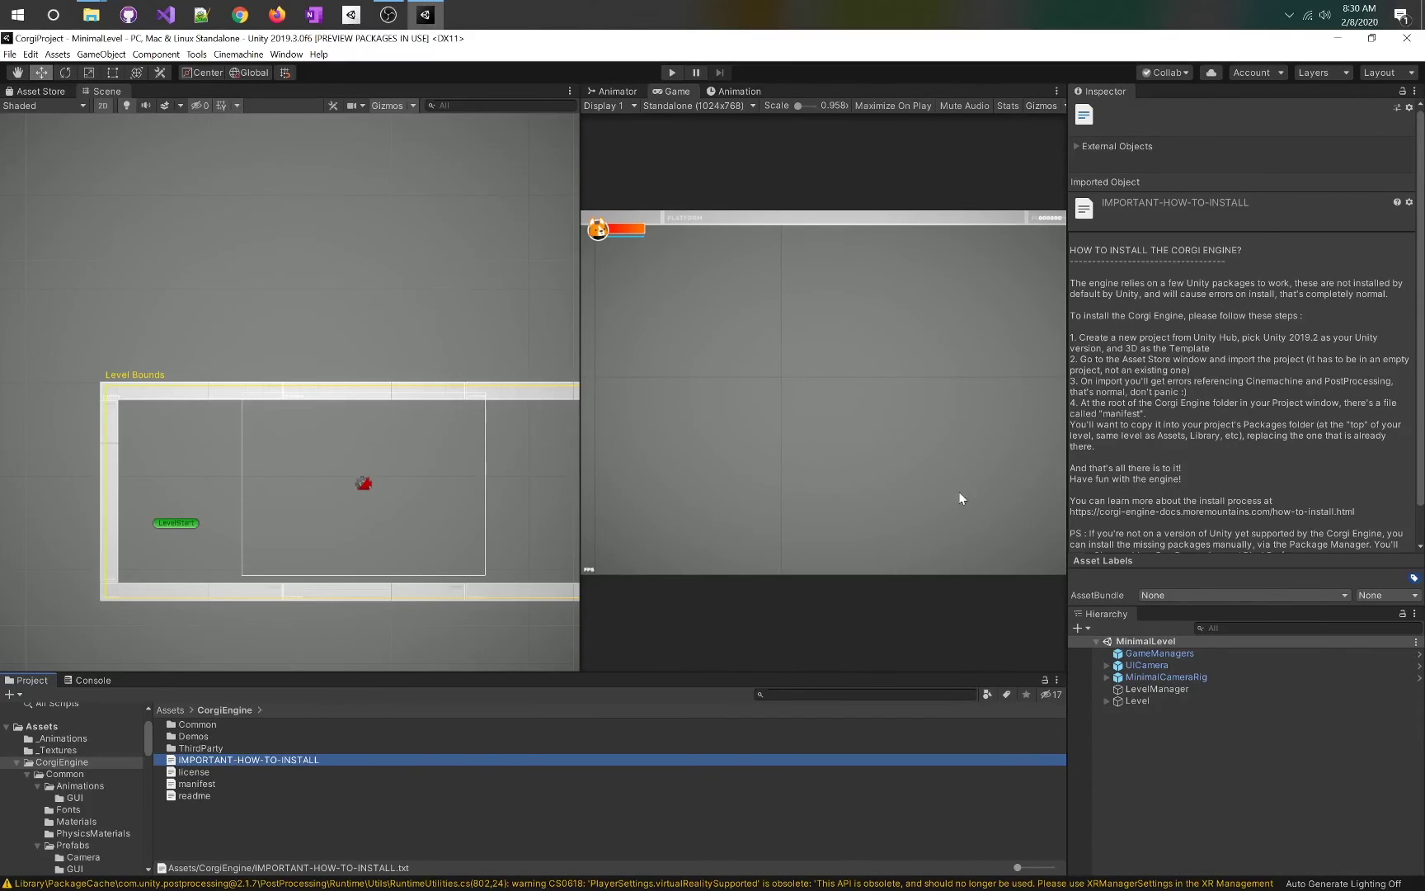
# Glance at the Common and ThirdParty folders, then open CorgiEngine's Demos folder
pyautogui.scroll(-1, 1297, 406)
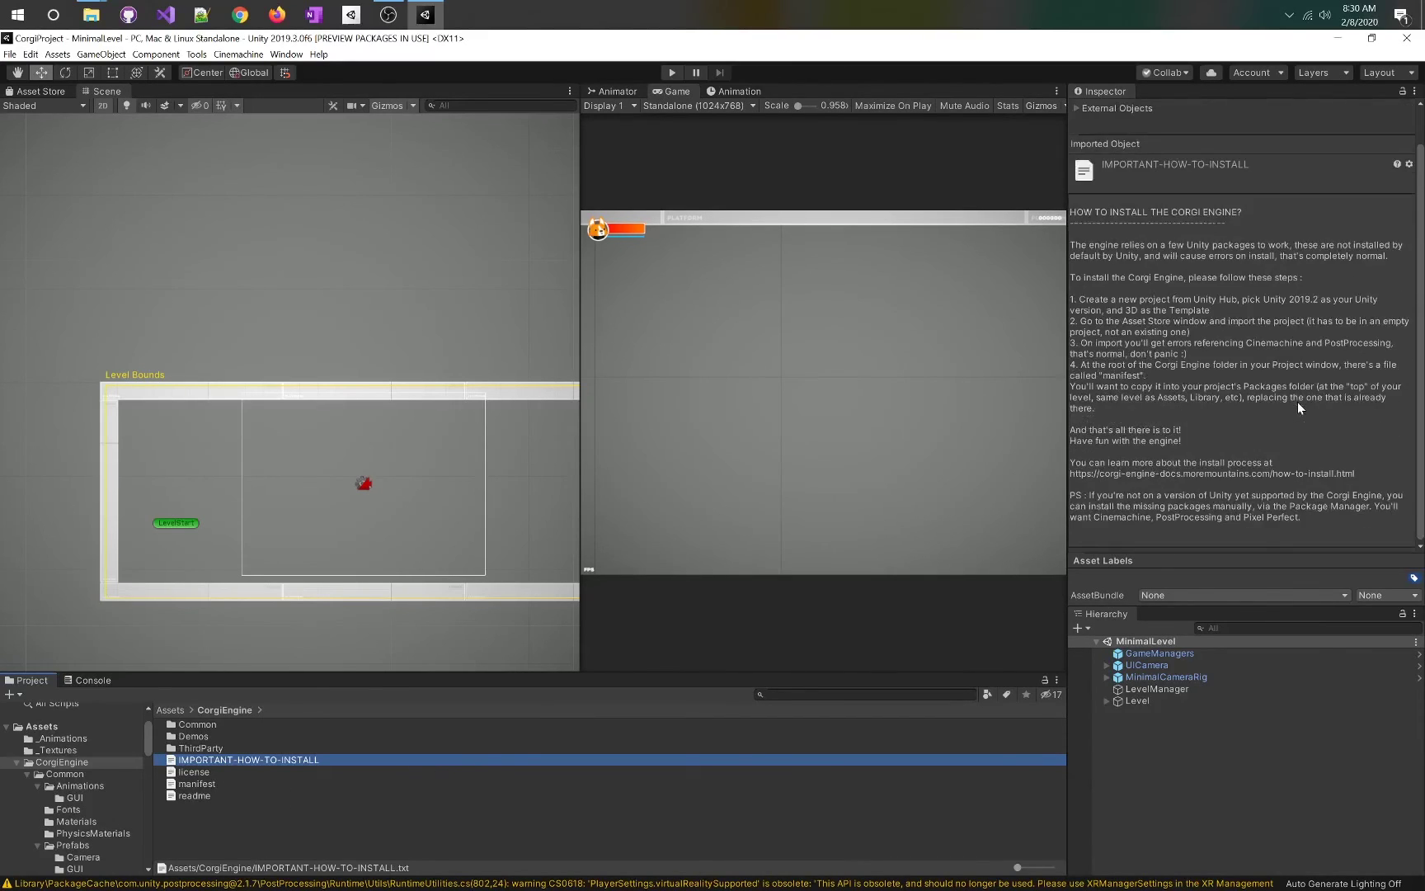
pyautogui.click(208, 726)
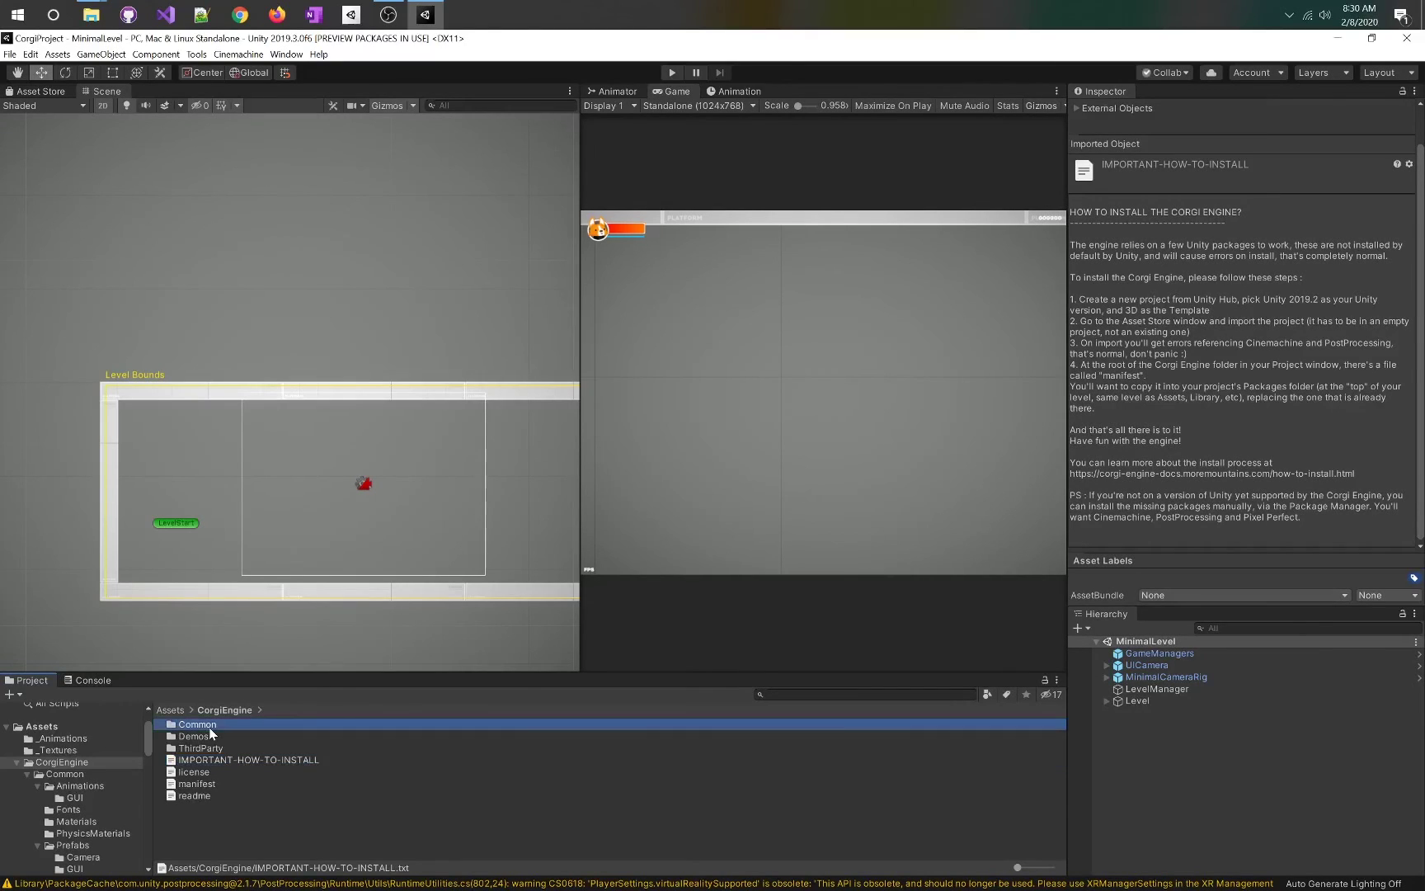
pyautogui.doubleClick(198, 747)
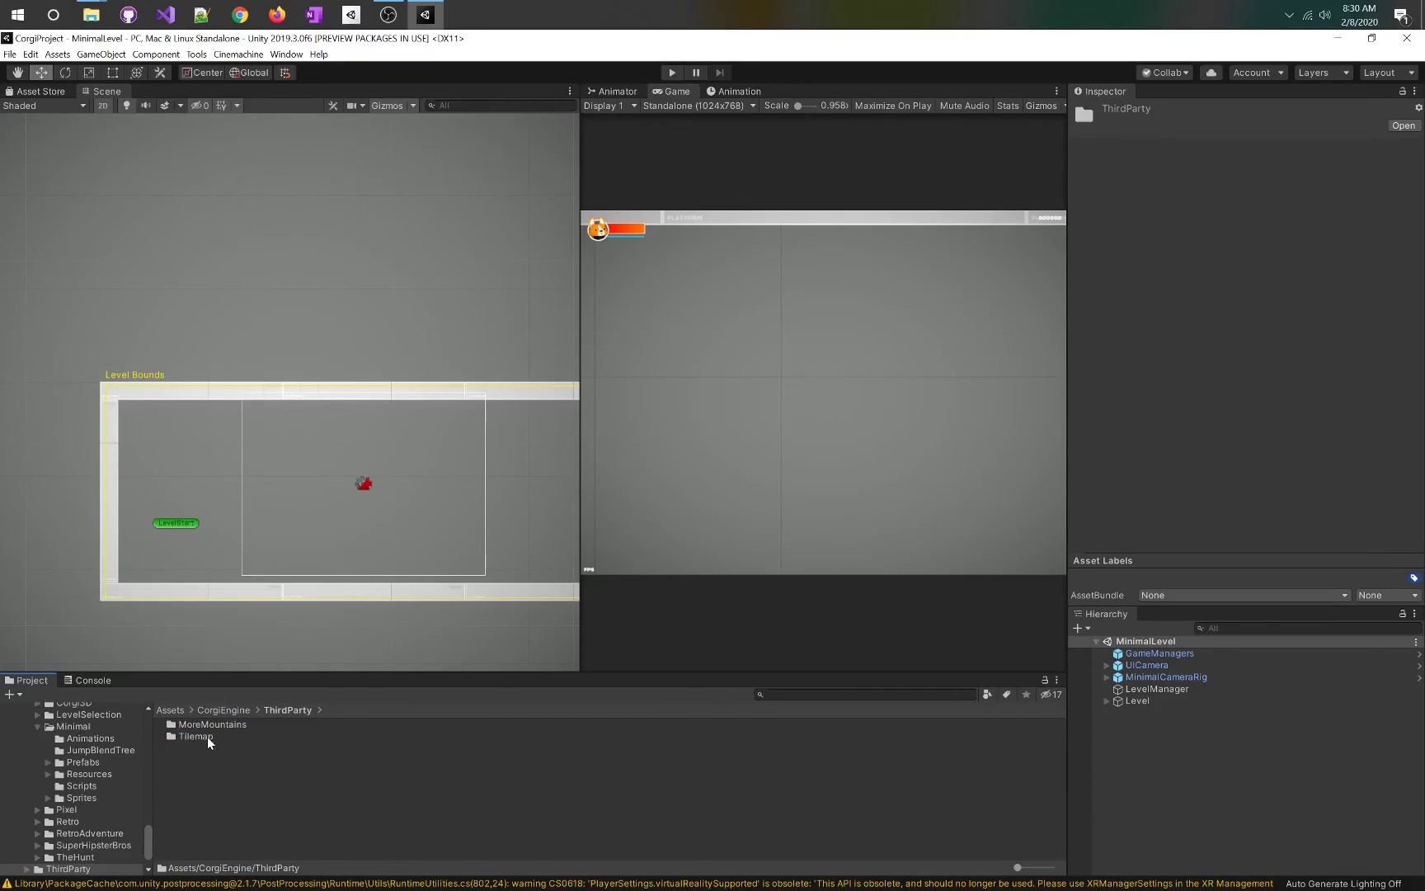
pyautogui.click(225, 709)
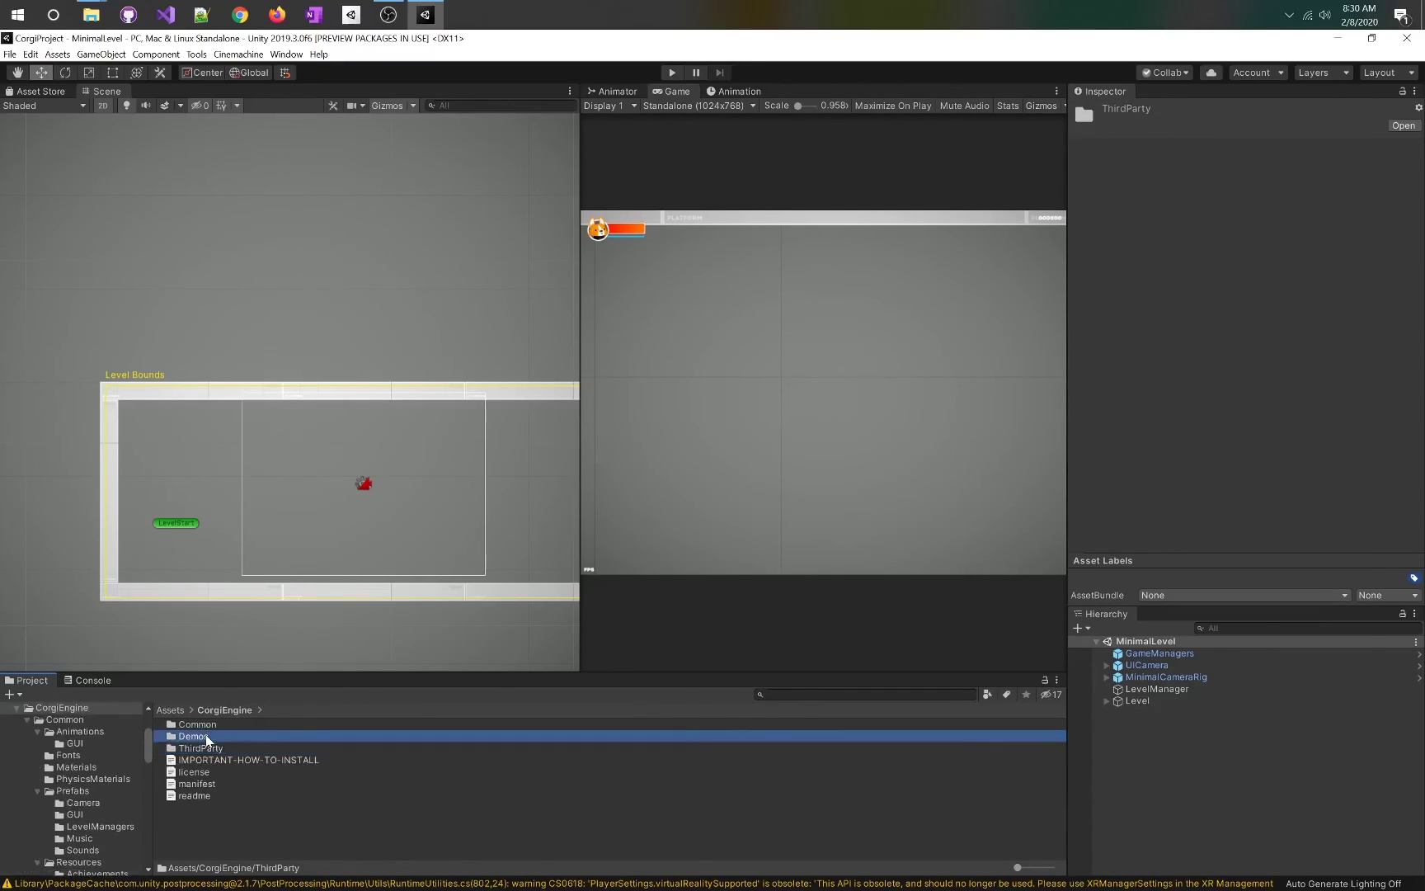
pyautogui.doubleClick(206, 737)
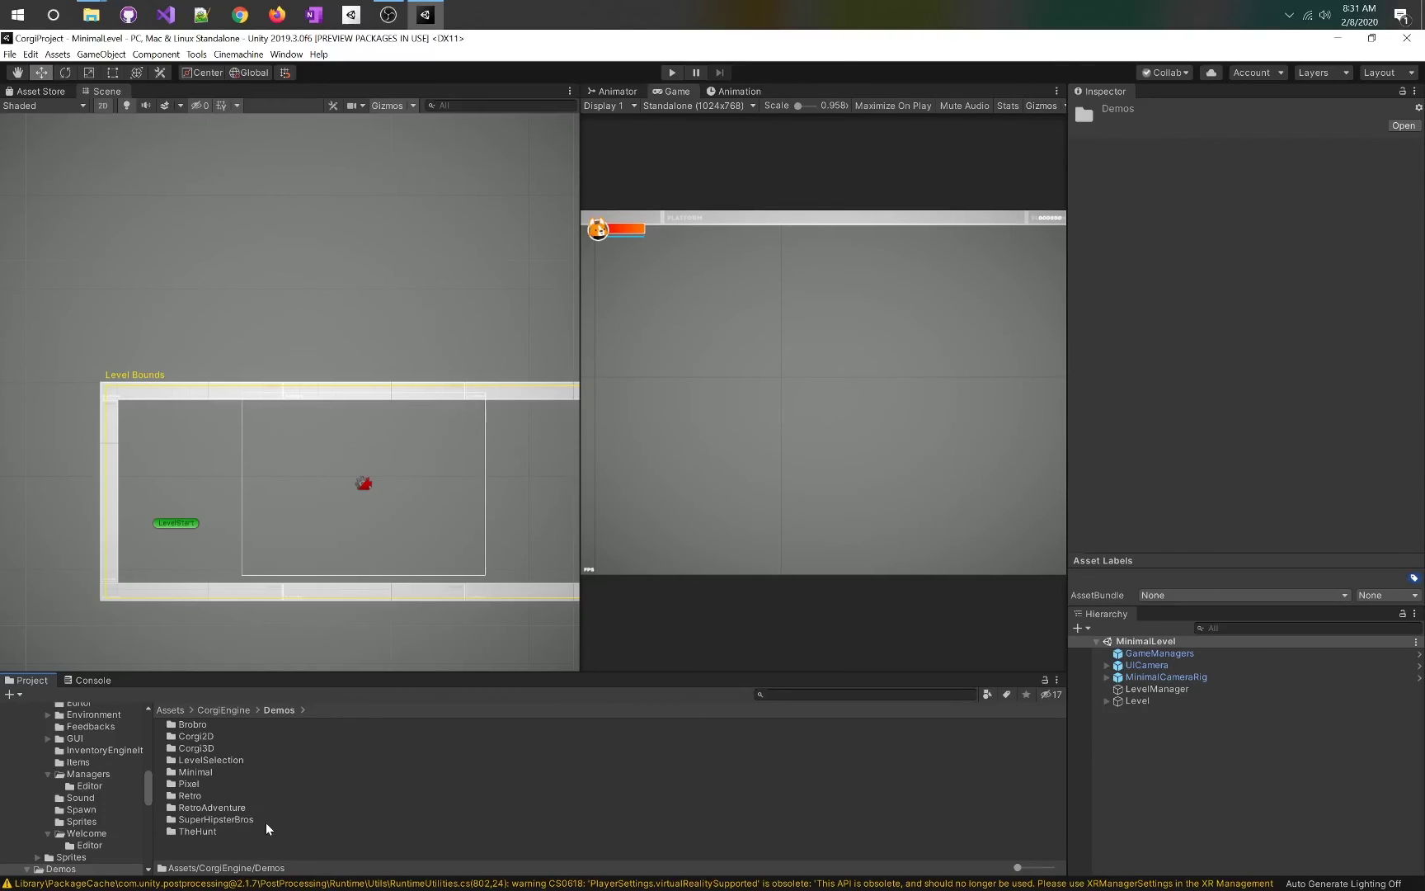
# Select the SuperHipsterBros demo and open the Corgi2D demo folder
pyautogui.click(203, 821)
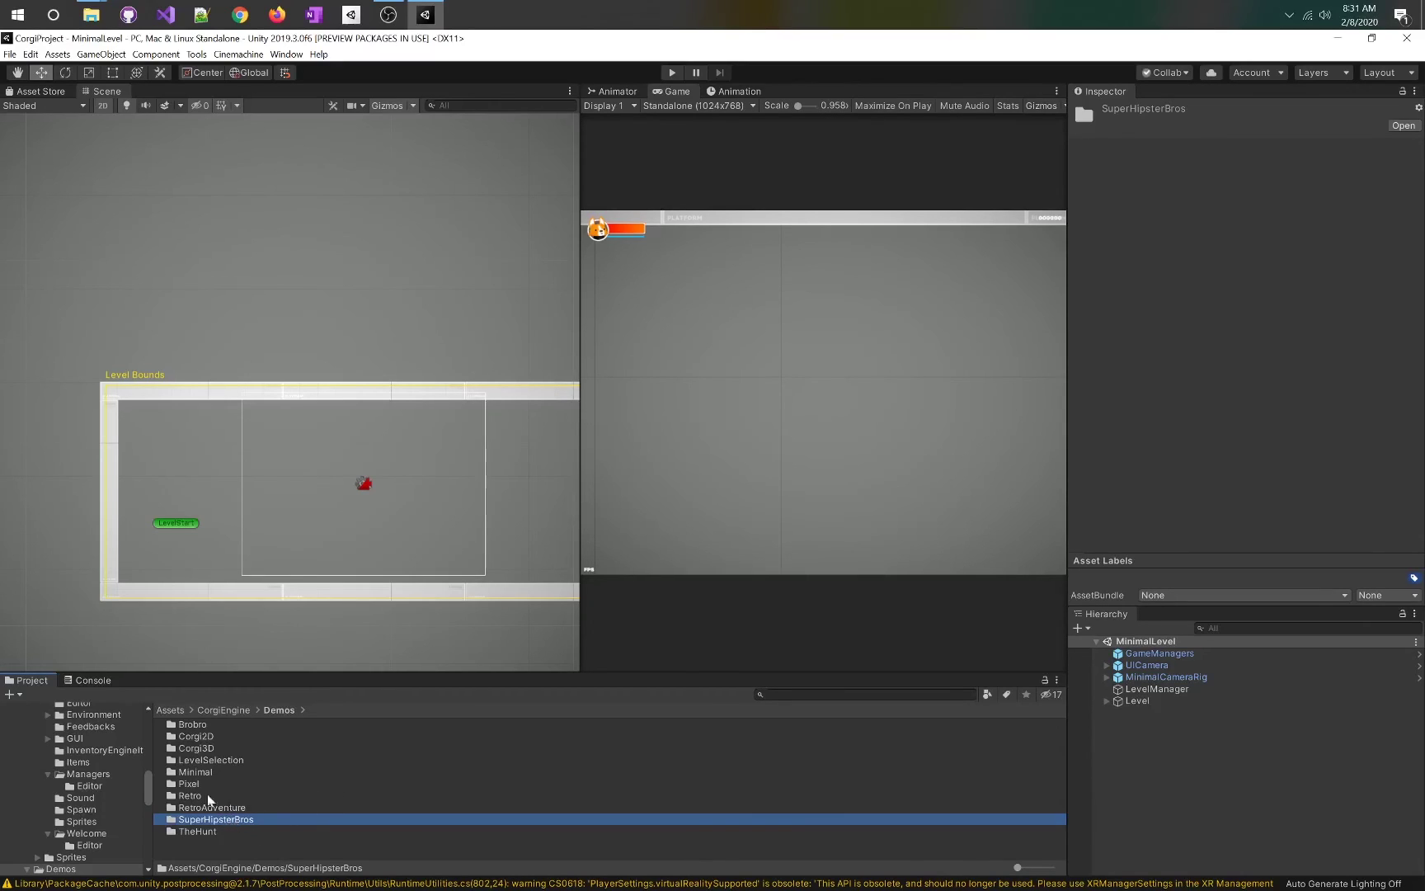
pyautogui.doubleClick(183, 733)
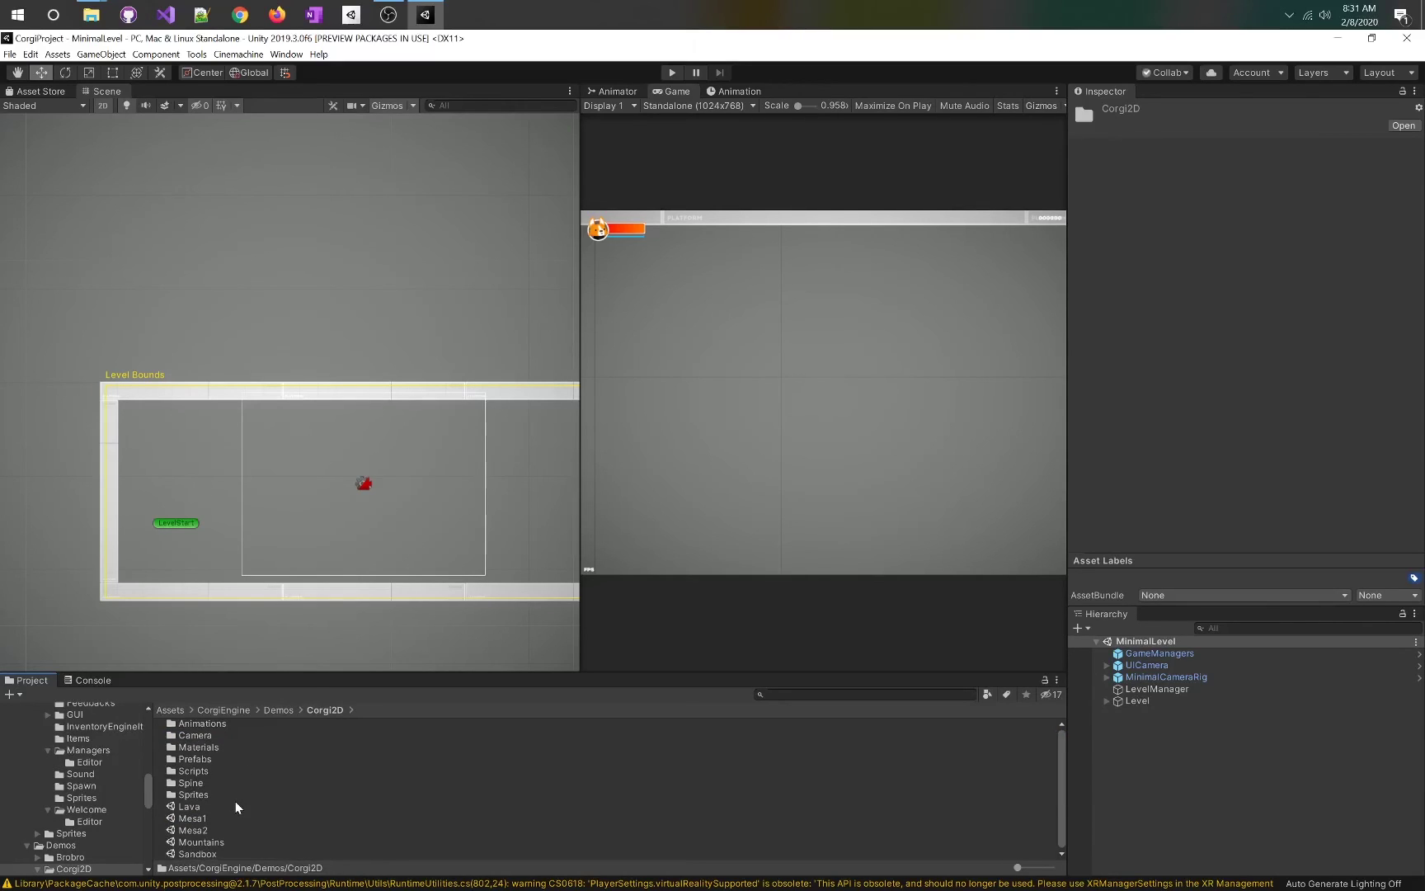
pyautogui.scroll(-3, 79, 856)
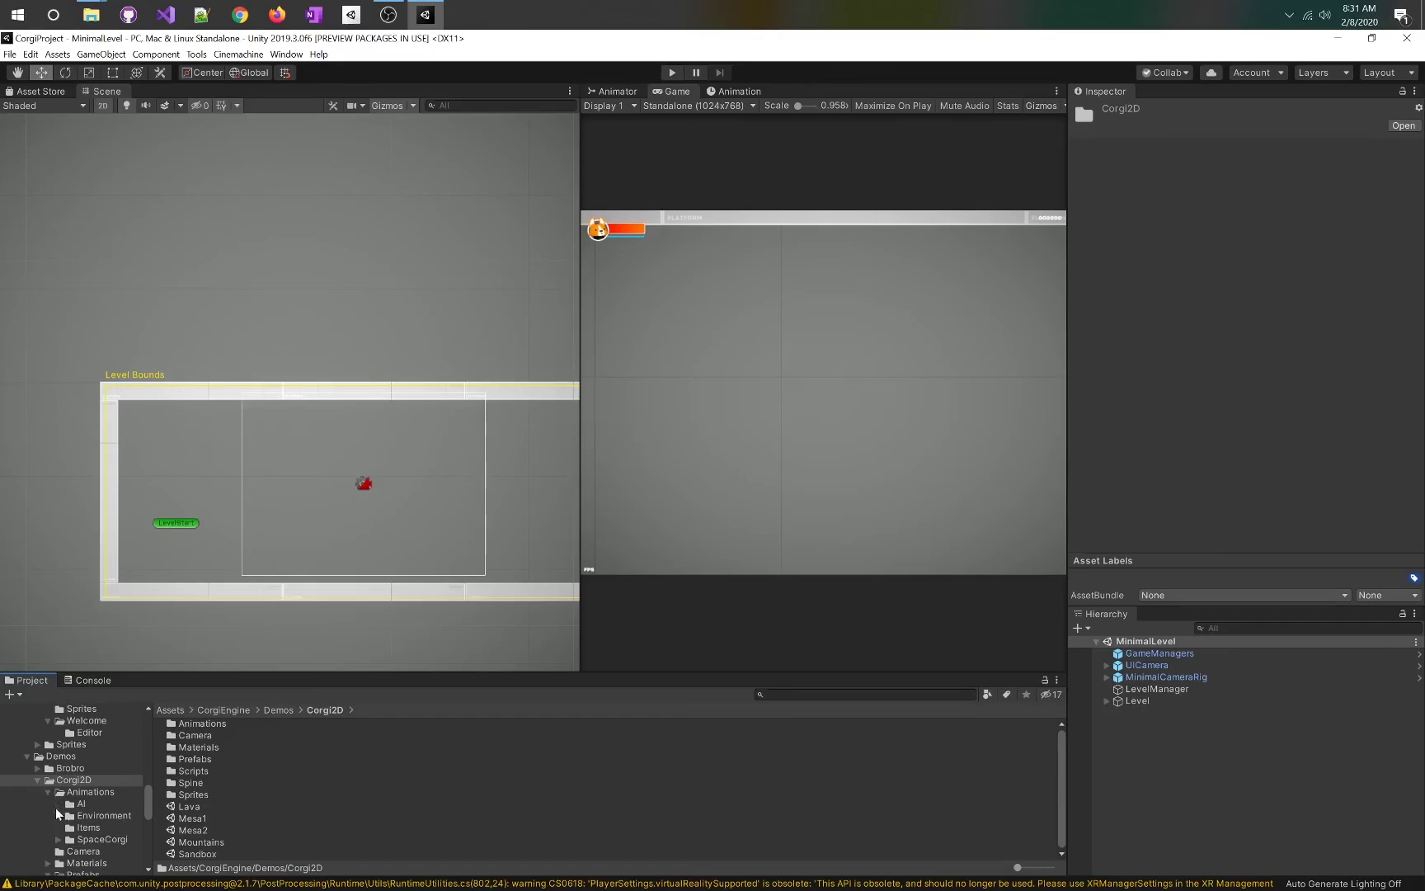
pyautogui.scroll(-2, 92, 797)
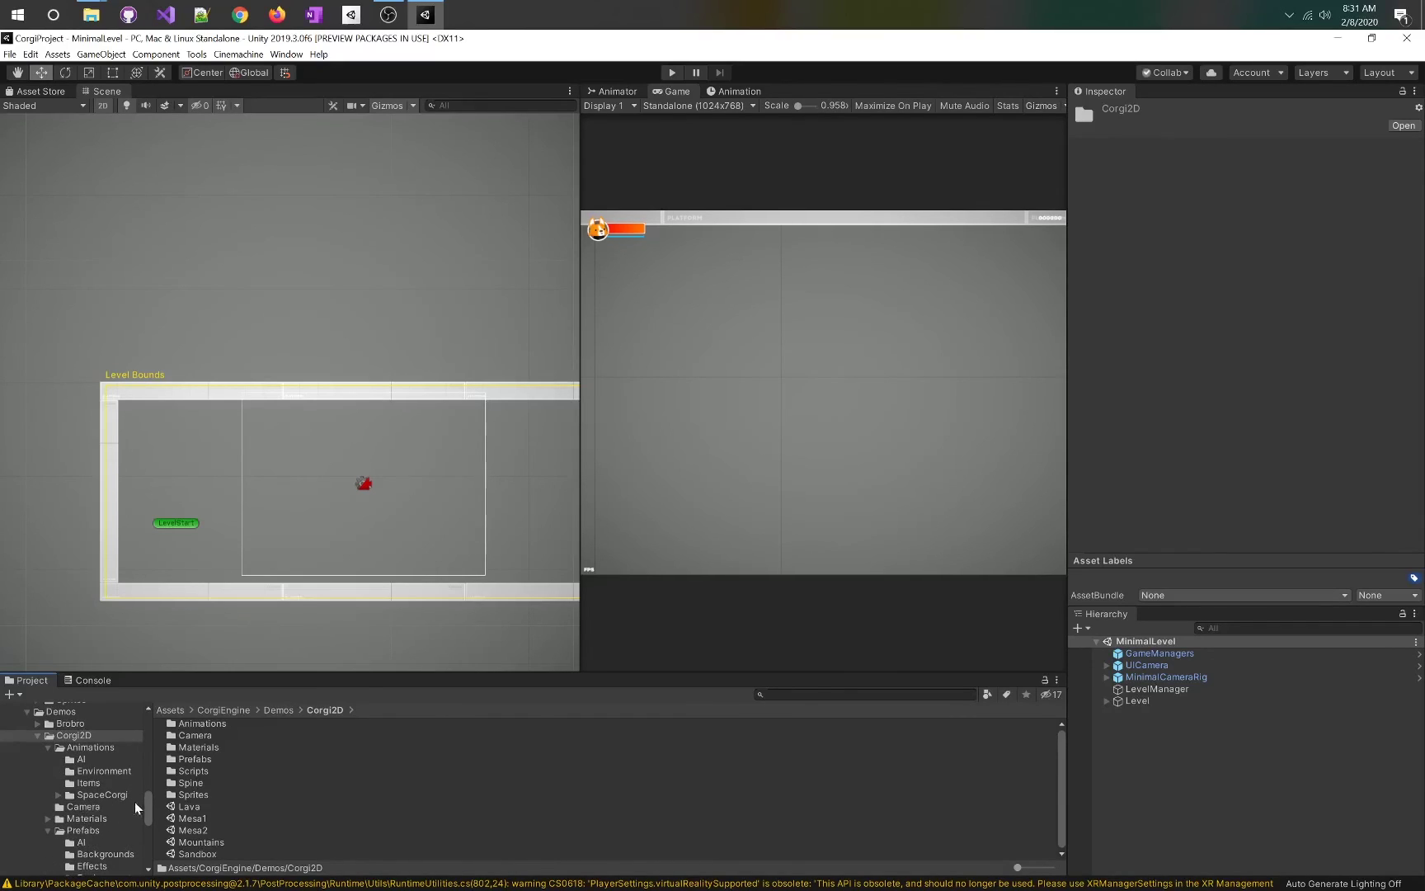
pyautogui.scroll(-1, 150, 818)
pyautogui.moveTo(149, 818); pyautogui.dragTo(154, 845)
# Open the Minimal demo folder and select the MinimalLevel scene
pyautogui.click(71, 728)
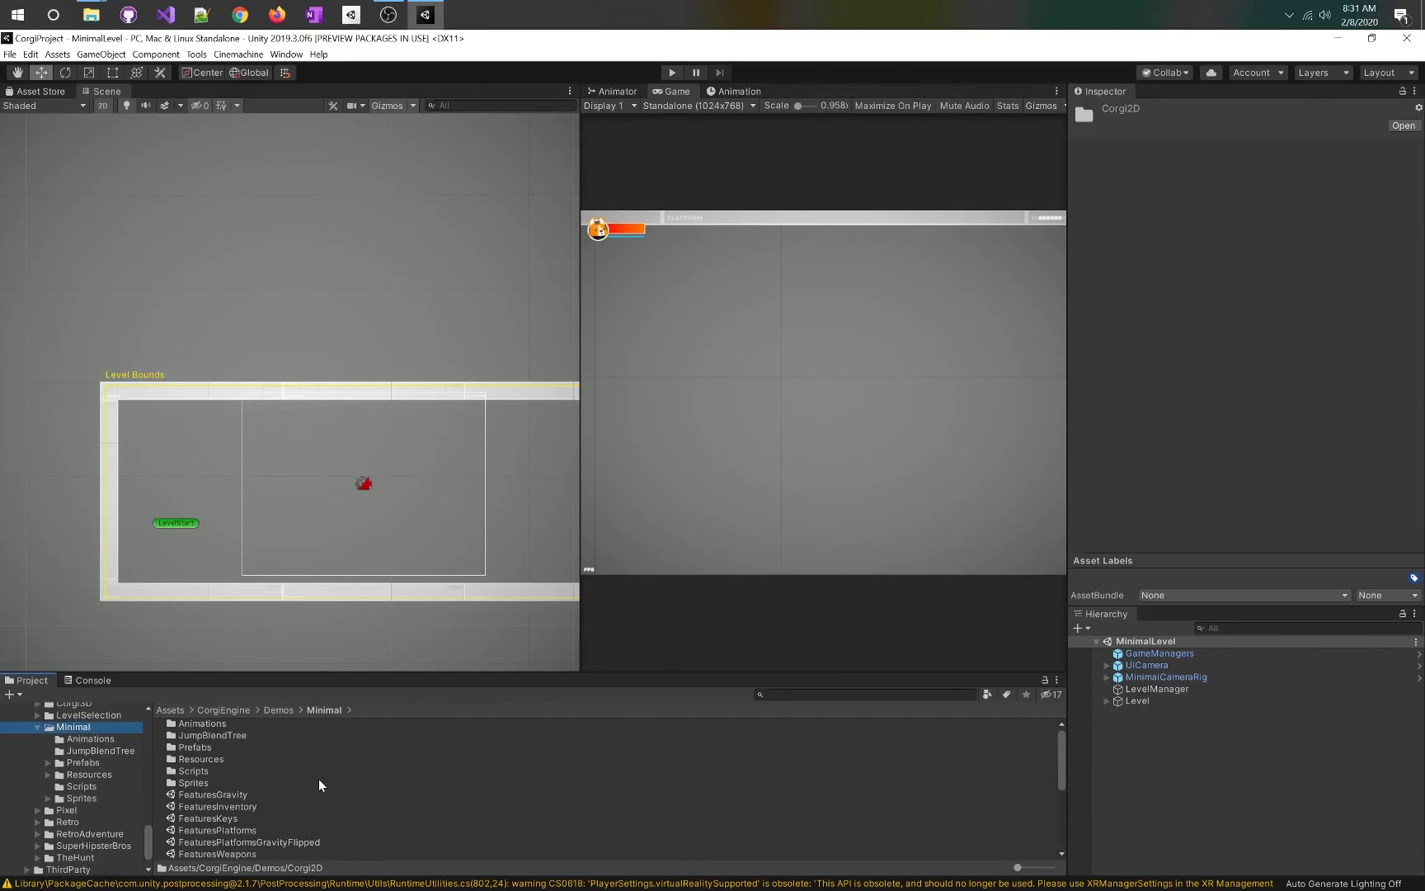
pyautogui.scroll(-3, 321, 785)
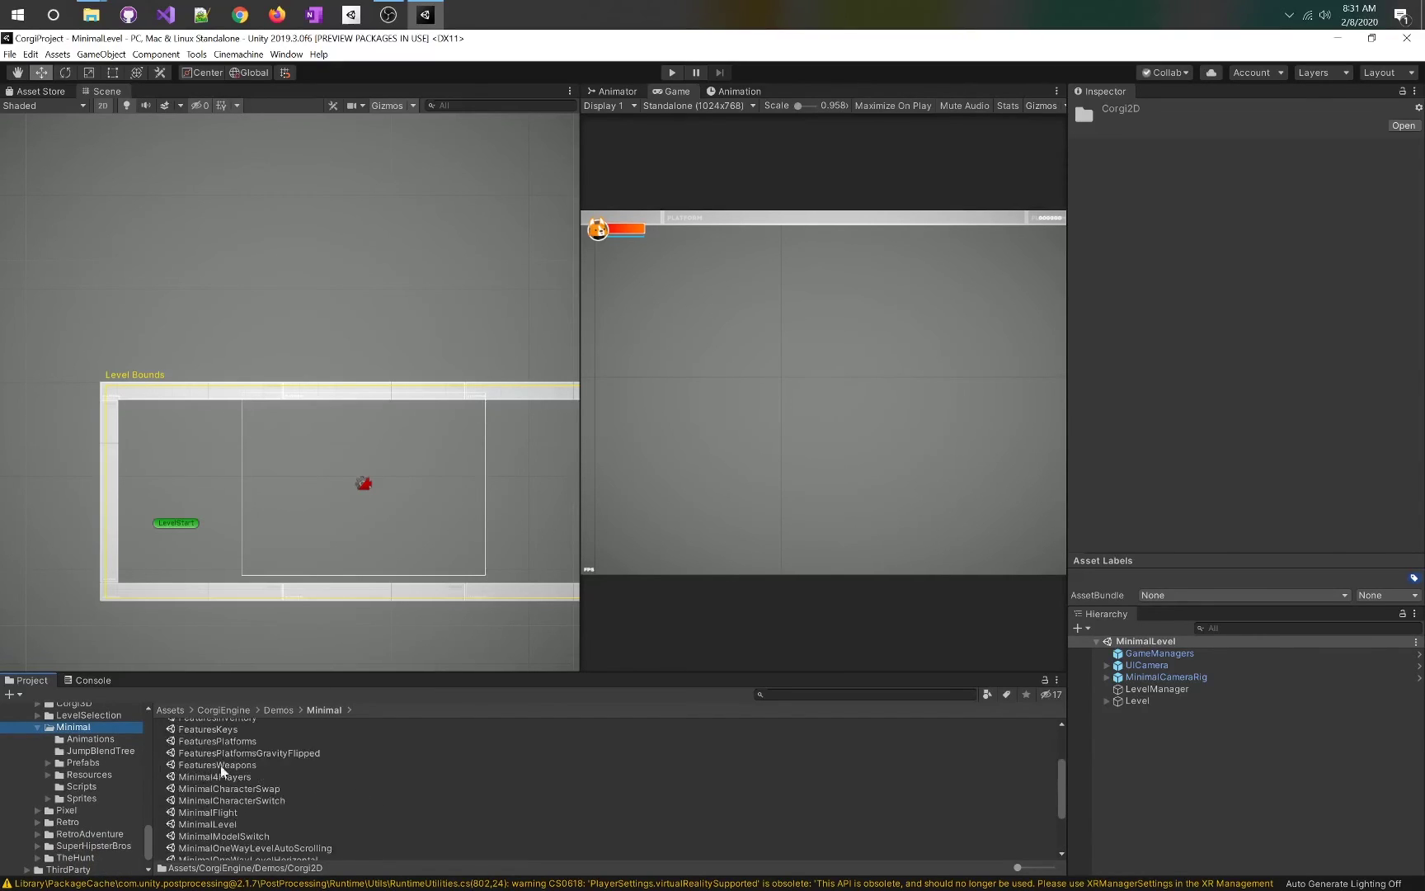
pyautogui.scroll(-2, 213, 772)
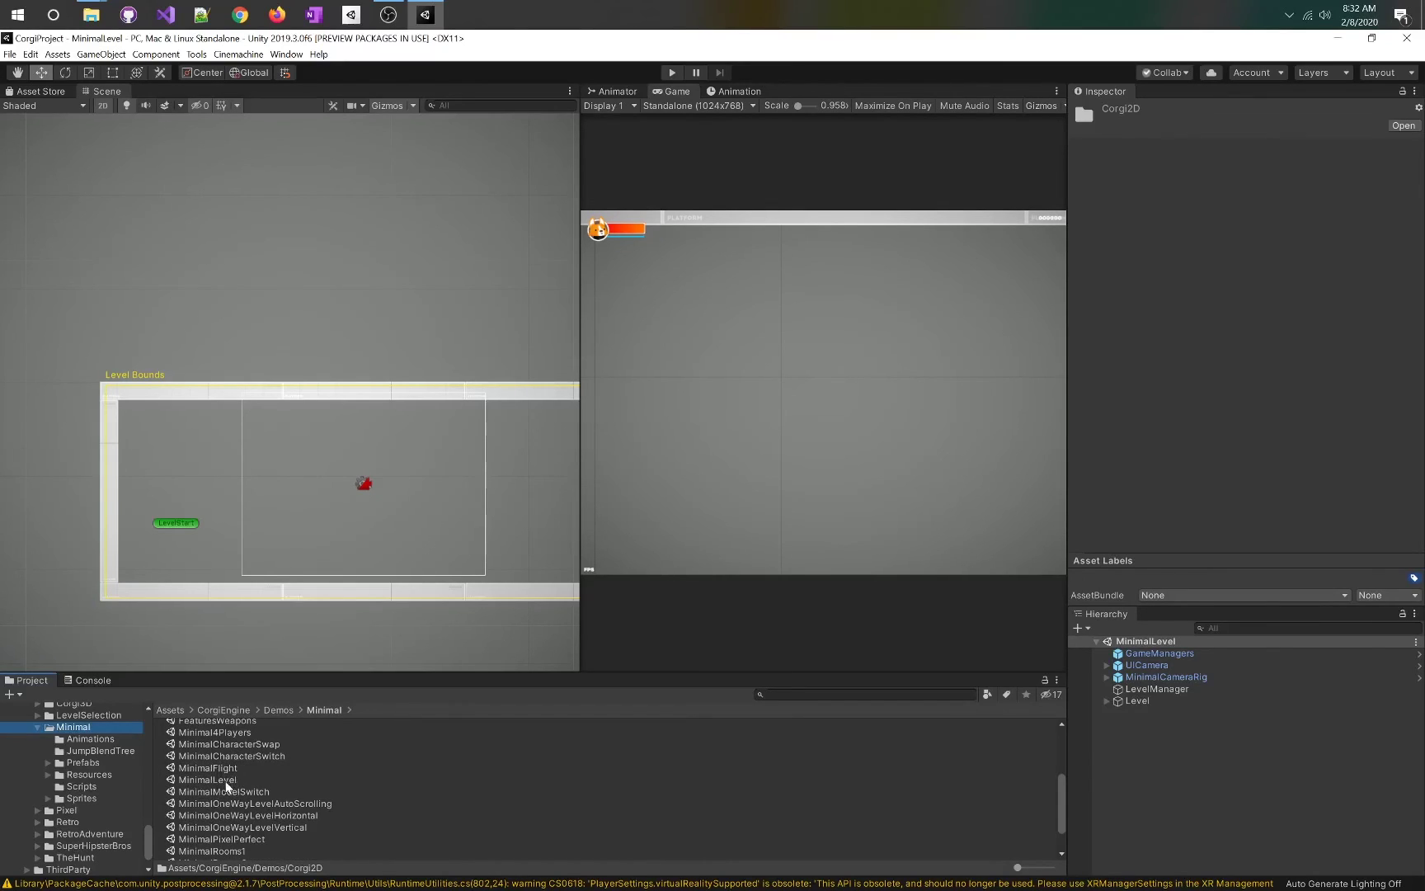
pyautogui.click(226, 780)
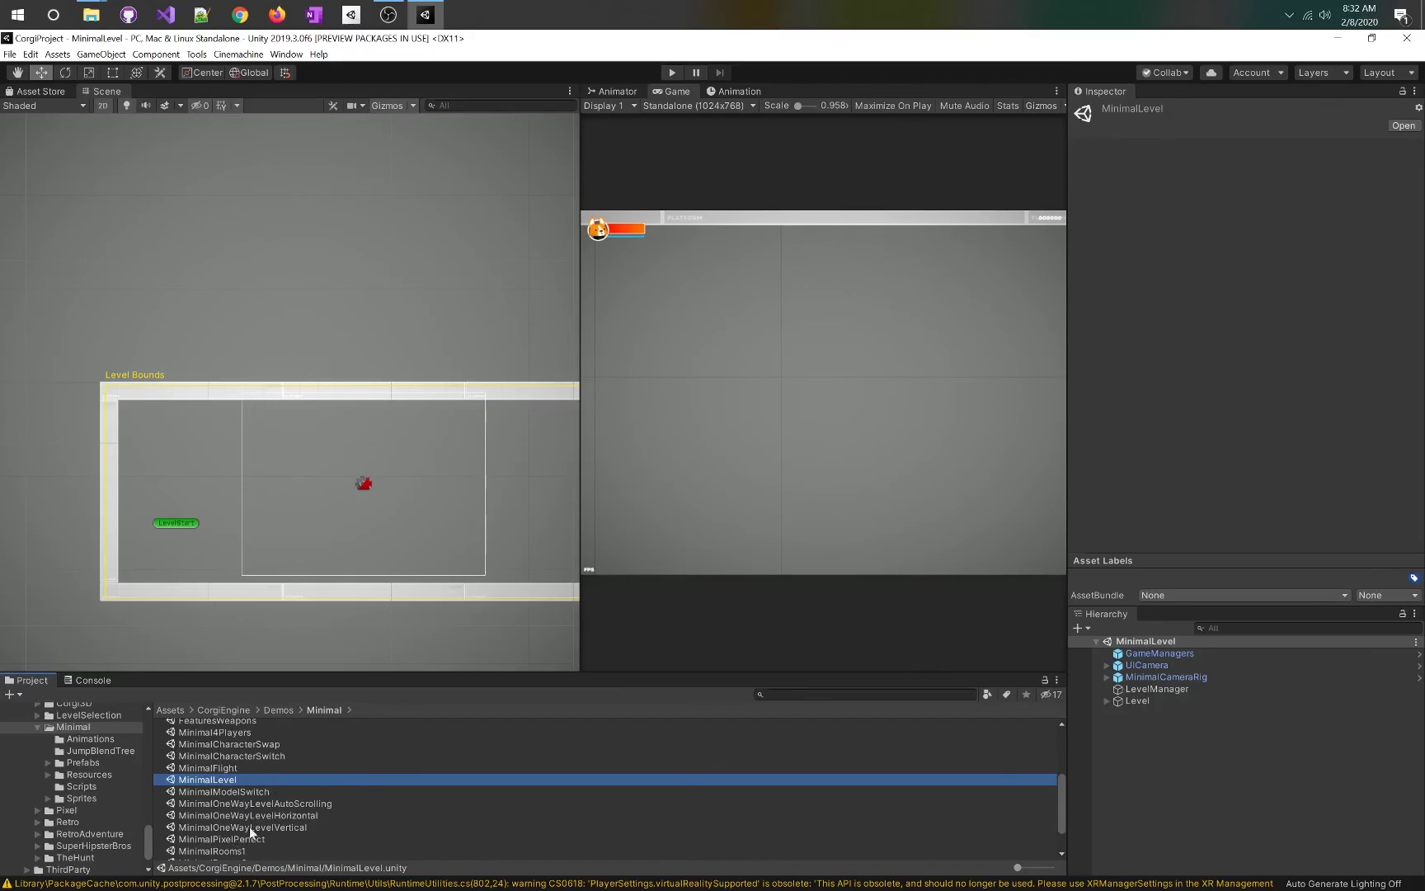
pyautogui.scroll(-3, 235, 824)
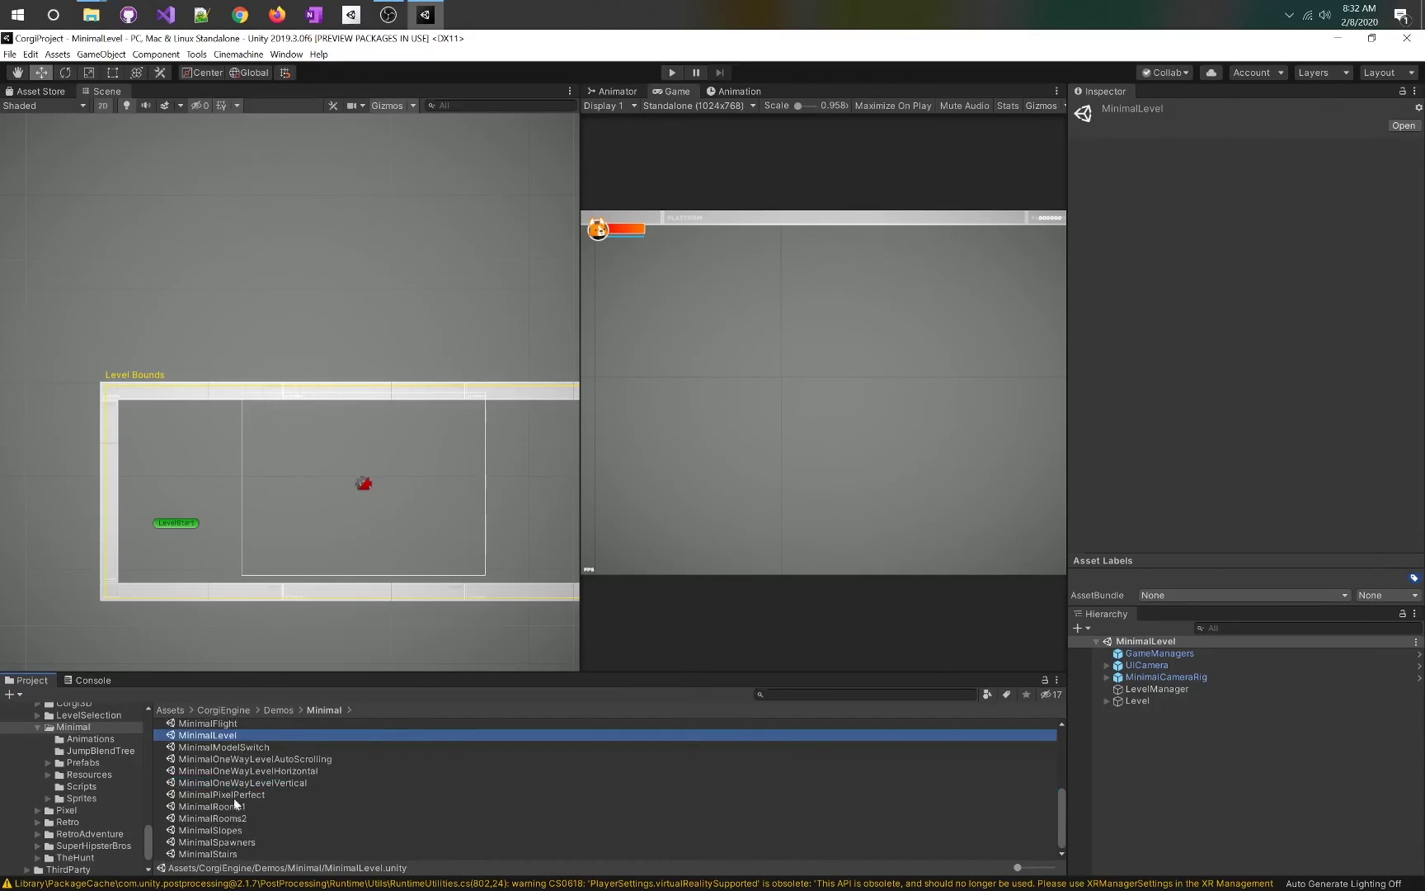
pyautogui.click(47, 763)
pyautogui.scroll(-3, 70, 779)
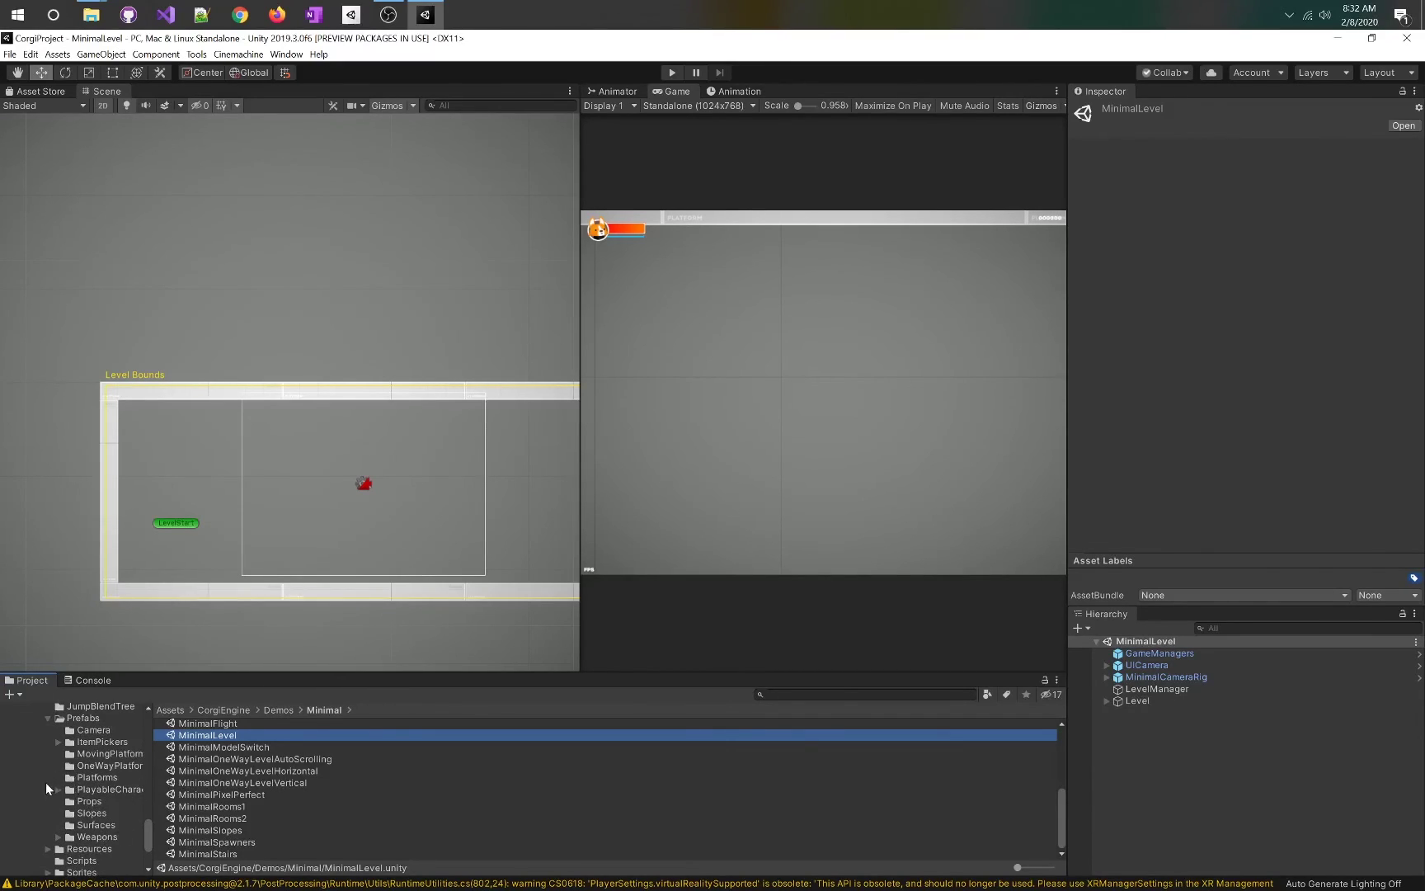
pyautogui.click(47, 719)
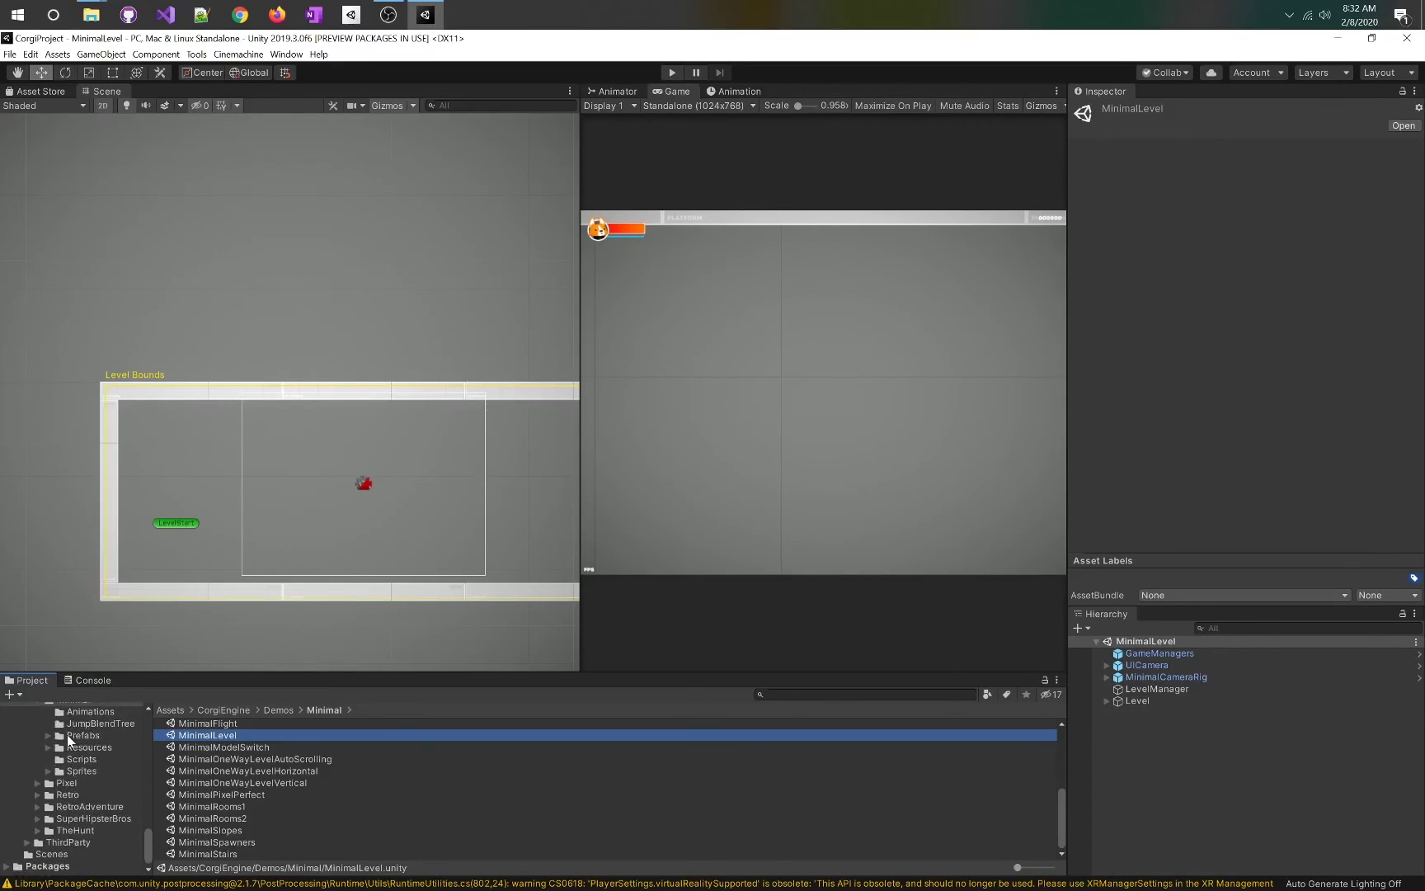
pyautogui.scroll(3, 70, 742)
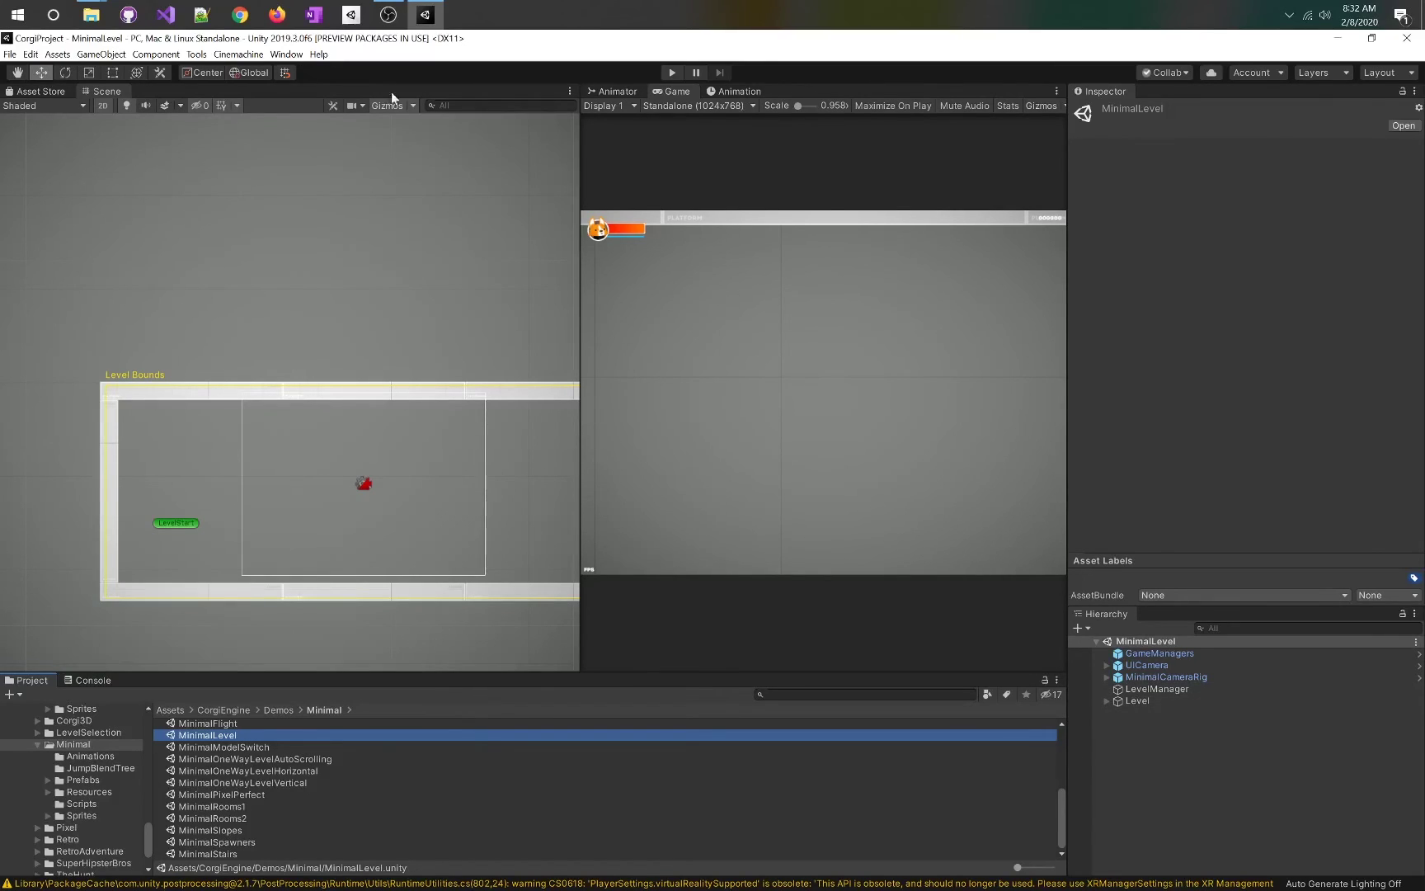
# After Play hits compiler errors, update 2D Pixel Perfect to 2.0.4 and clear the Console
pyautogui.click(669, 73)
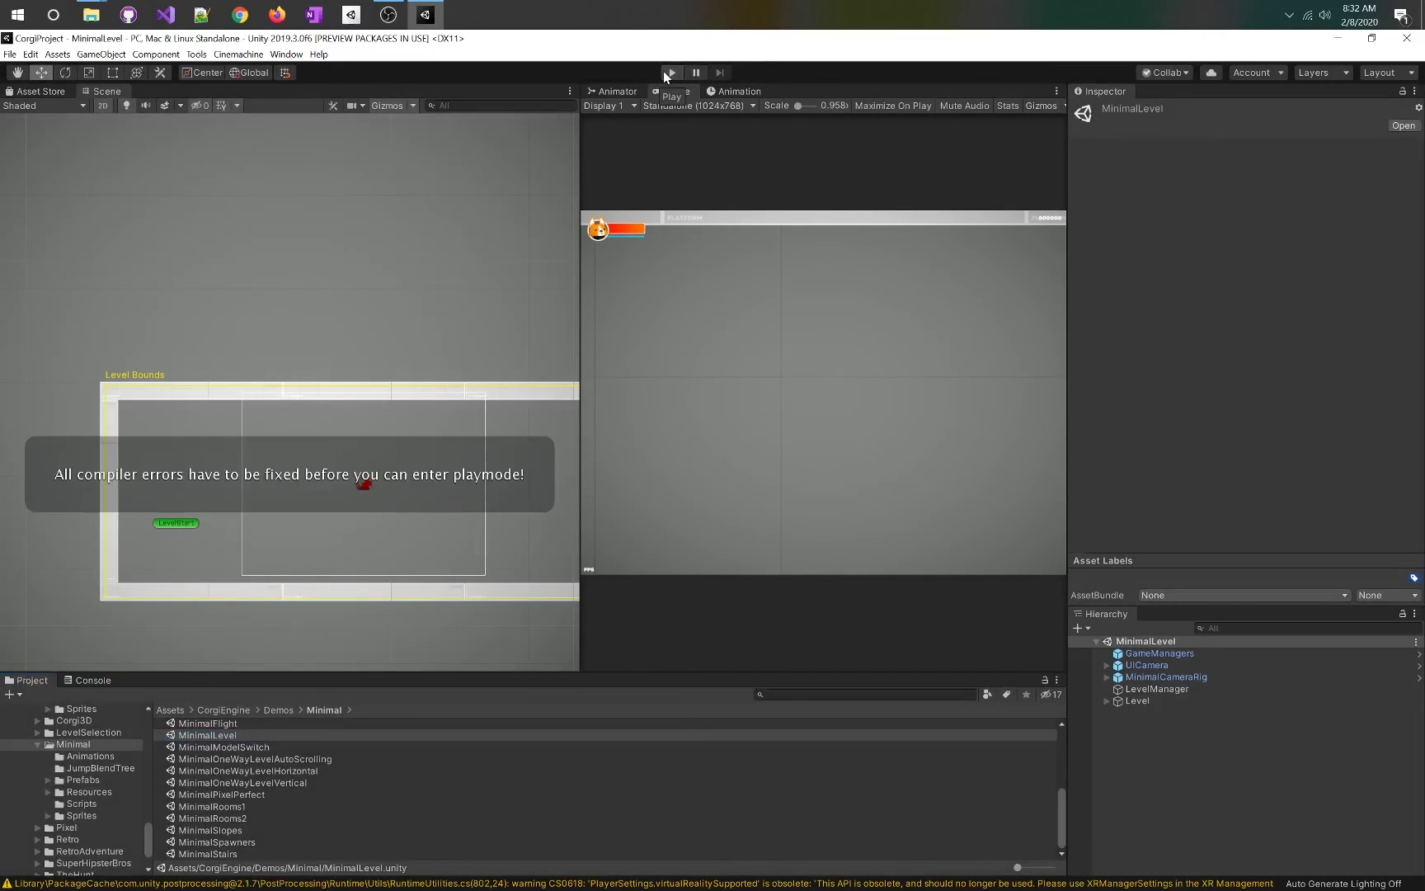
pyautogui.click(89, 679)
pyautogui.click(198, 54)
pyautogui.moveTo(227, 55)
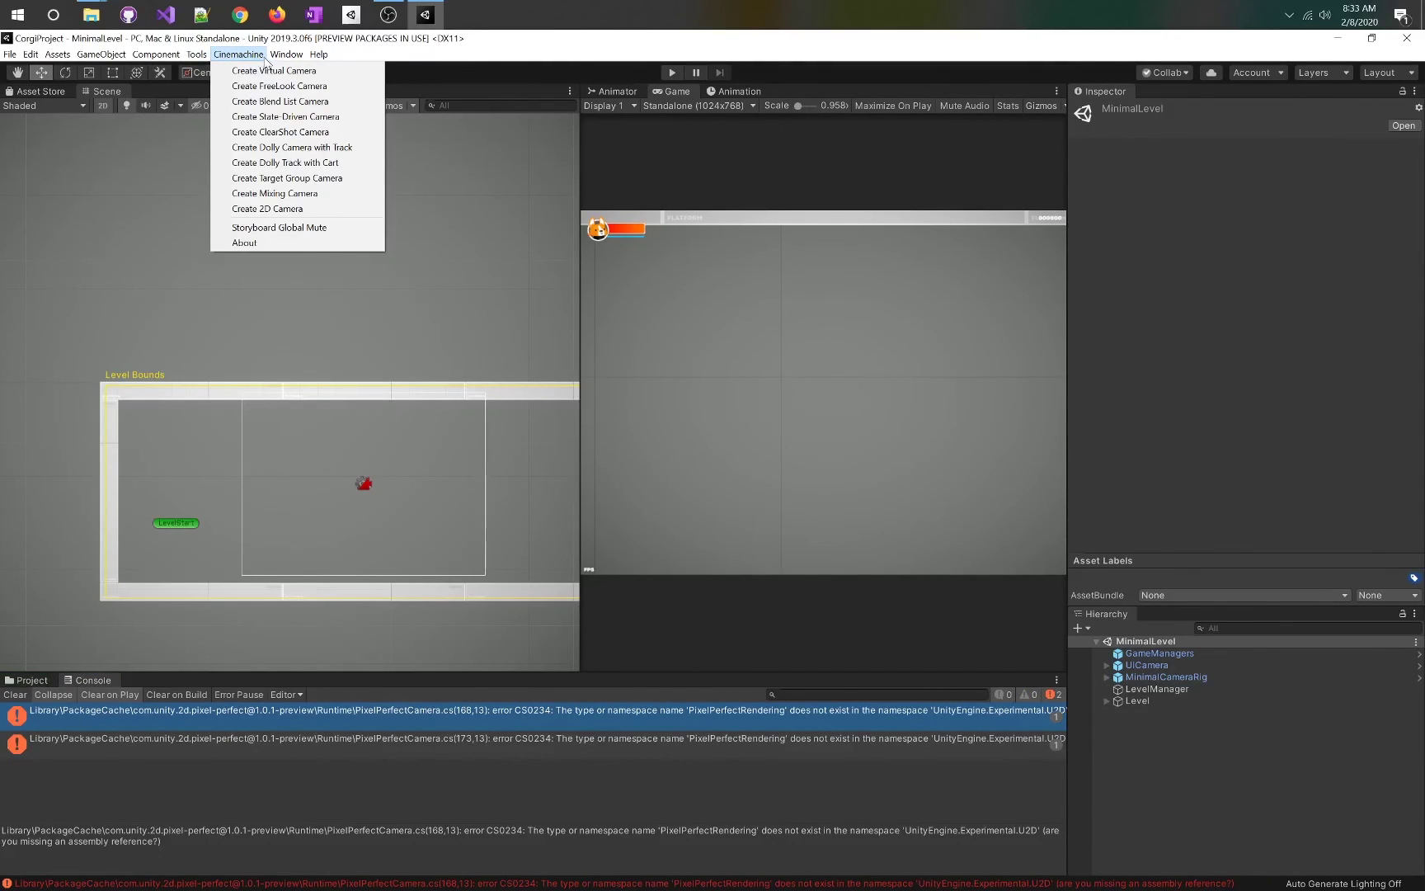
pyautogui.moveTo(286, 54)
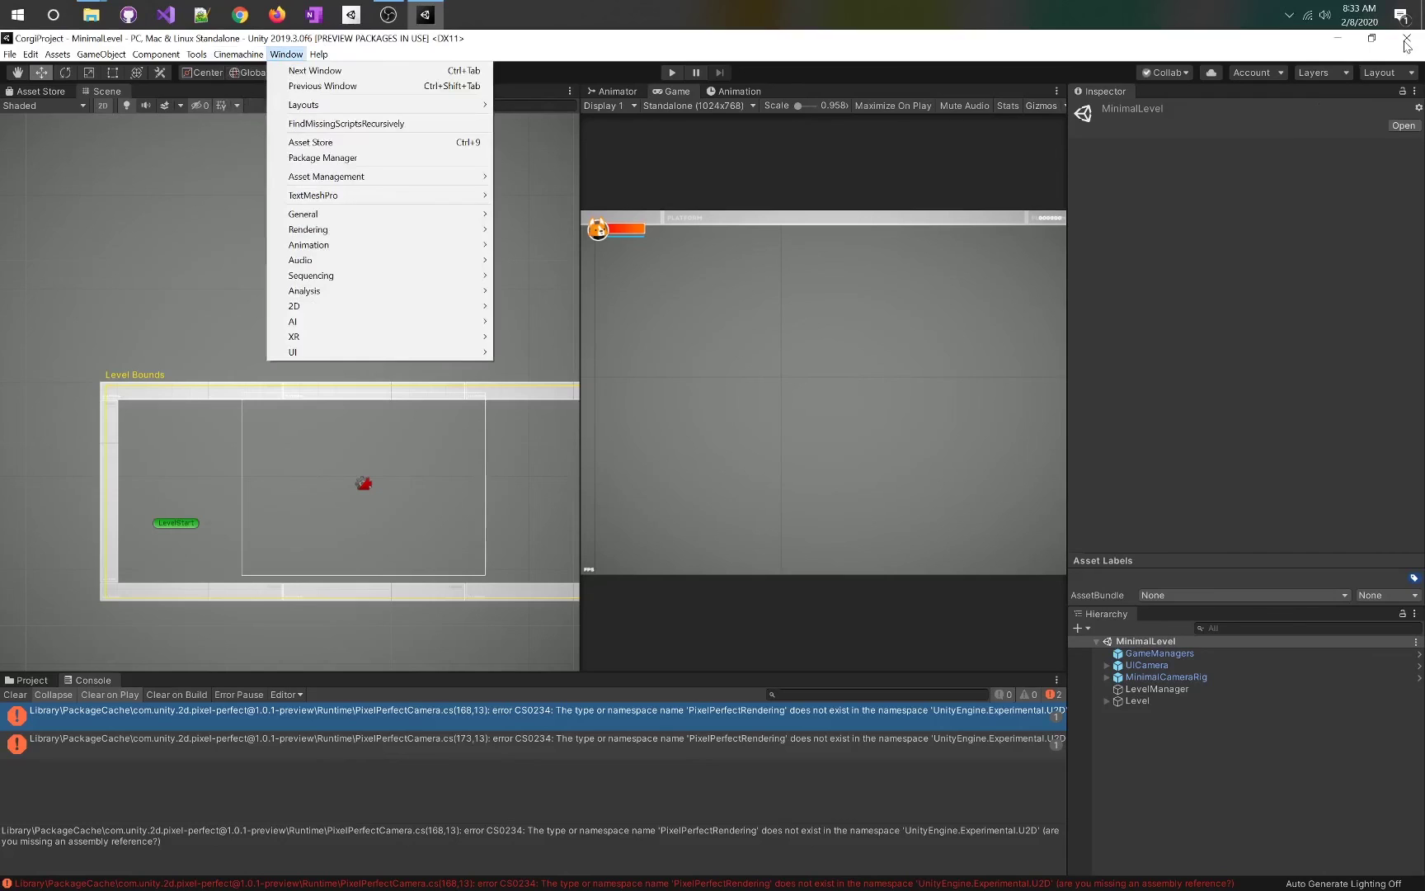
pyautogui.click(355, 157)
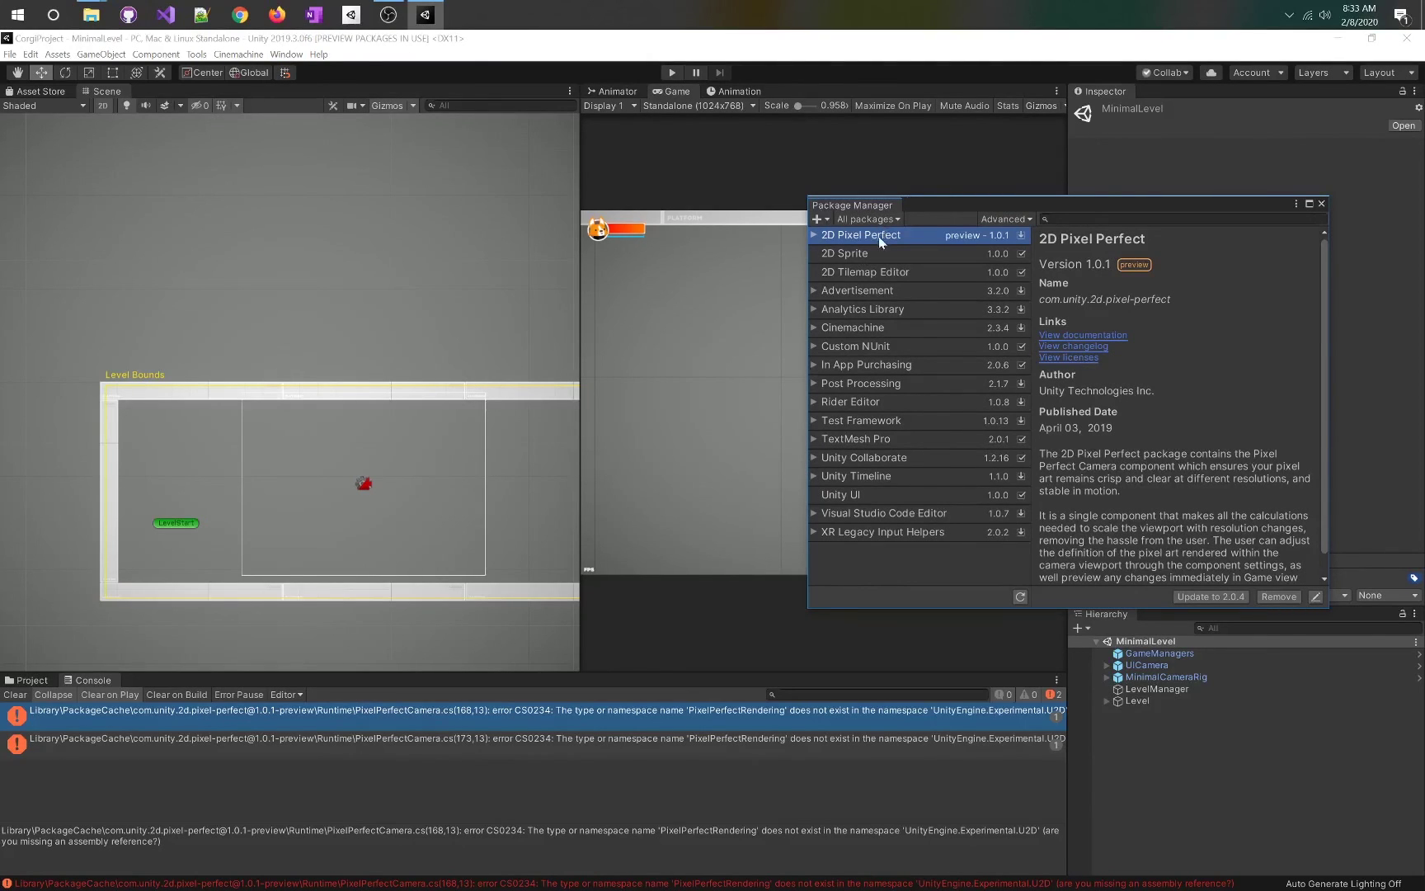
pyautogui.click(1224, 597)
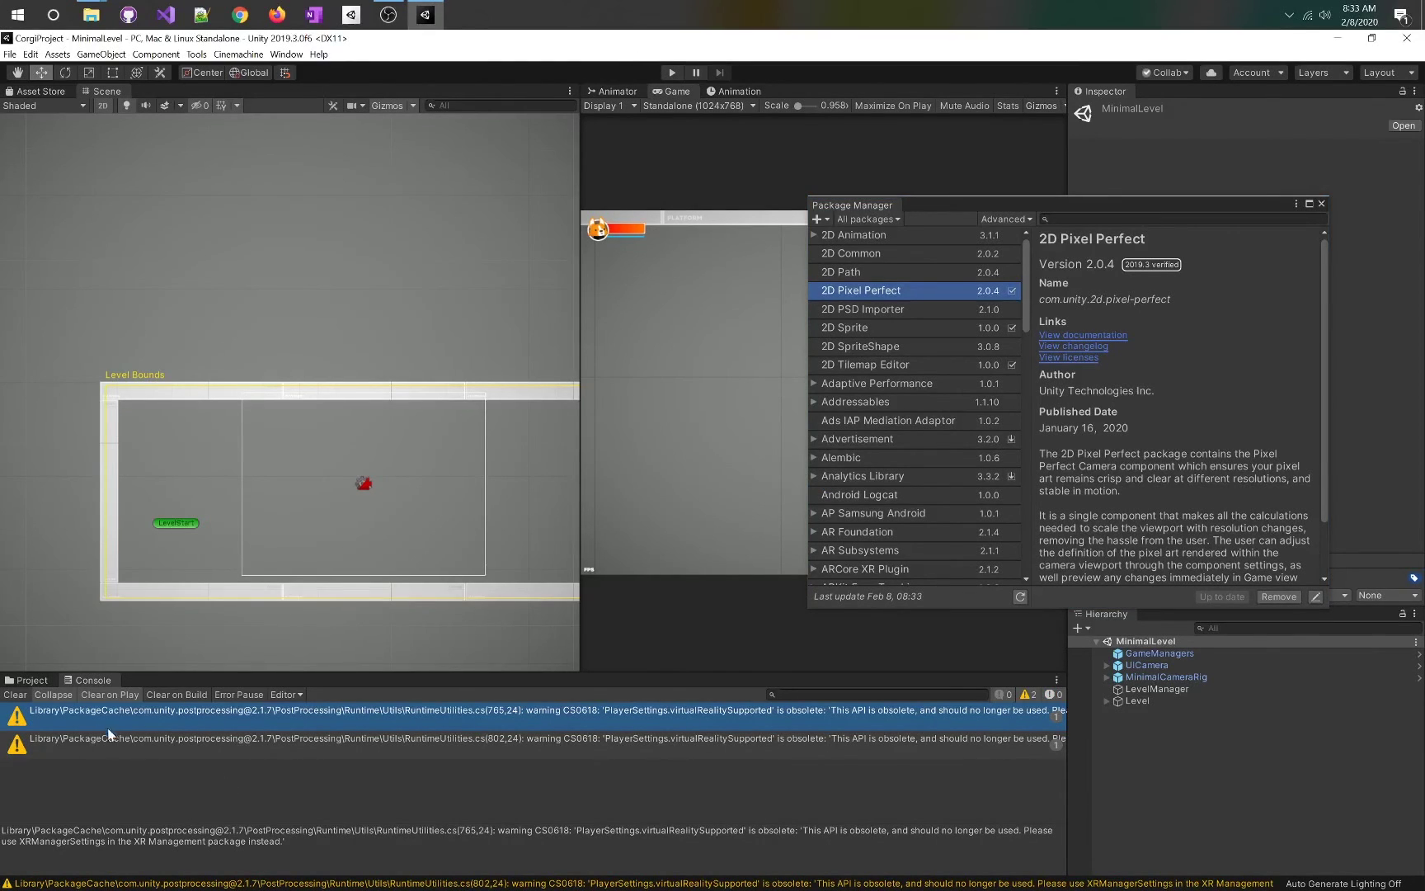
pyautogui.click(16, 695)
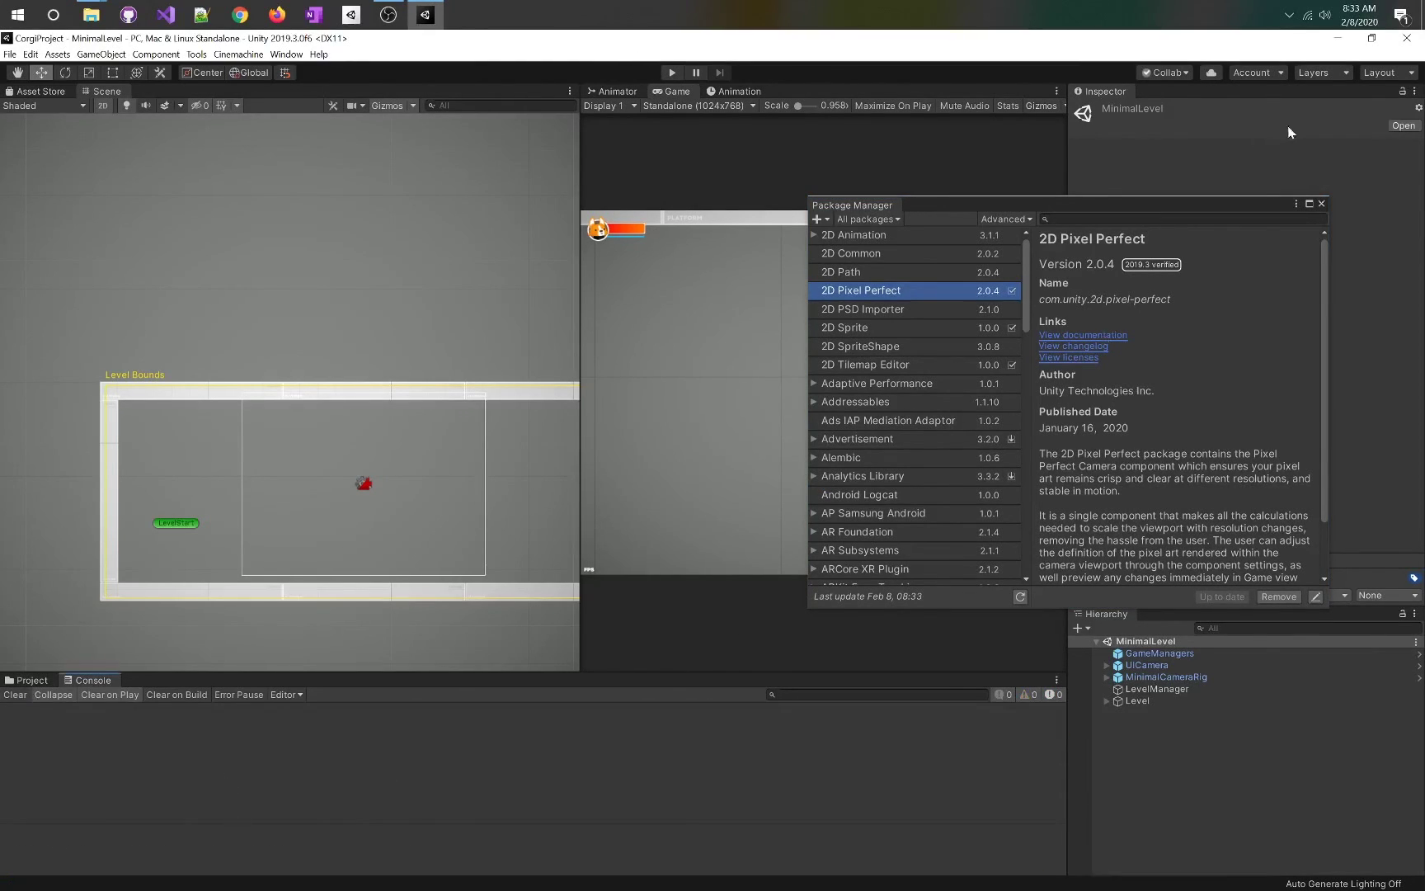
# Close Package Manager, play MinimalLevel, and walk the character right, then back left with a jump
pyautogui.click(1321, 204)
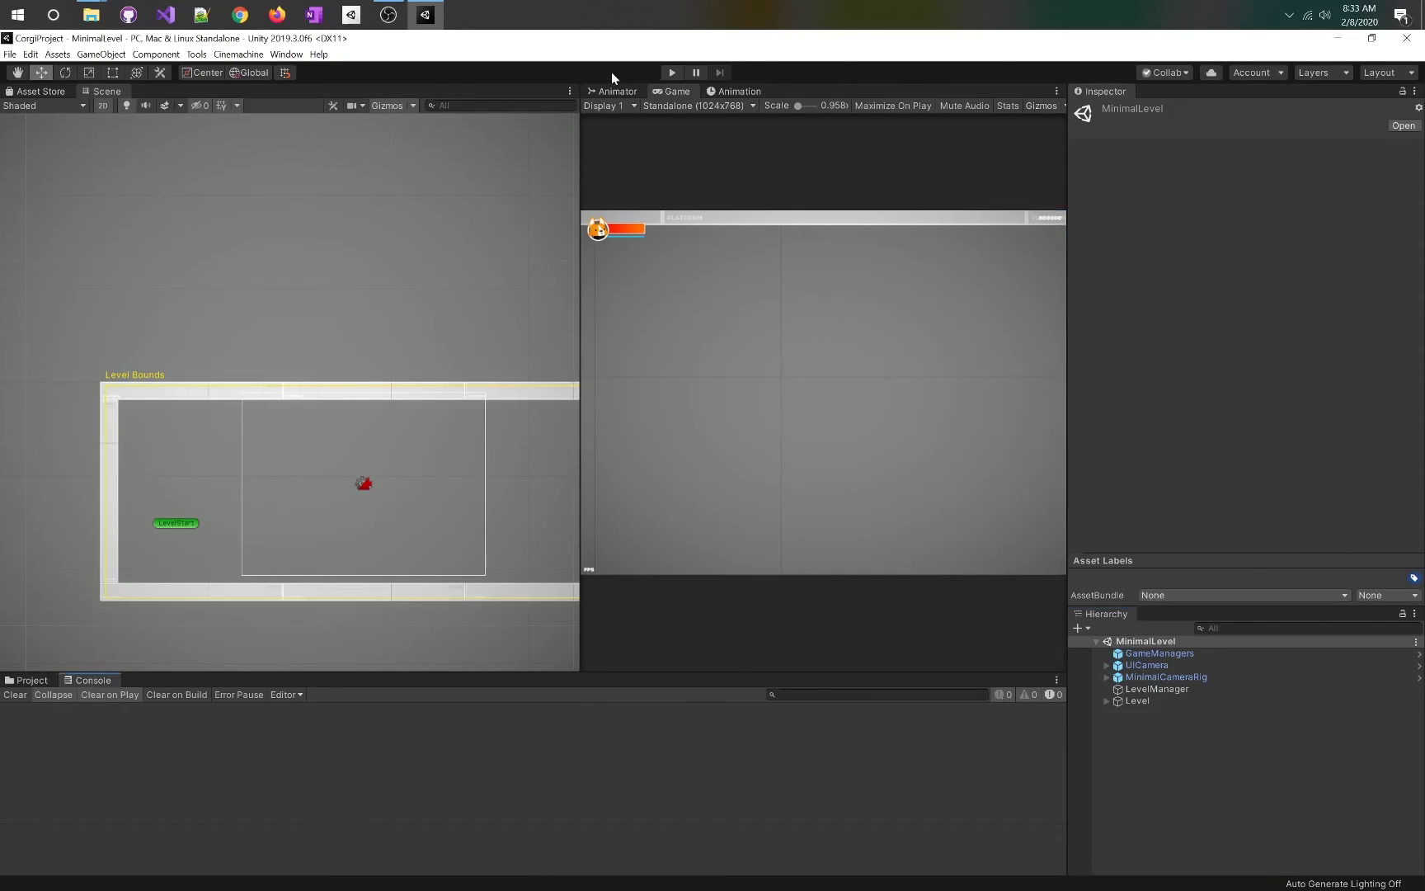
pyautogui.click(669, 72)
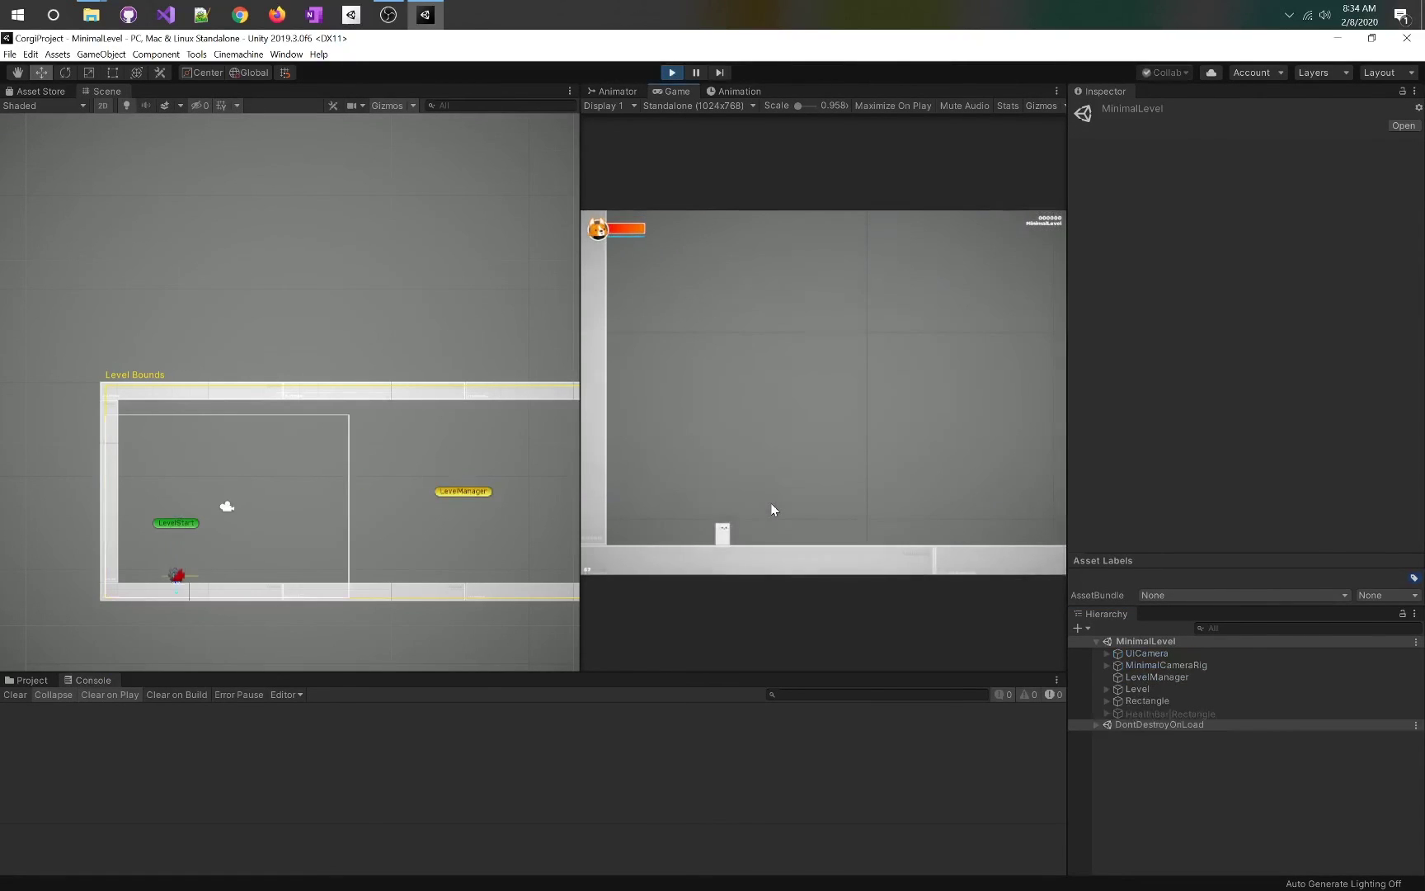
pyautogui.press('Right')
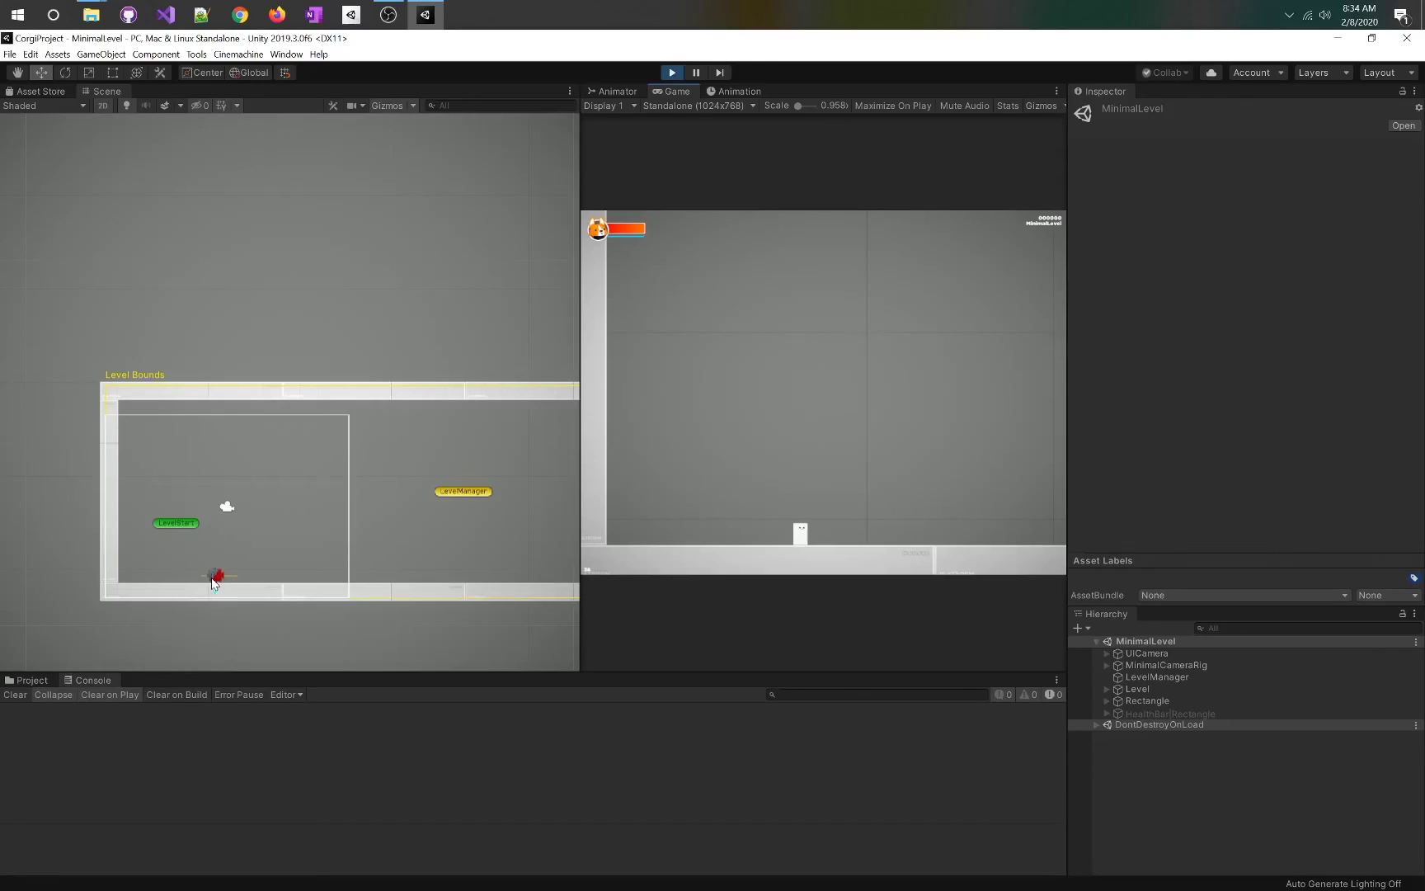
pyautogui.press('Right')
pyautogui.press('Right')
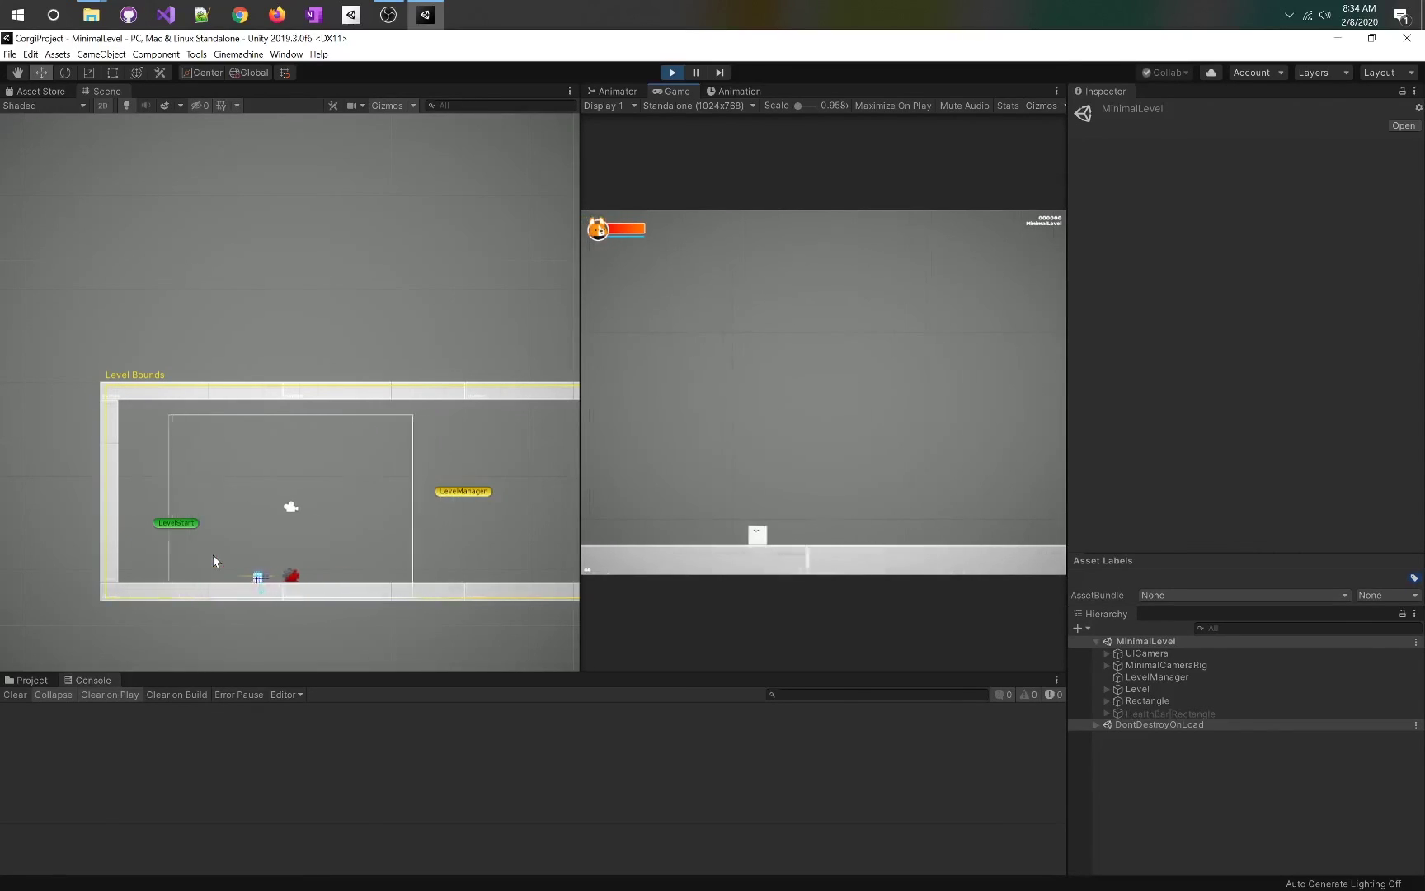
pyautogui.press('Right')
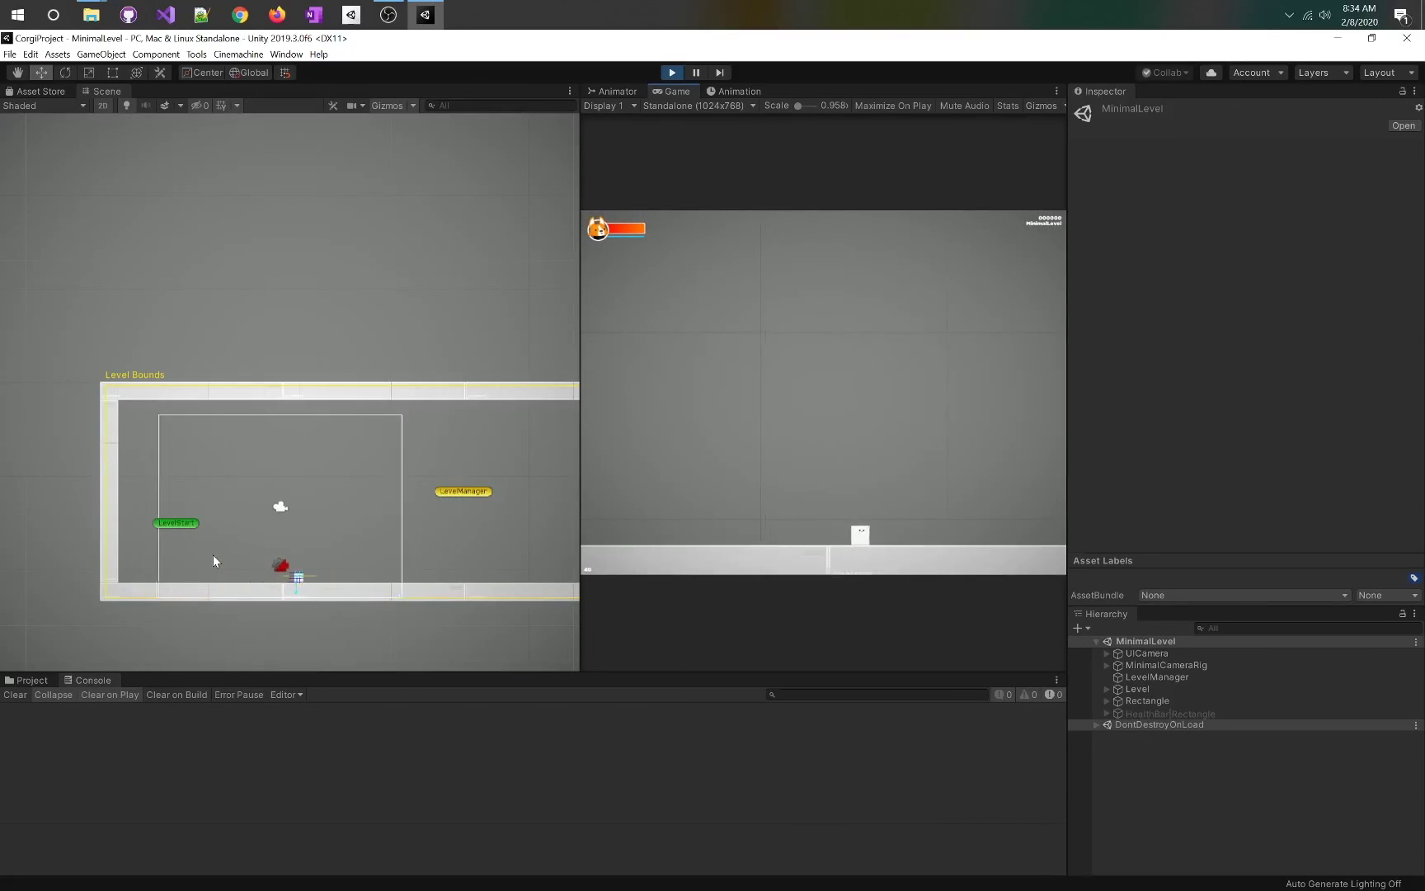
pyautogui.press('Right')
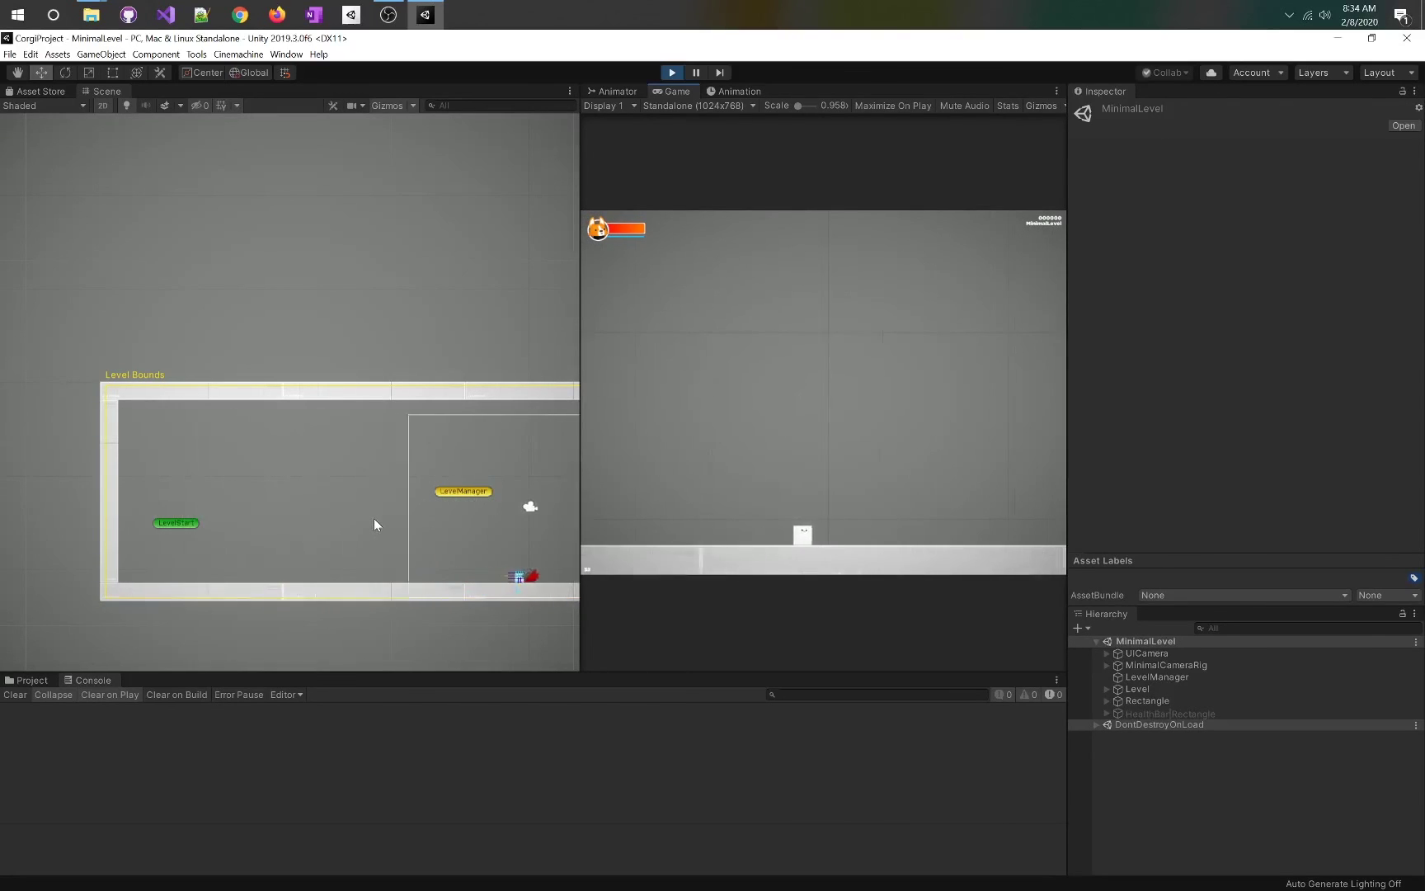
pyautogui.press('Left')
pyautogui.press('space')
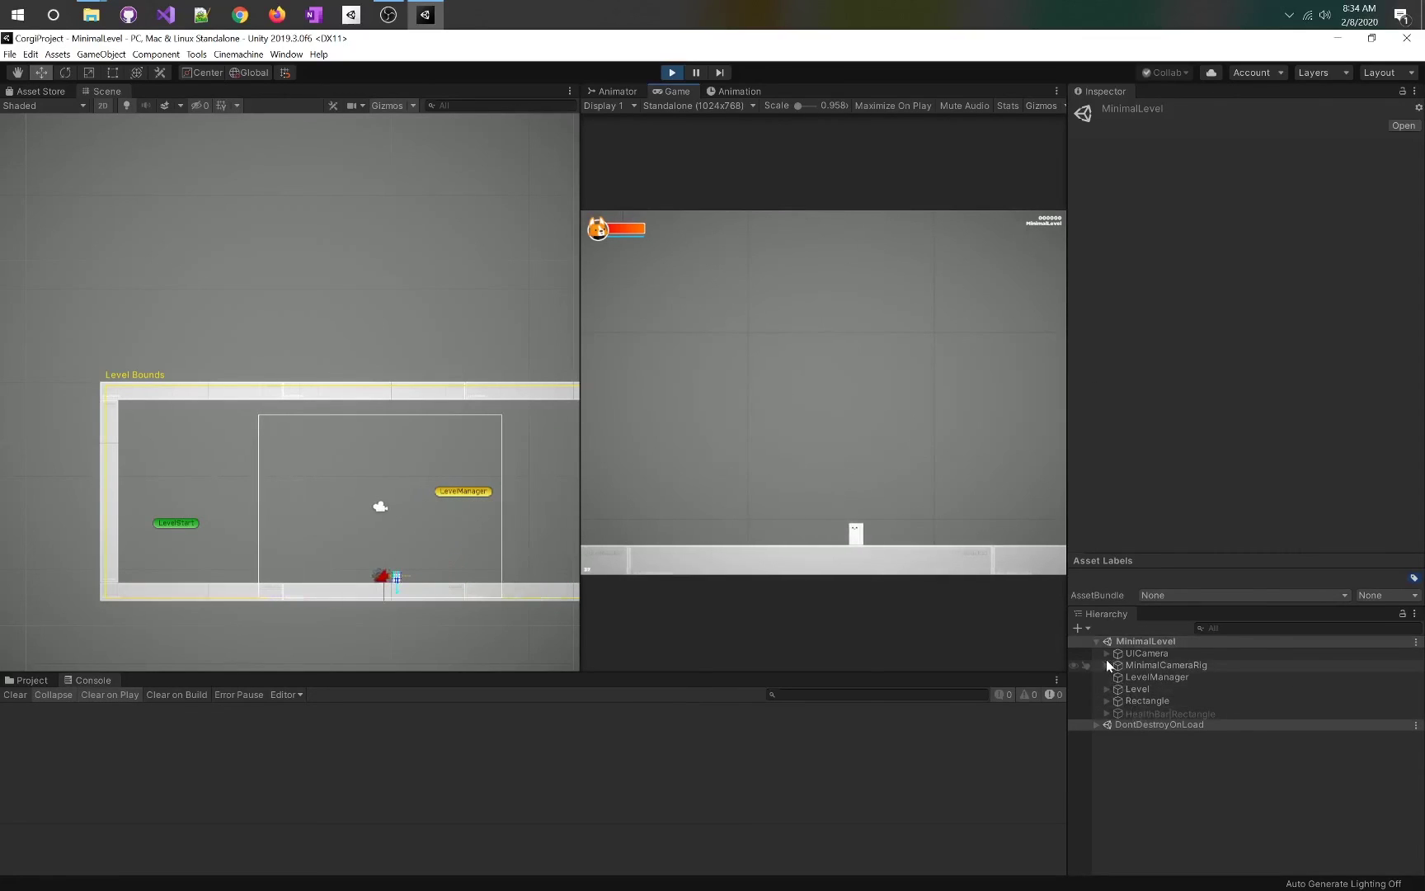
# Select and expand the spawned Rectangle player to view its Sprite Renderer, Animator and Box Collider 2D
pyautogui.click(1129, 700)
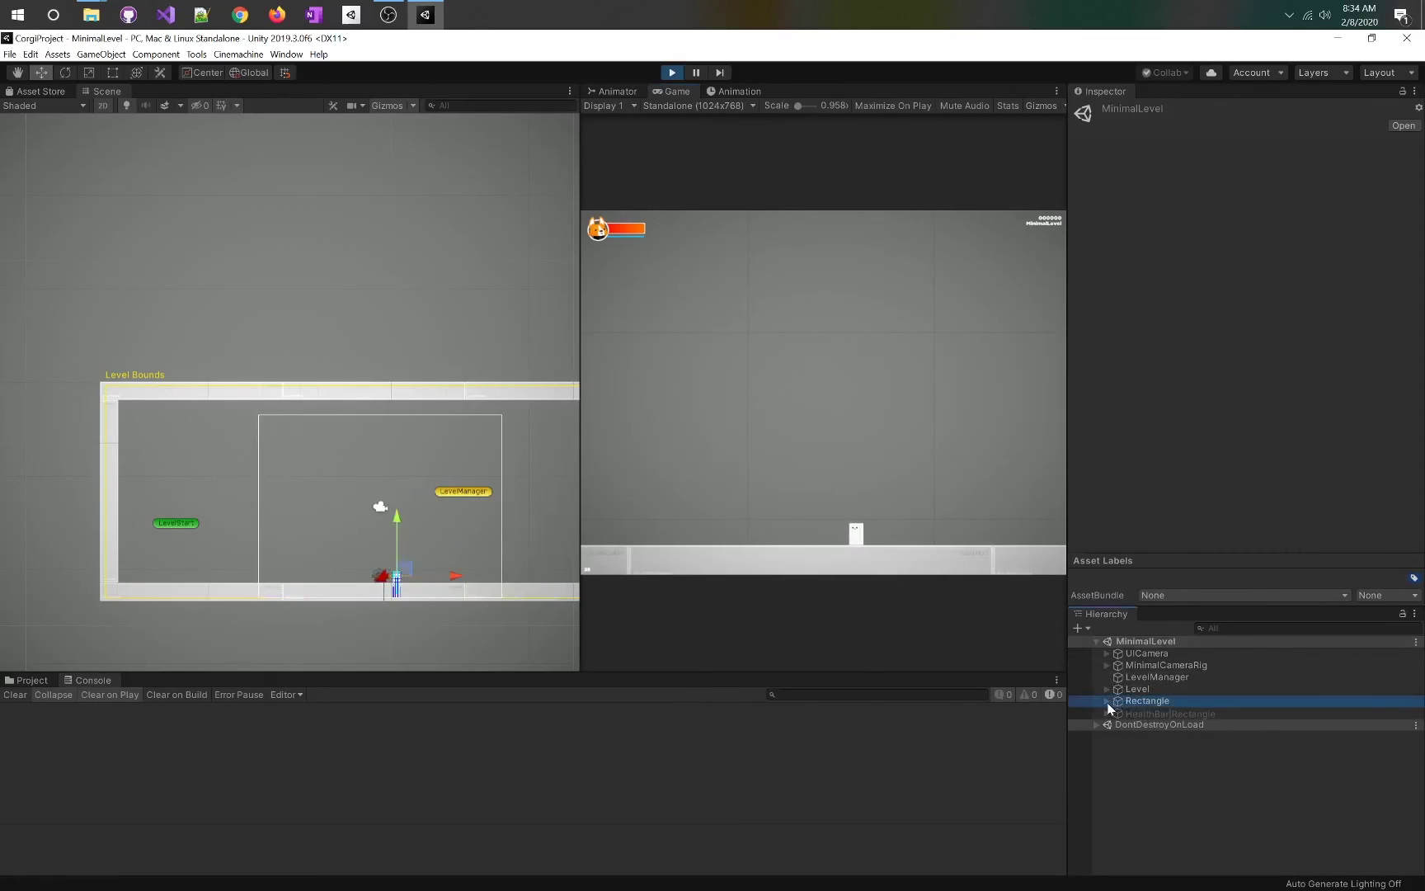
pyautogui.click(1106, 701)
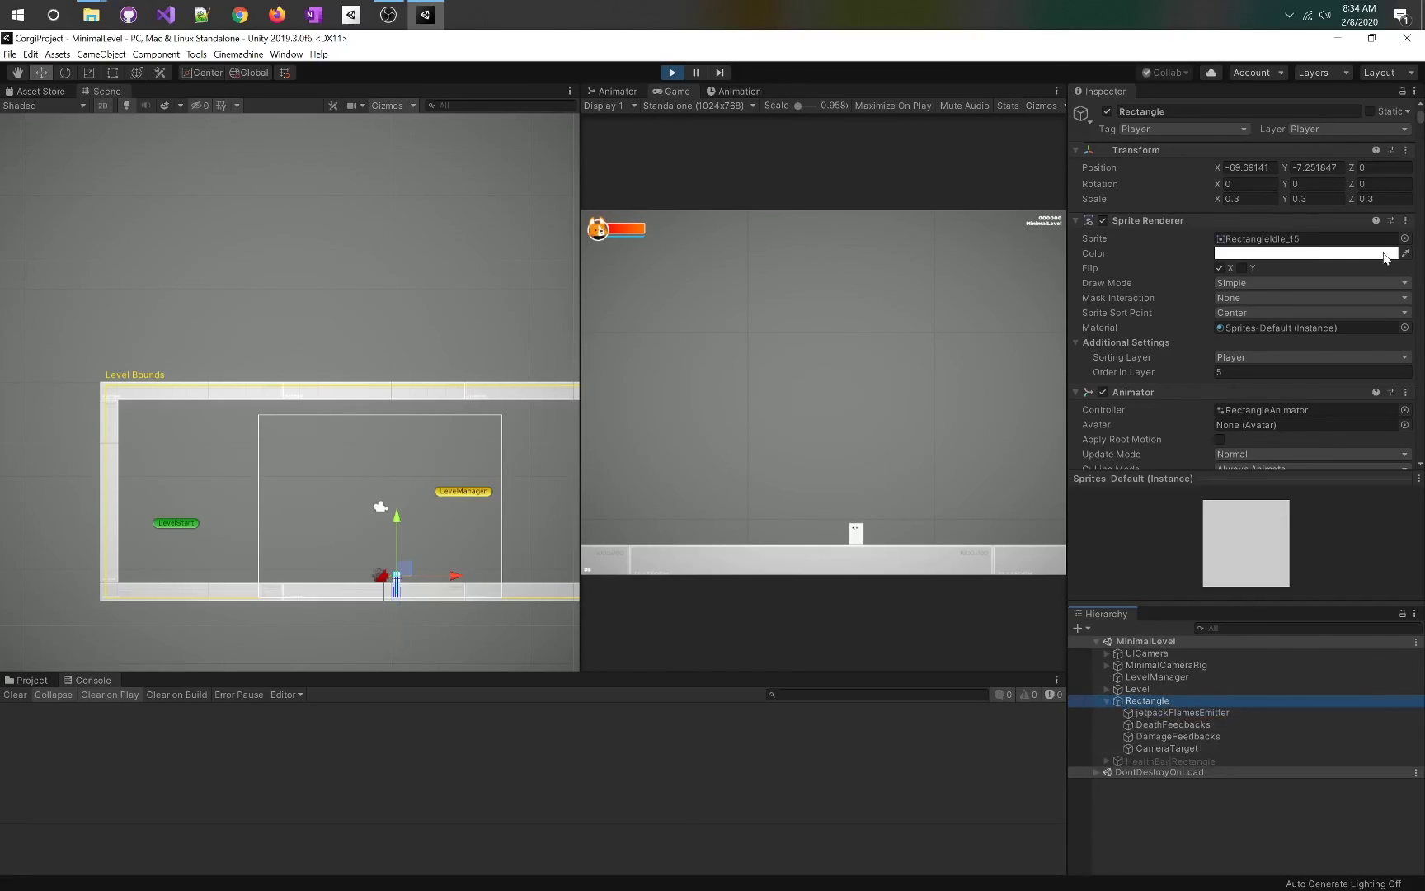
pyautogui.scroll(-4, 1154, 248)
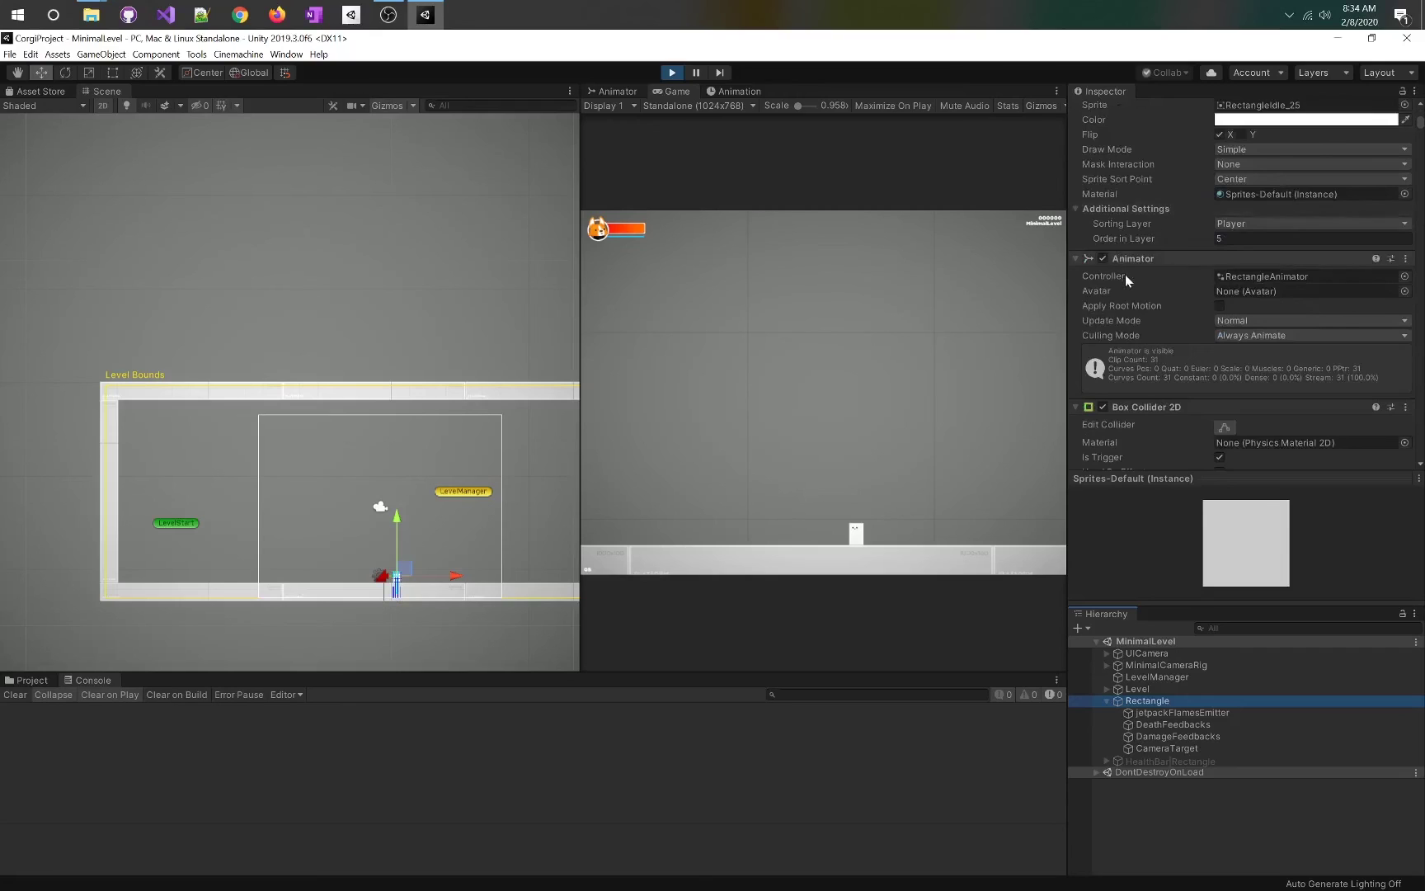
pyautogui.scroll(4, 1125, 274)
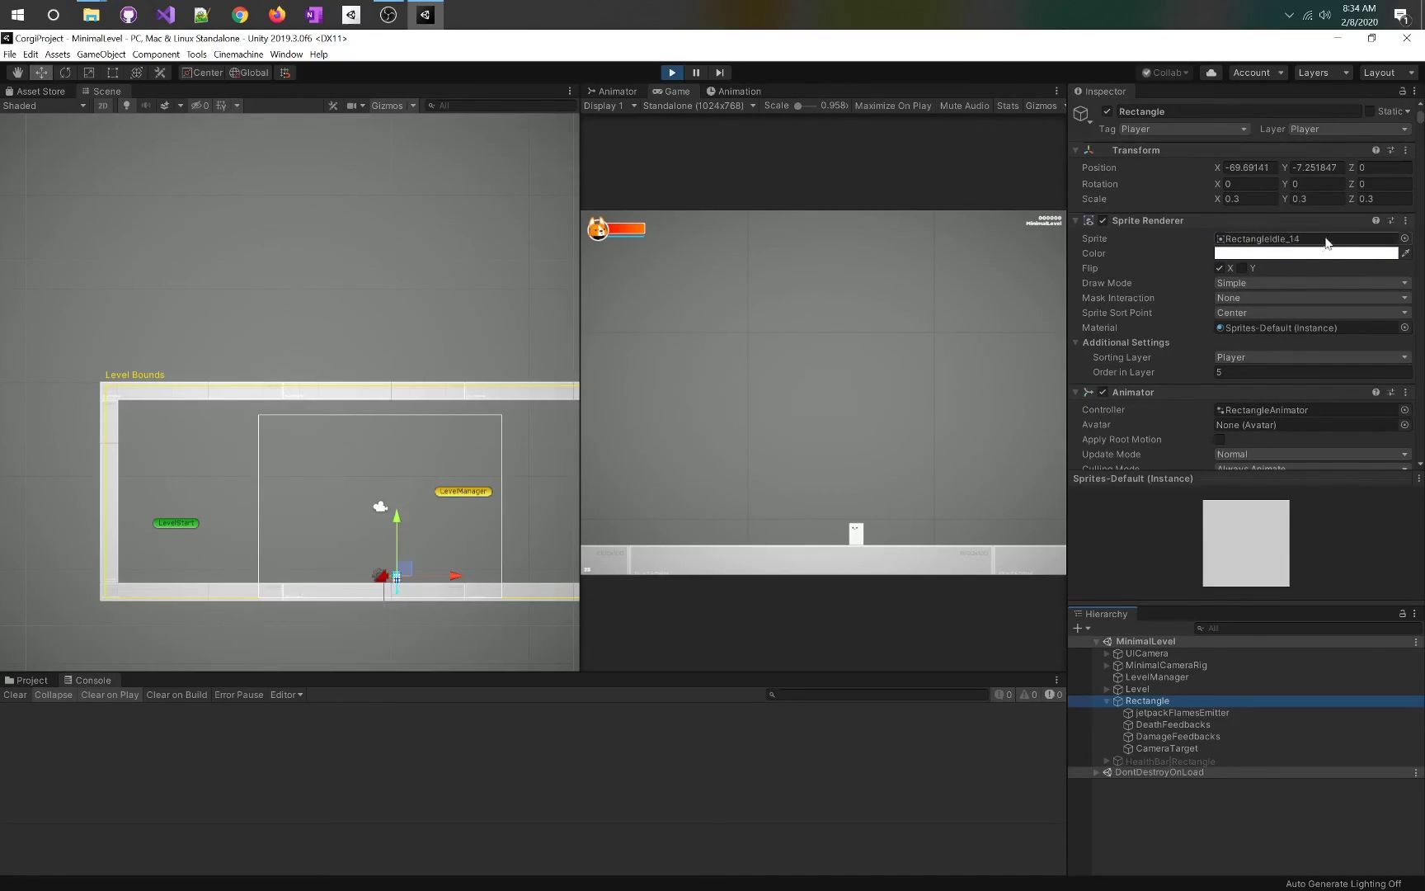
pyautogui.scroll(-4, 1309, 308)
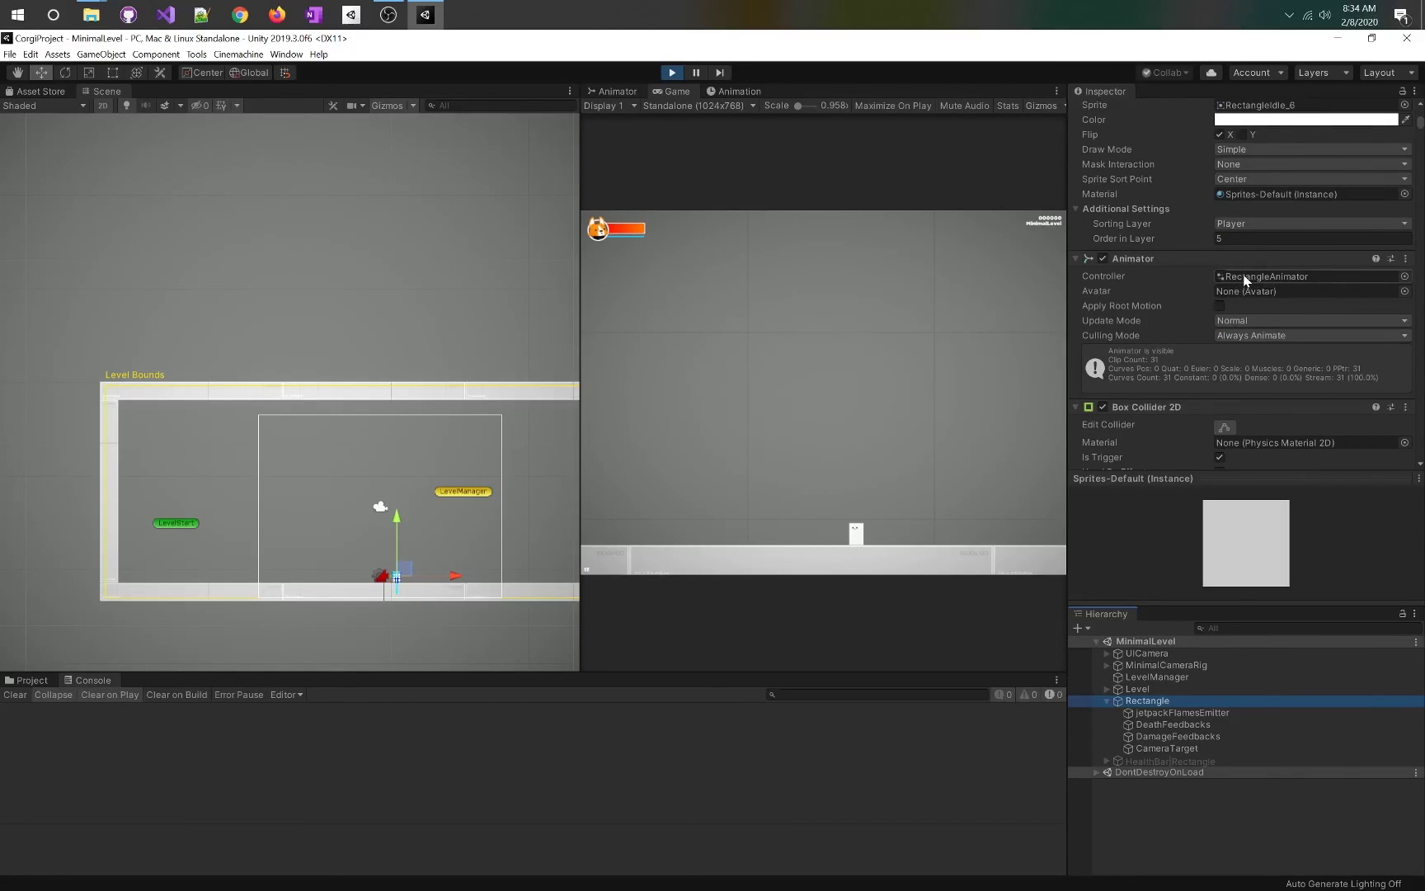
# Open the RectangleAnimator, widen its panel, dock the Game view on the left, and resume play
pyautogui.doubleClick(1248, 277)
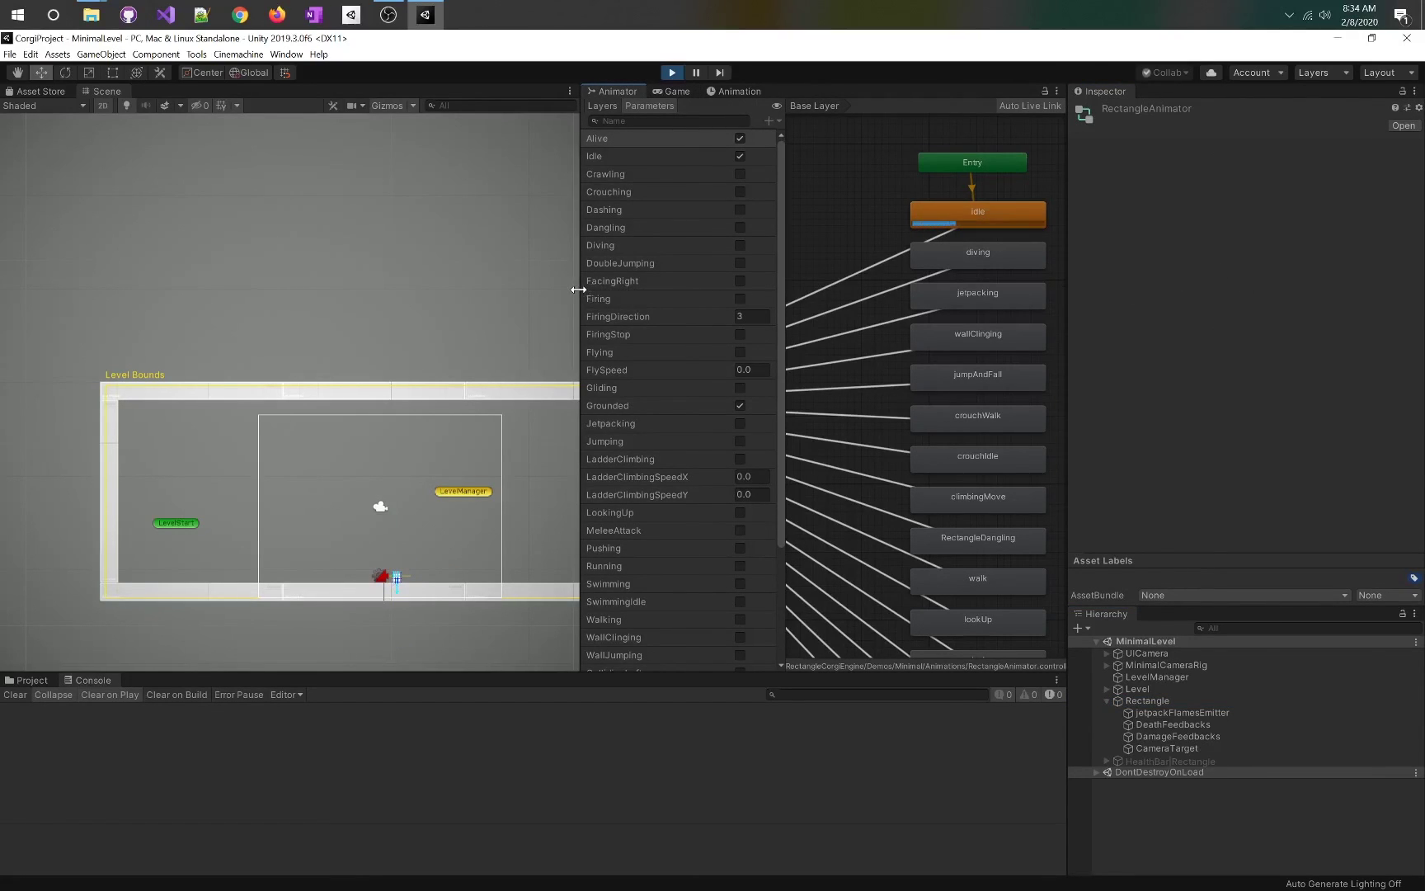
pyautogui.moveTo(579, 290); pyautogui.dragTo(406, 293)
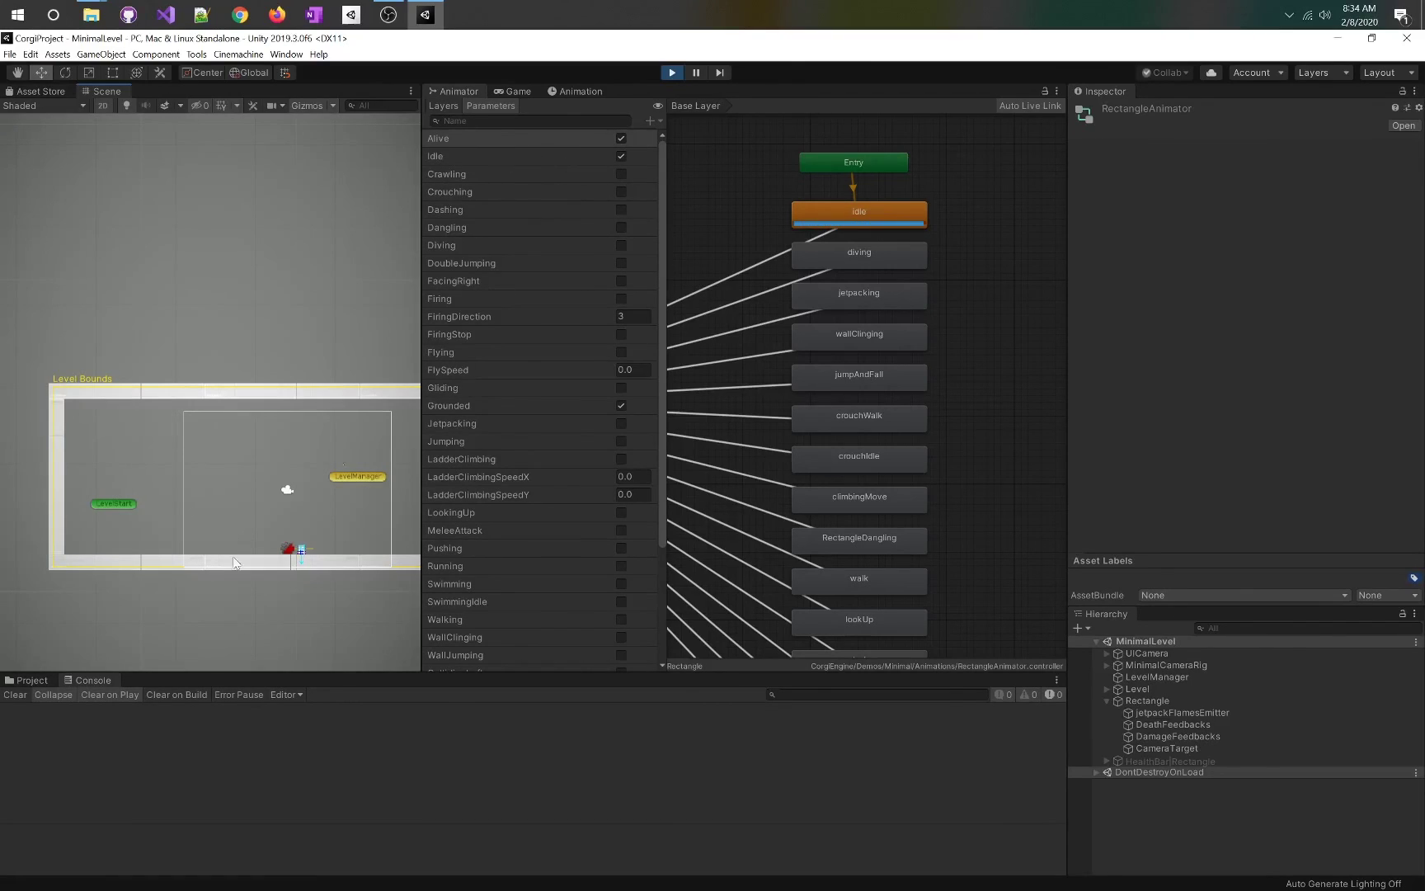
pyautogui.click(210, 342)
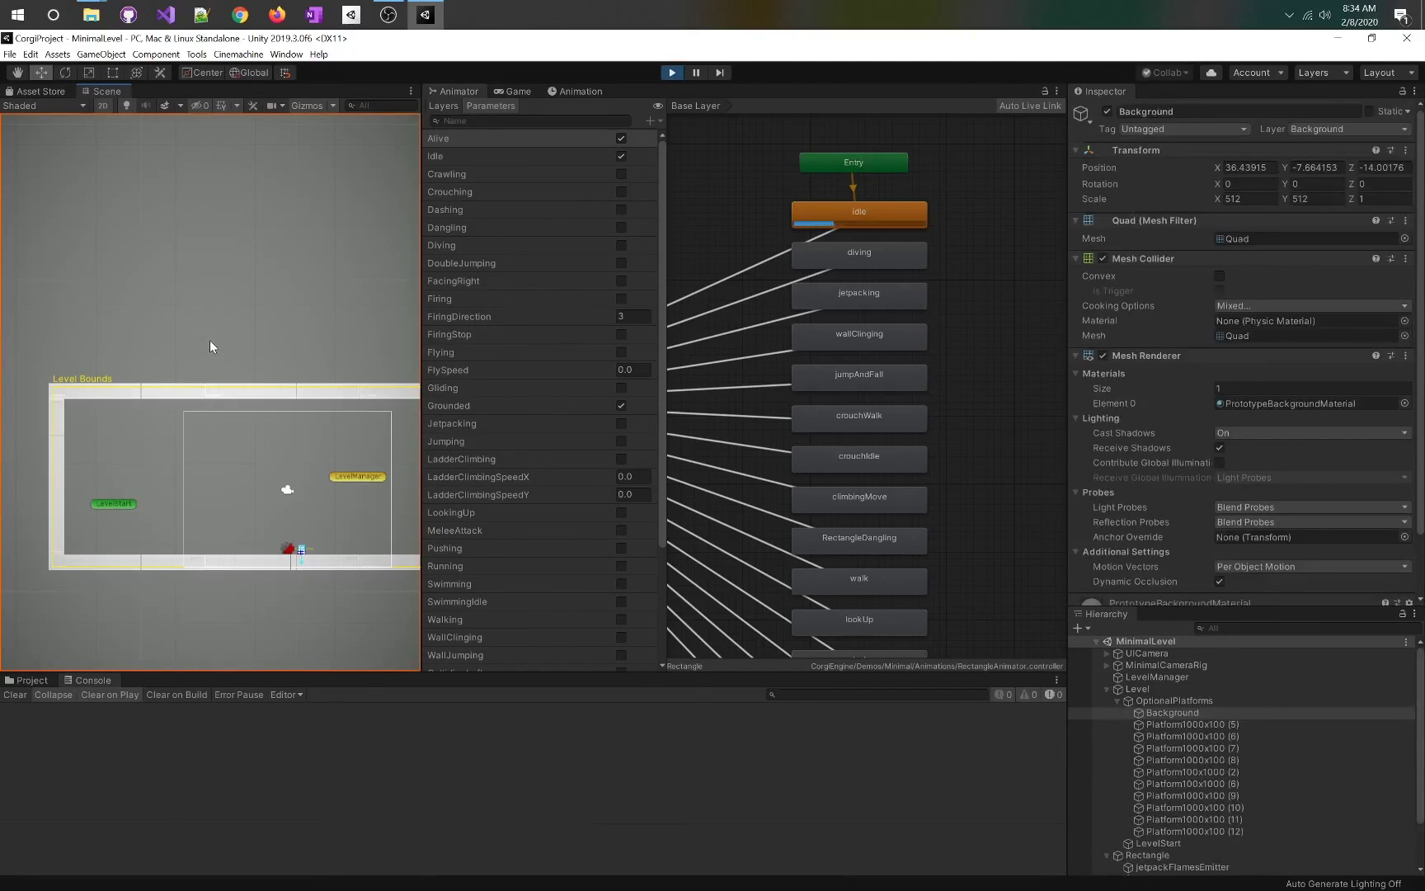
pyautogui.moveTo(518, 91); pyautogui.dragTo(173, 91)
pyautogui.press('Escape')
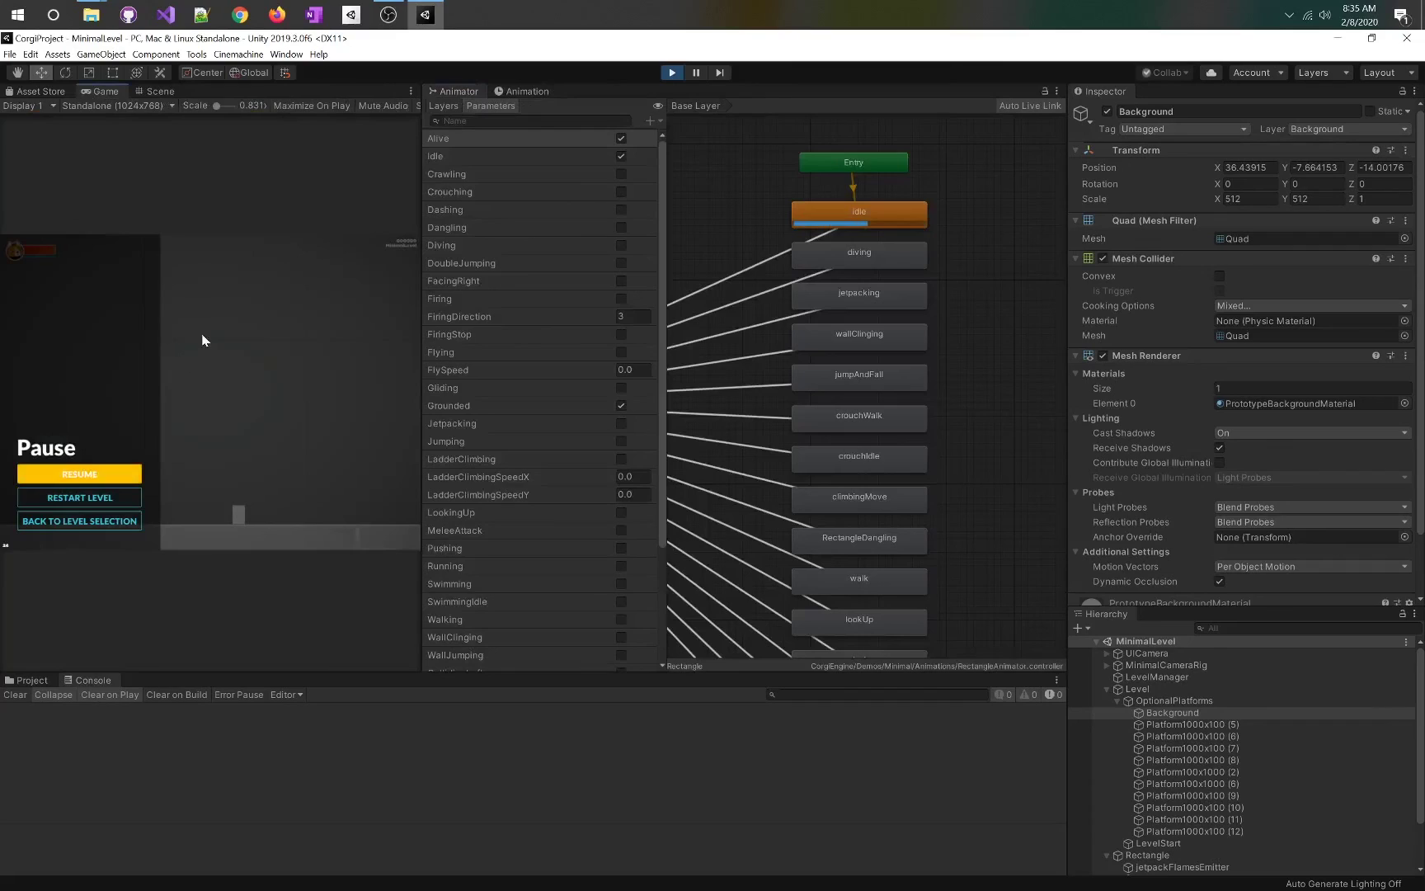
pyautogui.click(120, 478)
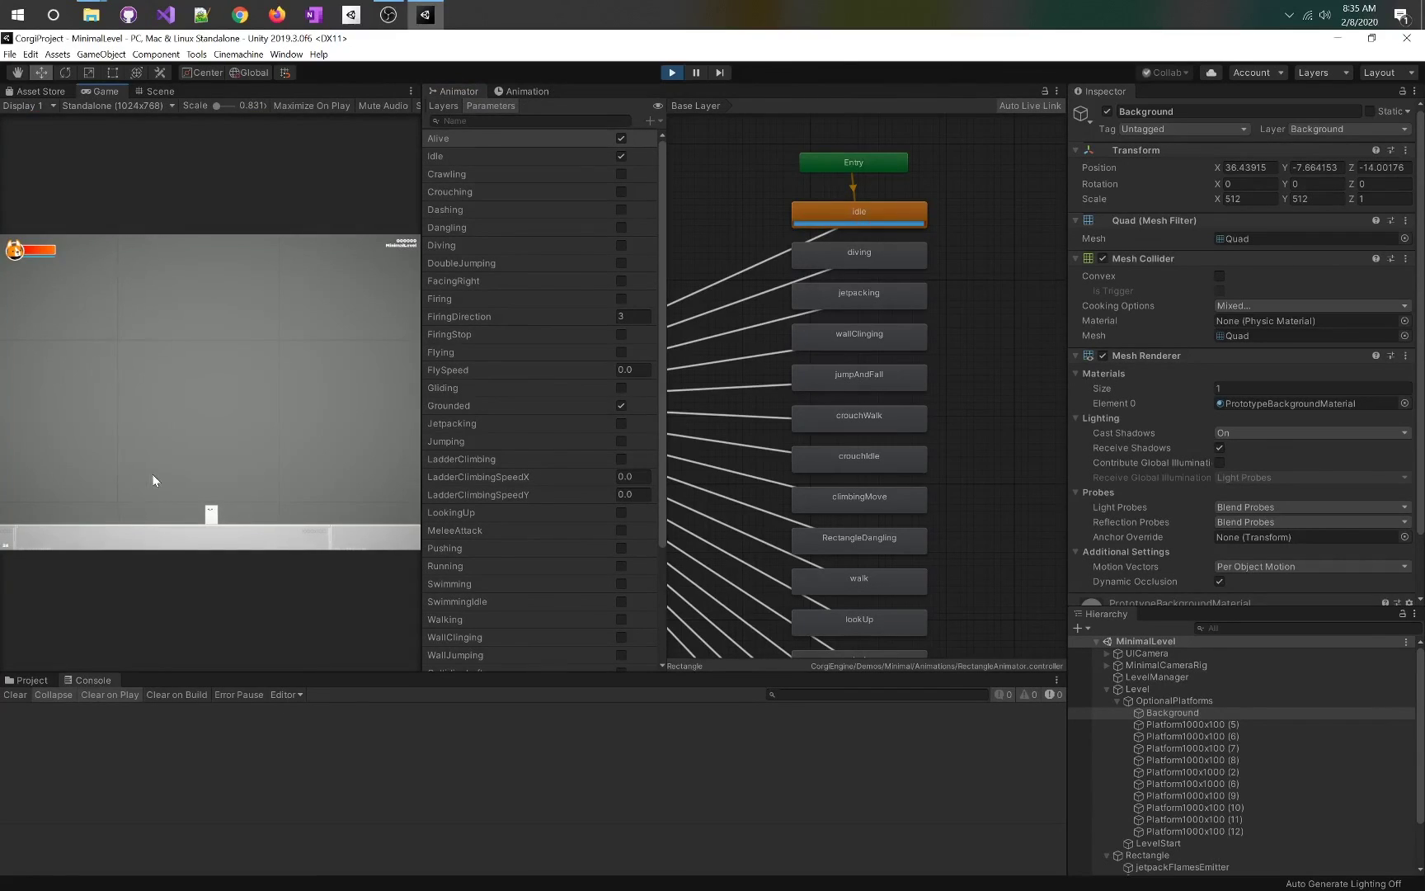
# Make the character jump and look up while watching the Animator's Idle state
pyautogui.press('space')
pyautogui.press('space')
pyautogui.press('Up')
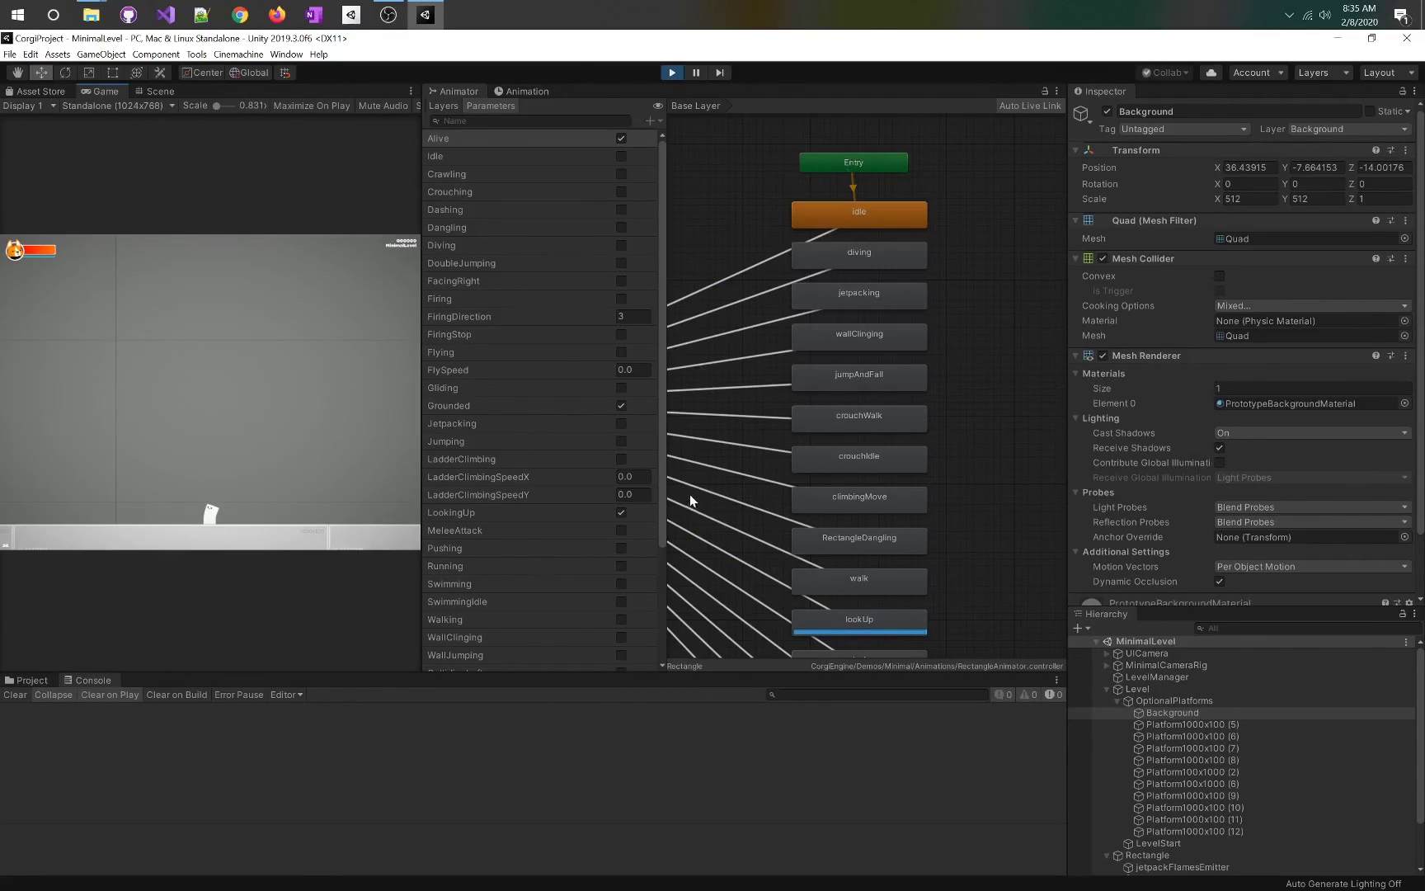
pyautogui.click(890, 210)
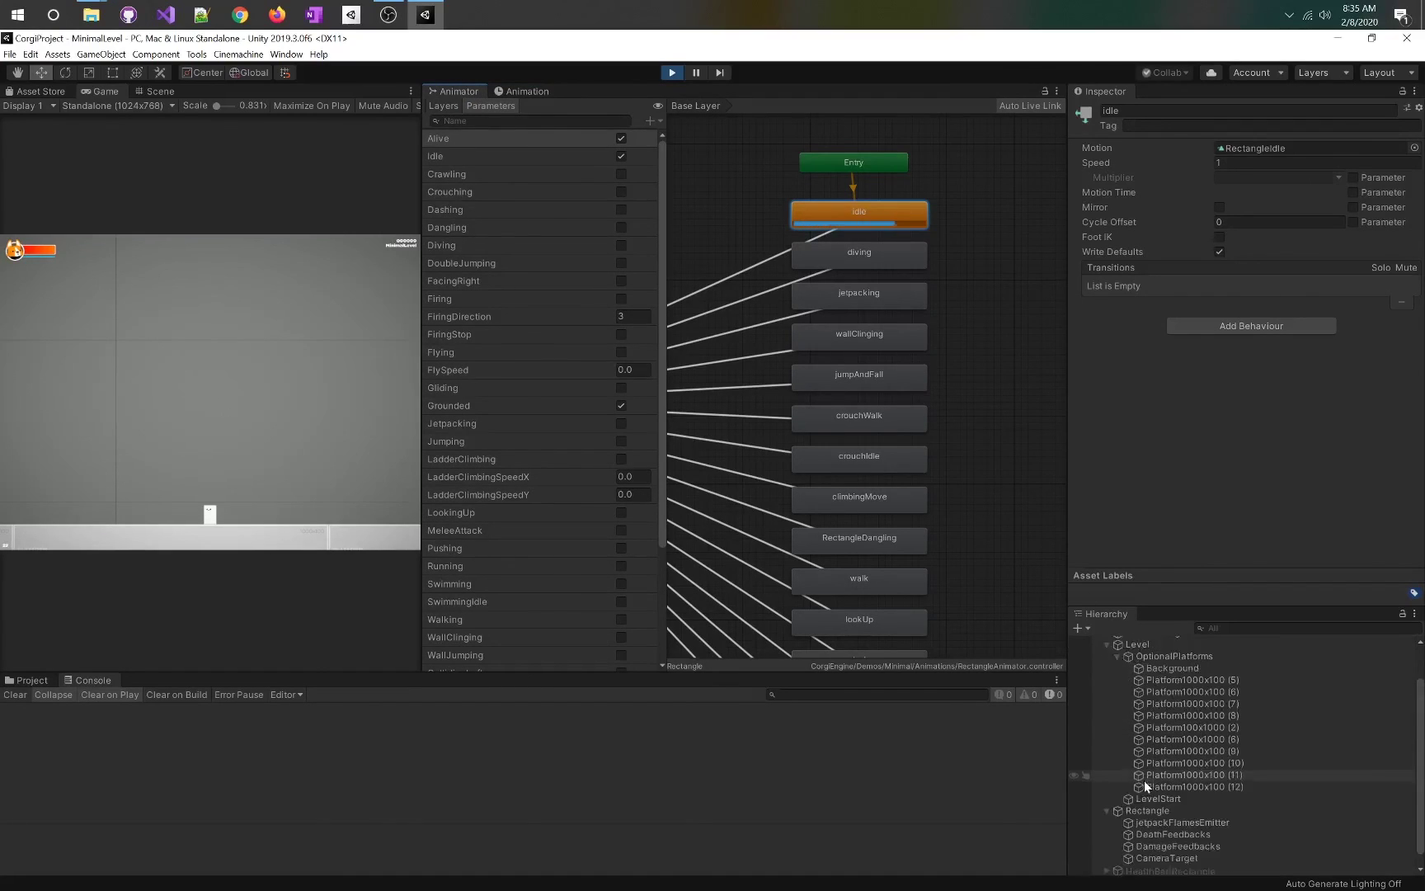
pyautogui.scroll(-3, 1143, 780)
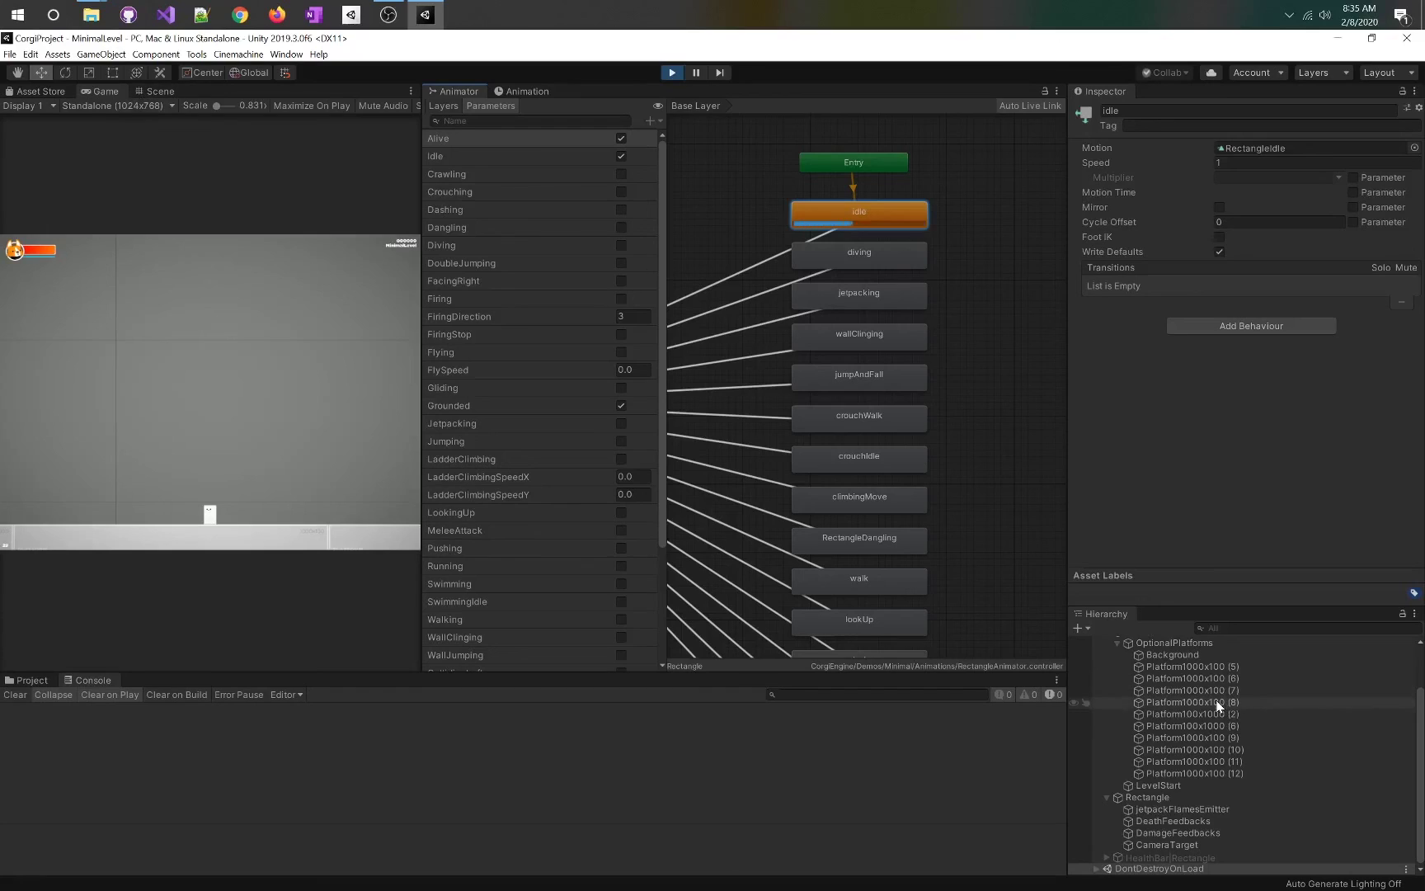
pyautogui.scroll(3, 1215, 699)
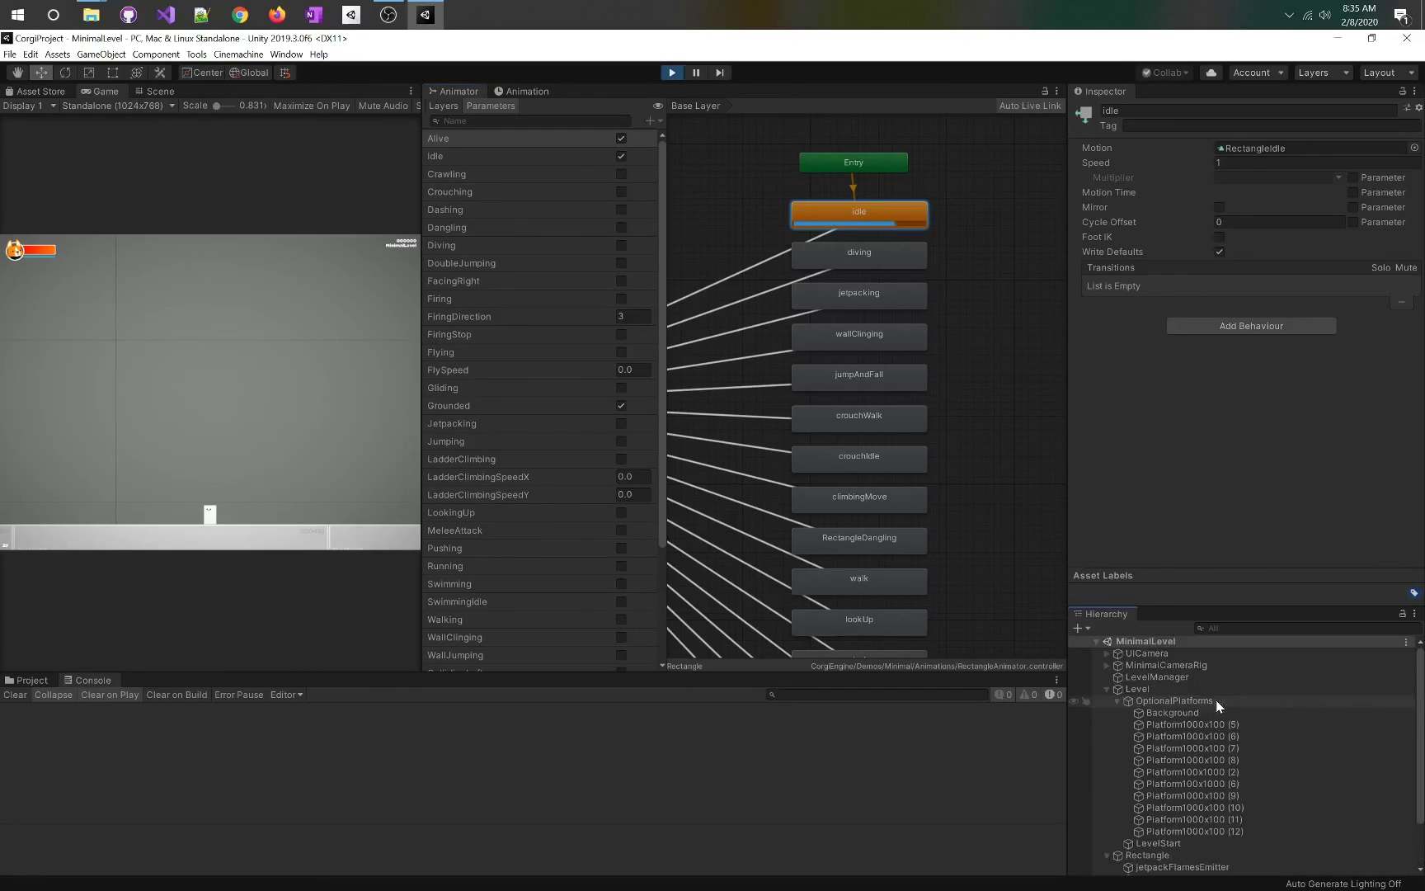
pyautogui.click(1117, 700)
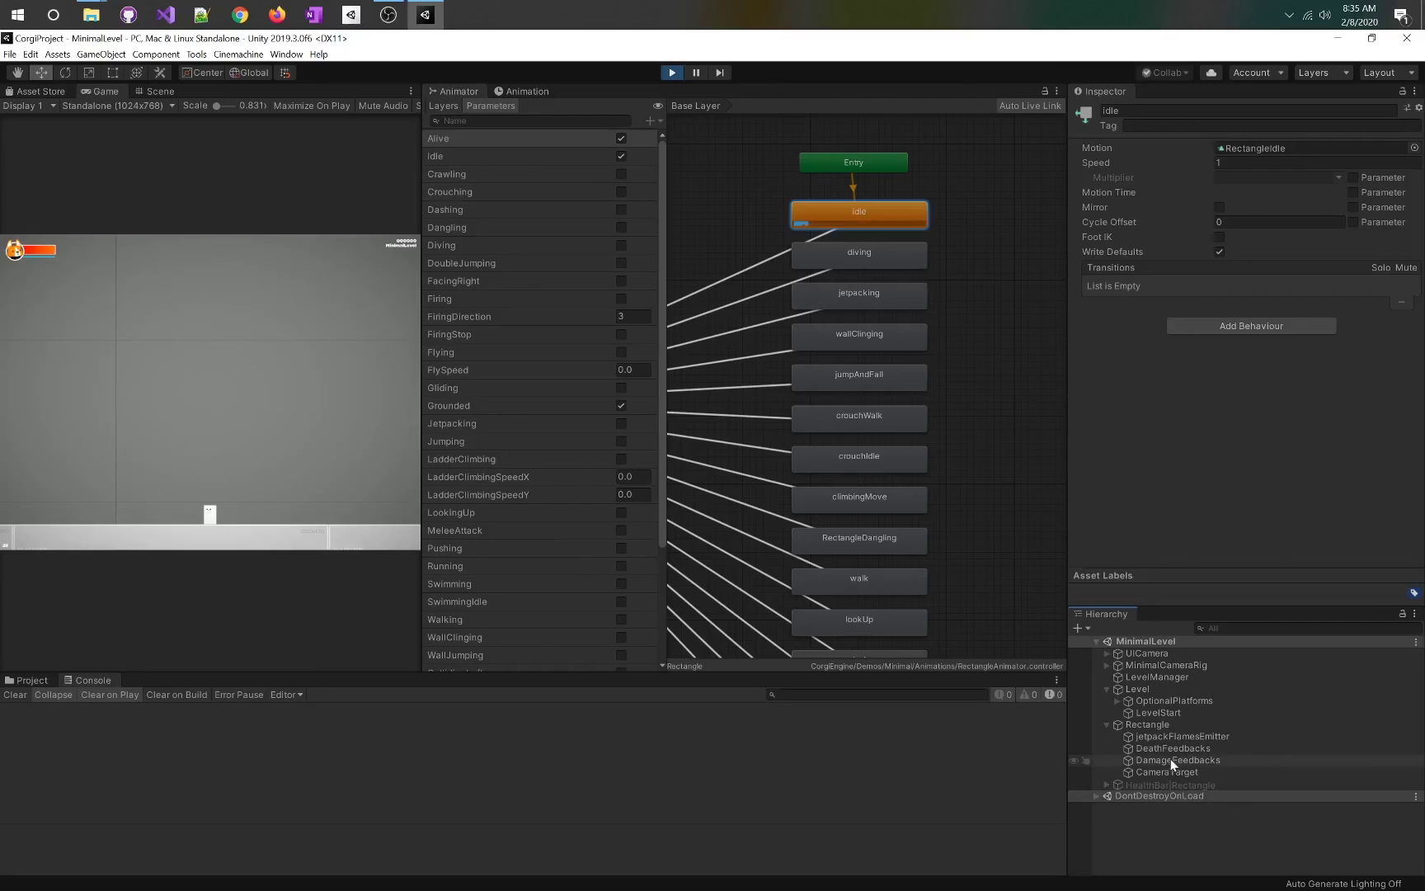
# Select Rectangle and scroll its Inspector down to the Character Dangling and Character Jump abilities
pyautogui.click(1154, 725)
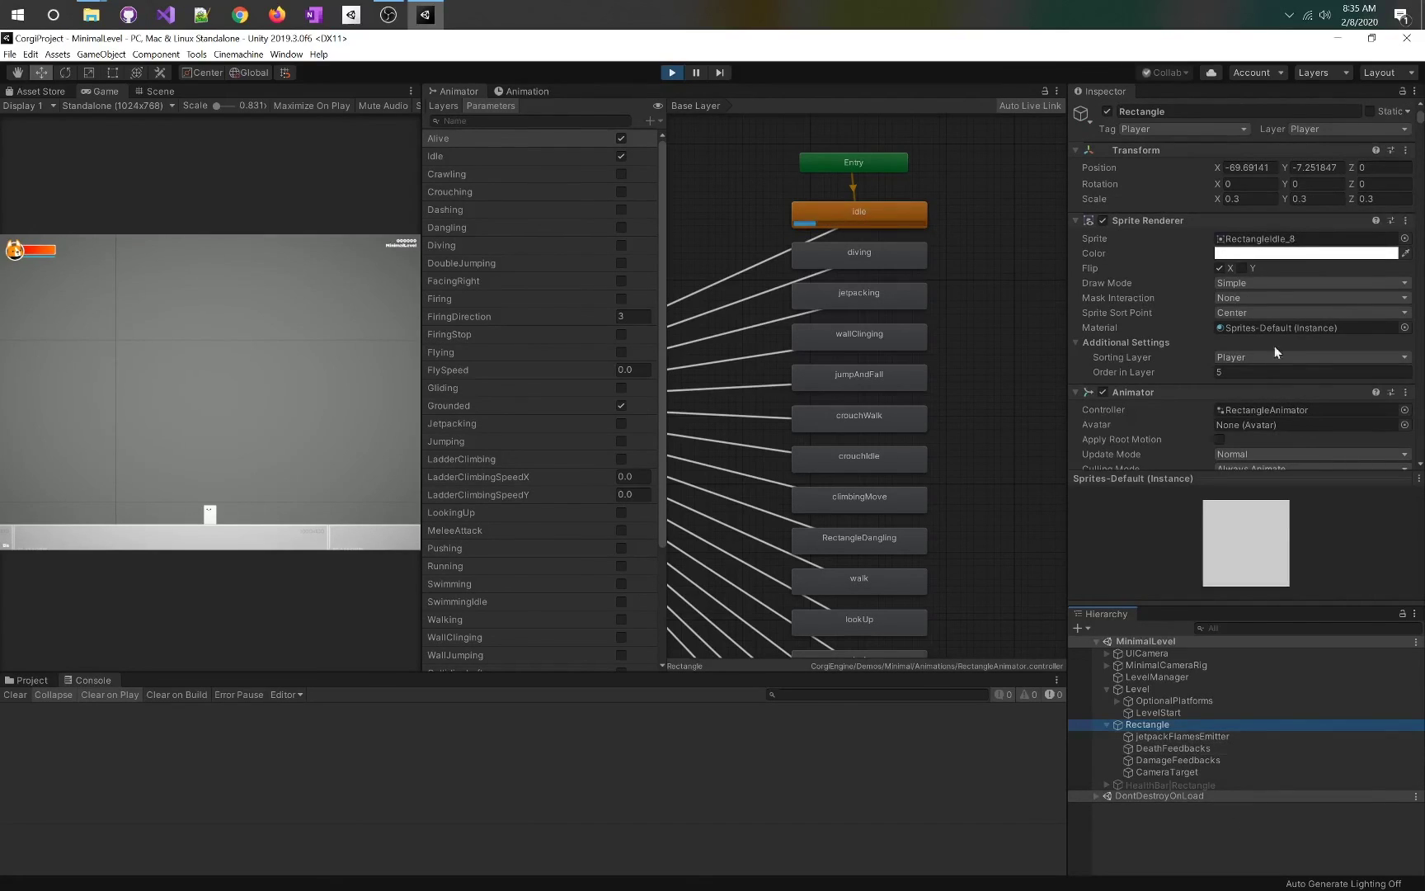
pyautogui.scroll(-10, 1193, 429)
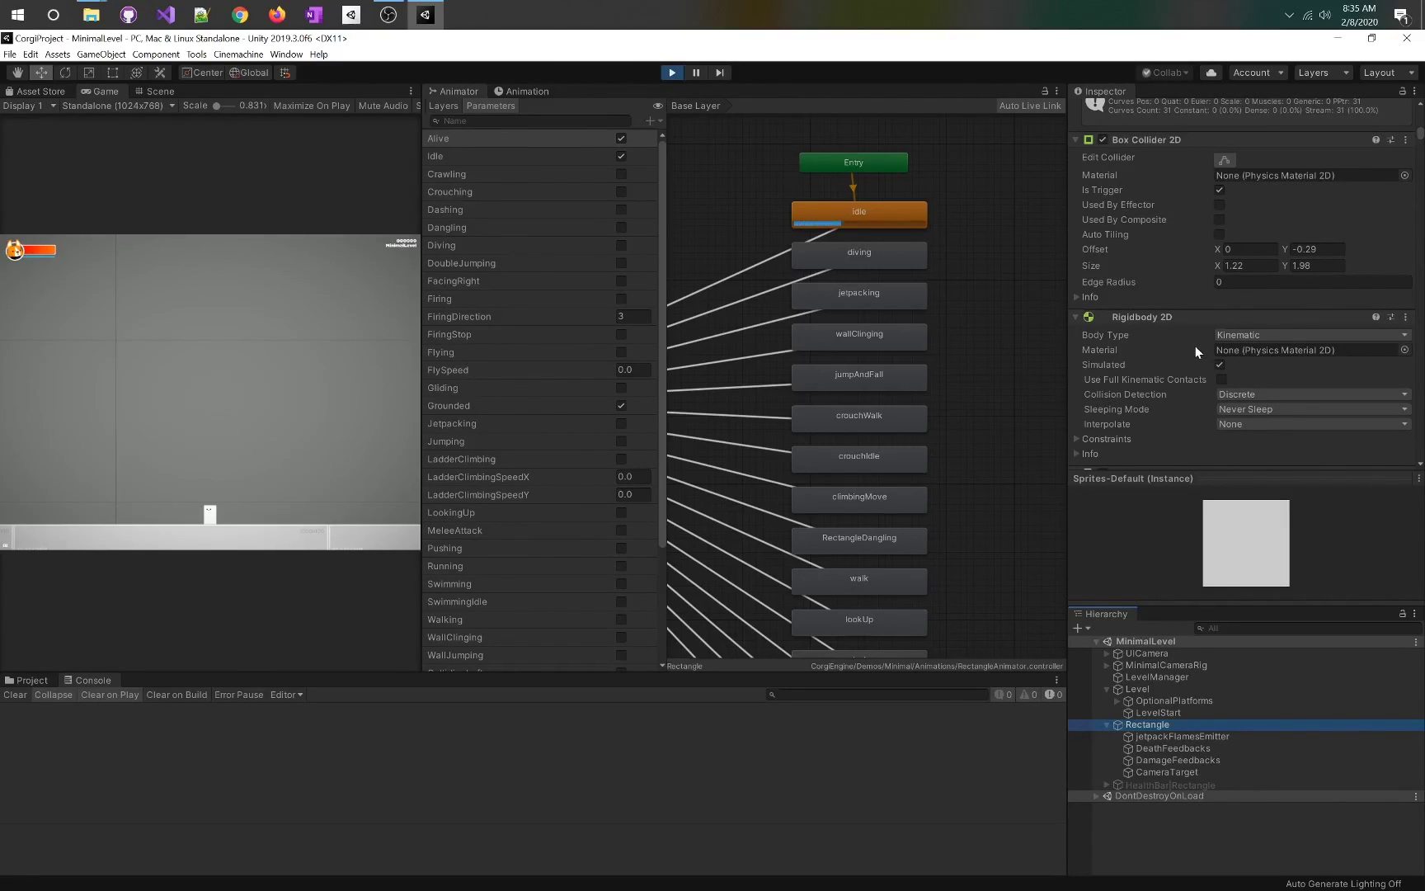
pyautogui.scroll(-5, 1195, 345)
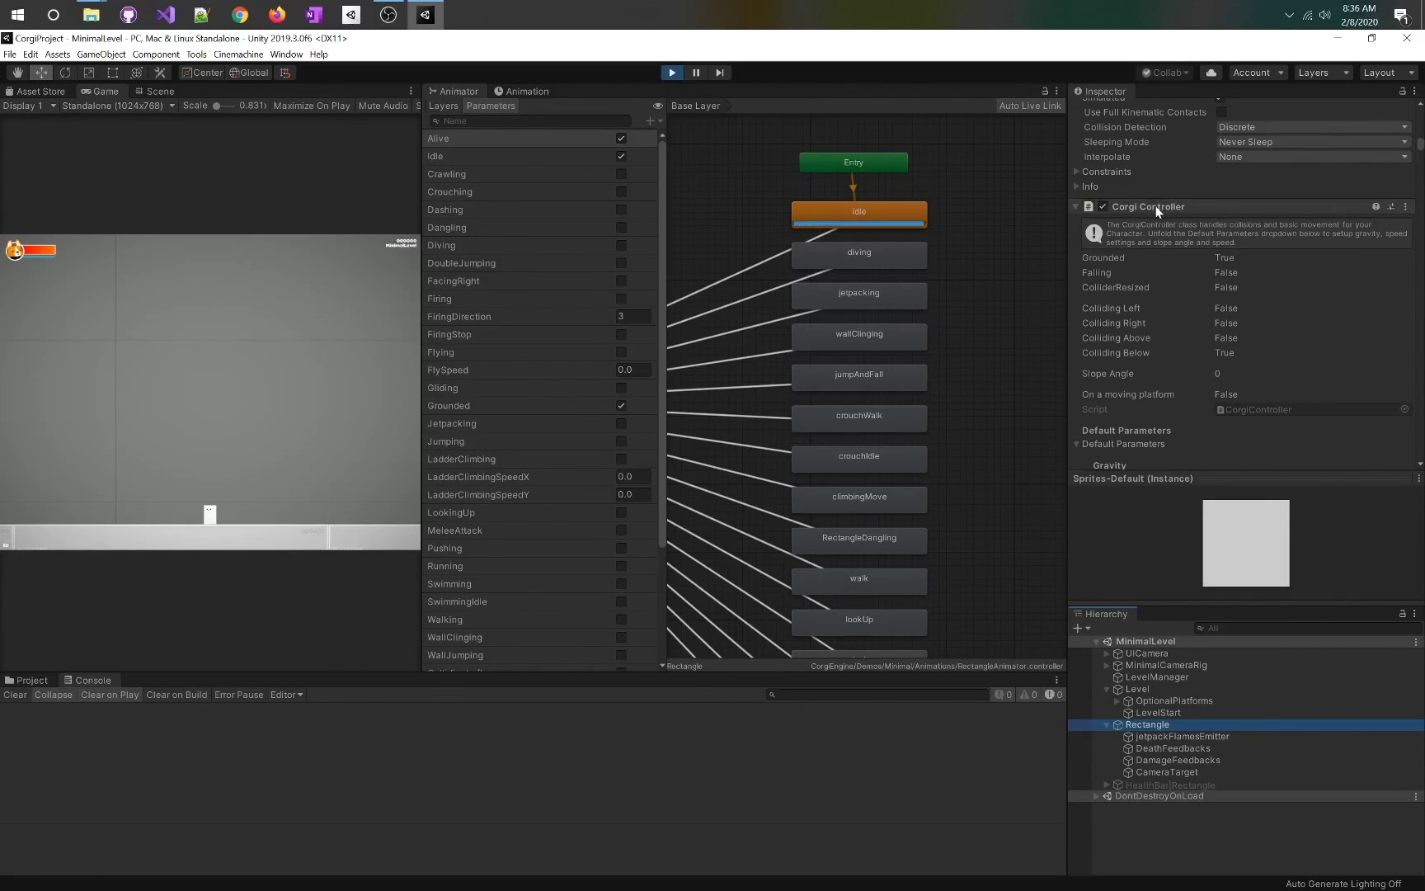
pyautogui.scroll(-10, 1155, 205)
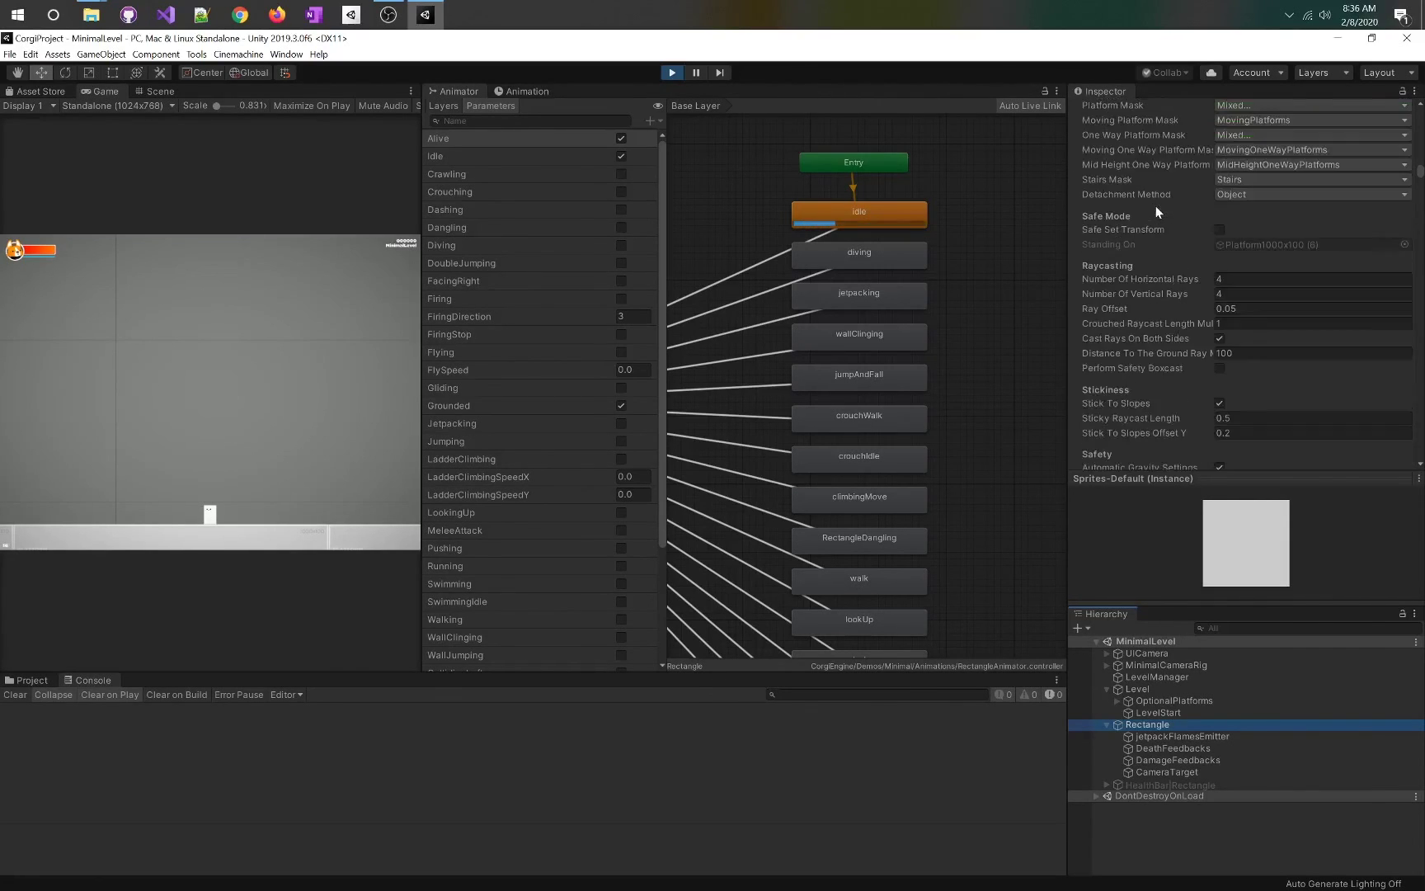
pyautogui.scroll(-6, 1178, 260)
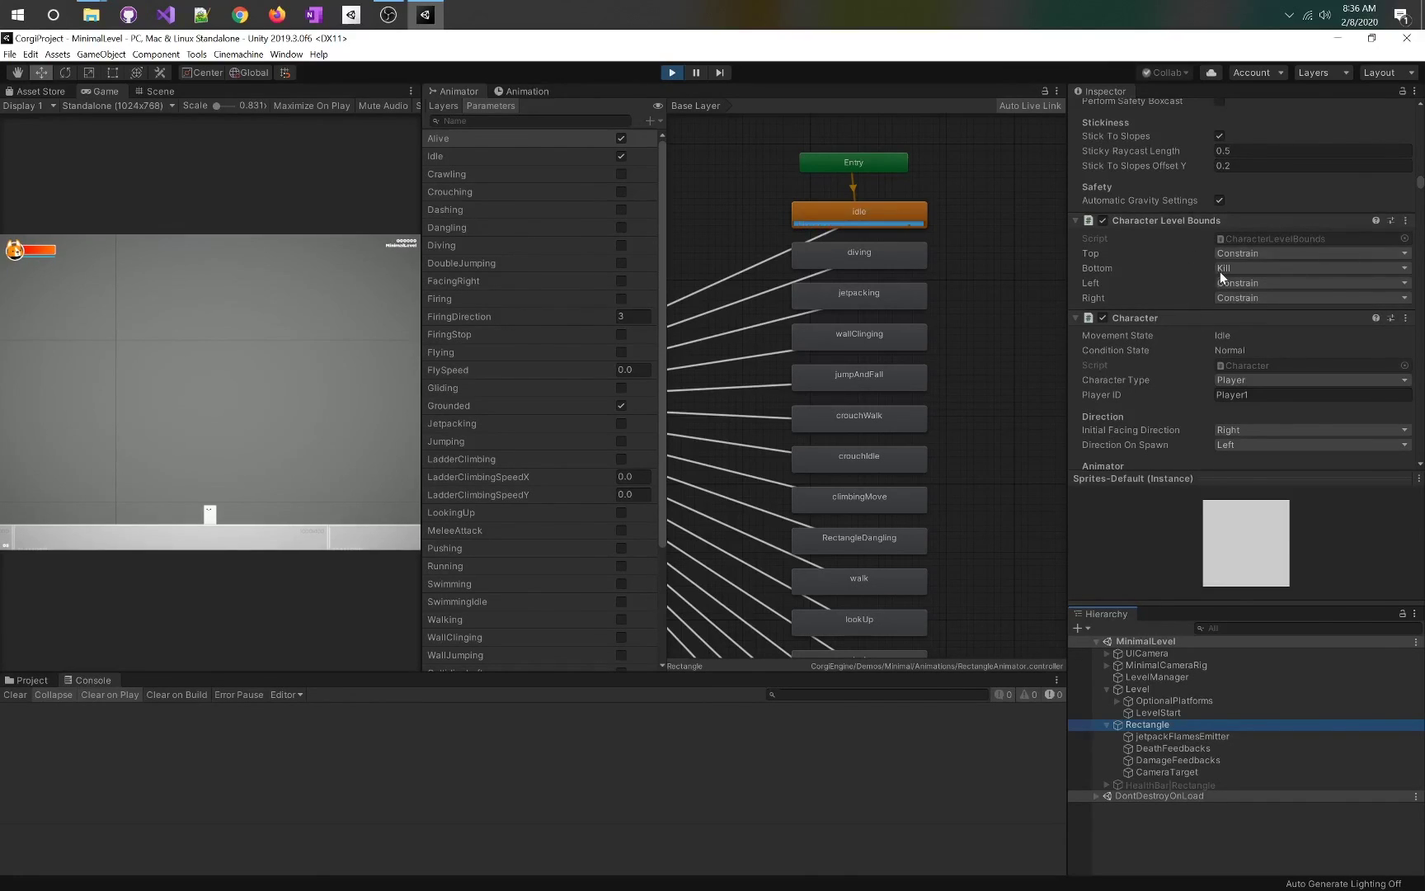
pyautogui.scroll(-8, 1167, 420)
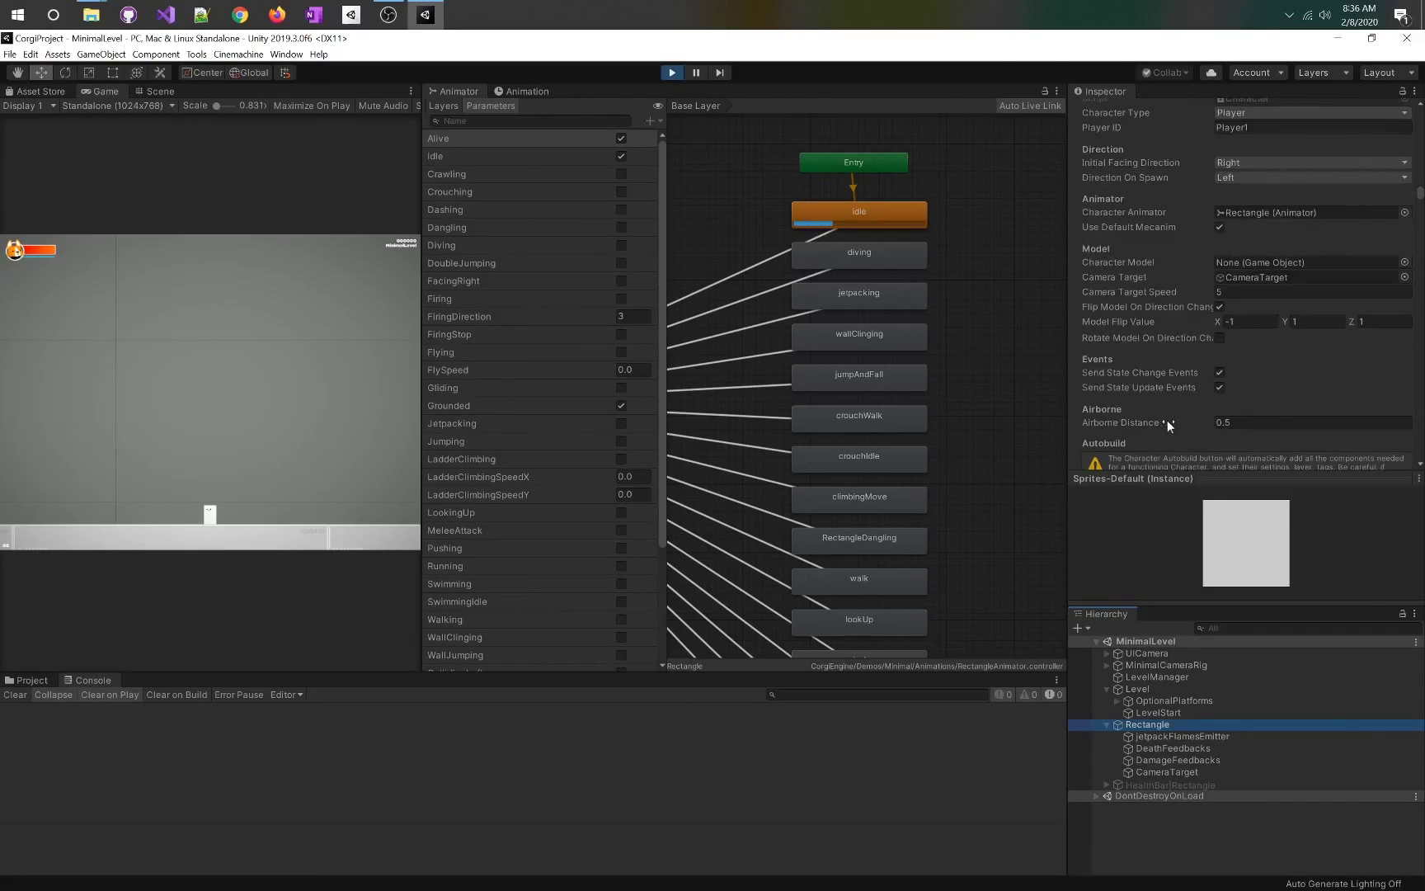
pyautogui.scroll(-6, 1167, 419)
pyautogui.scroll(-3, 1140, 292)
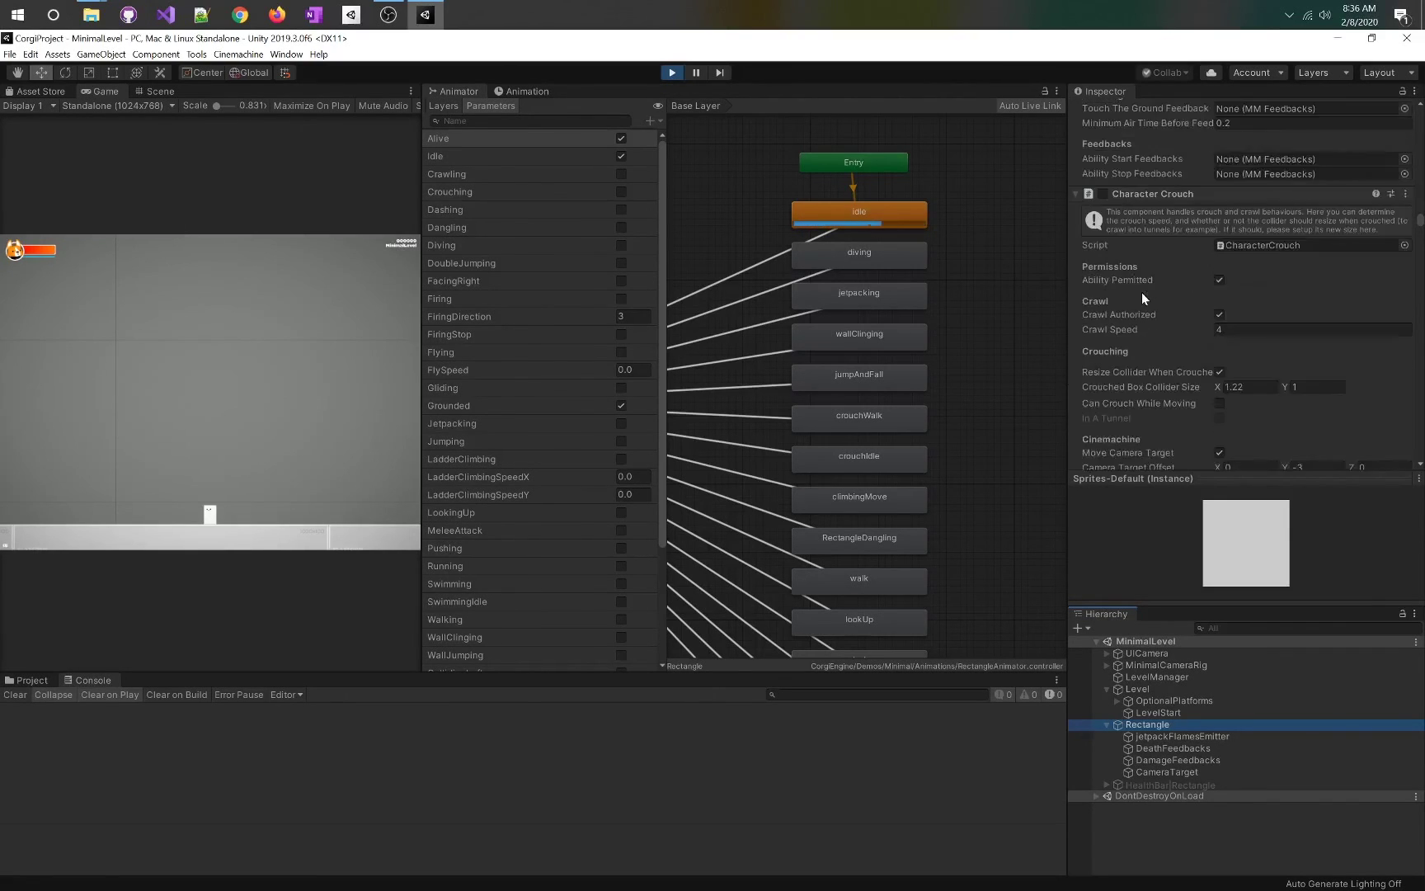
pyautogui.scroll(-3, 1139, 291)
pyautogui.scroll(-3, 1141, 290)
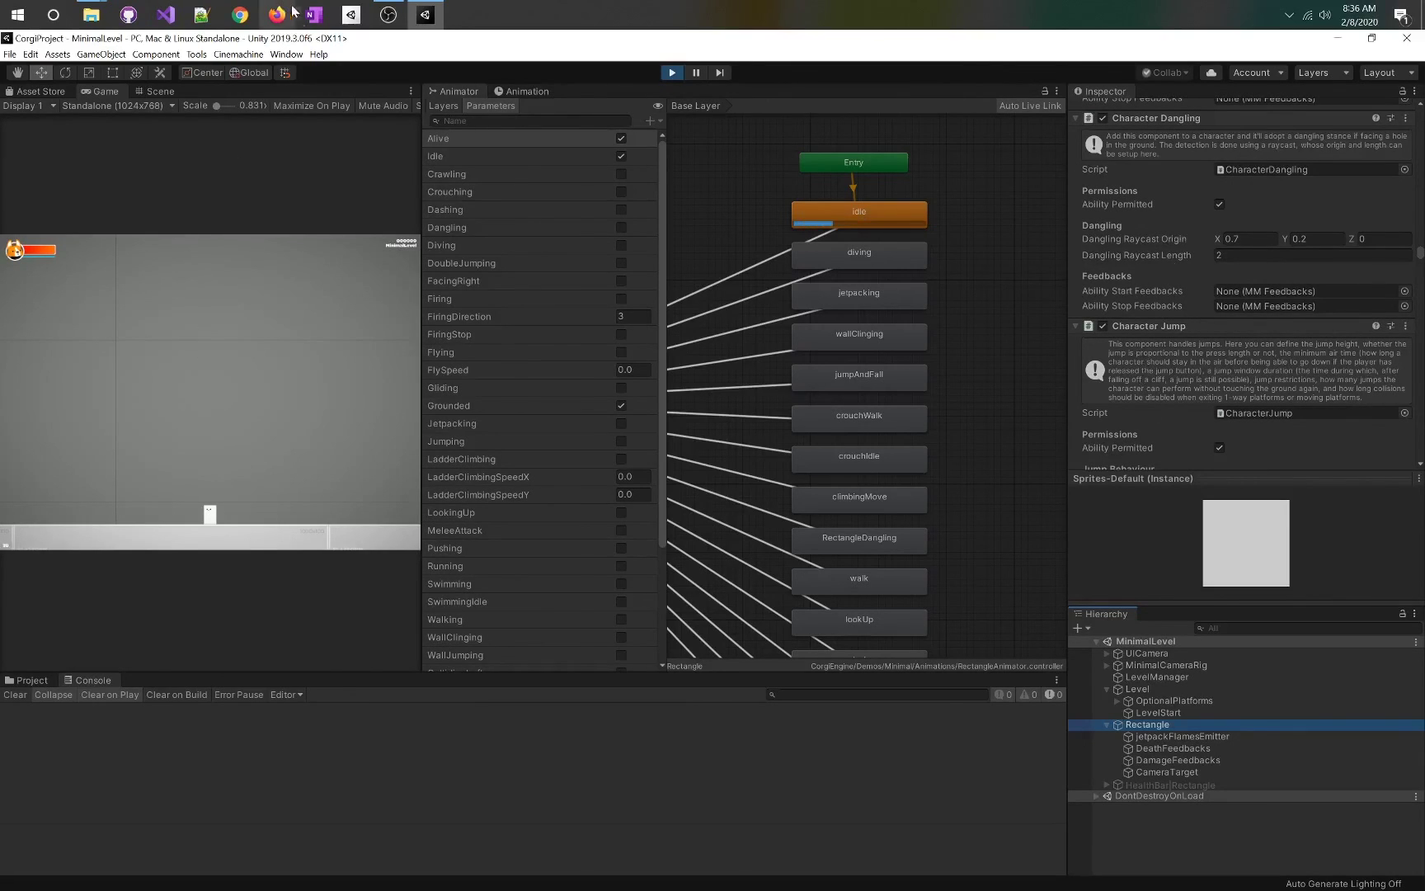
# Stop play mode and return to the Scene view with the Project browser showing
pyautogui.click(672, 73)
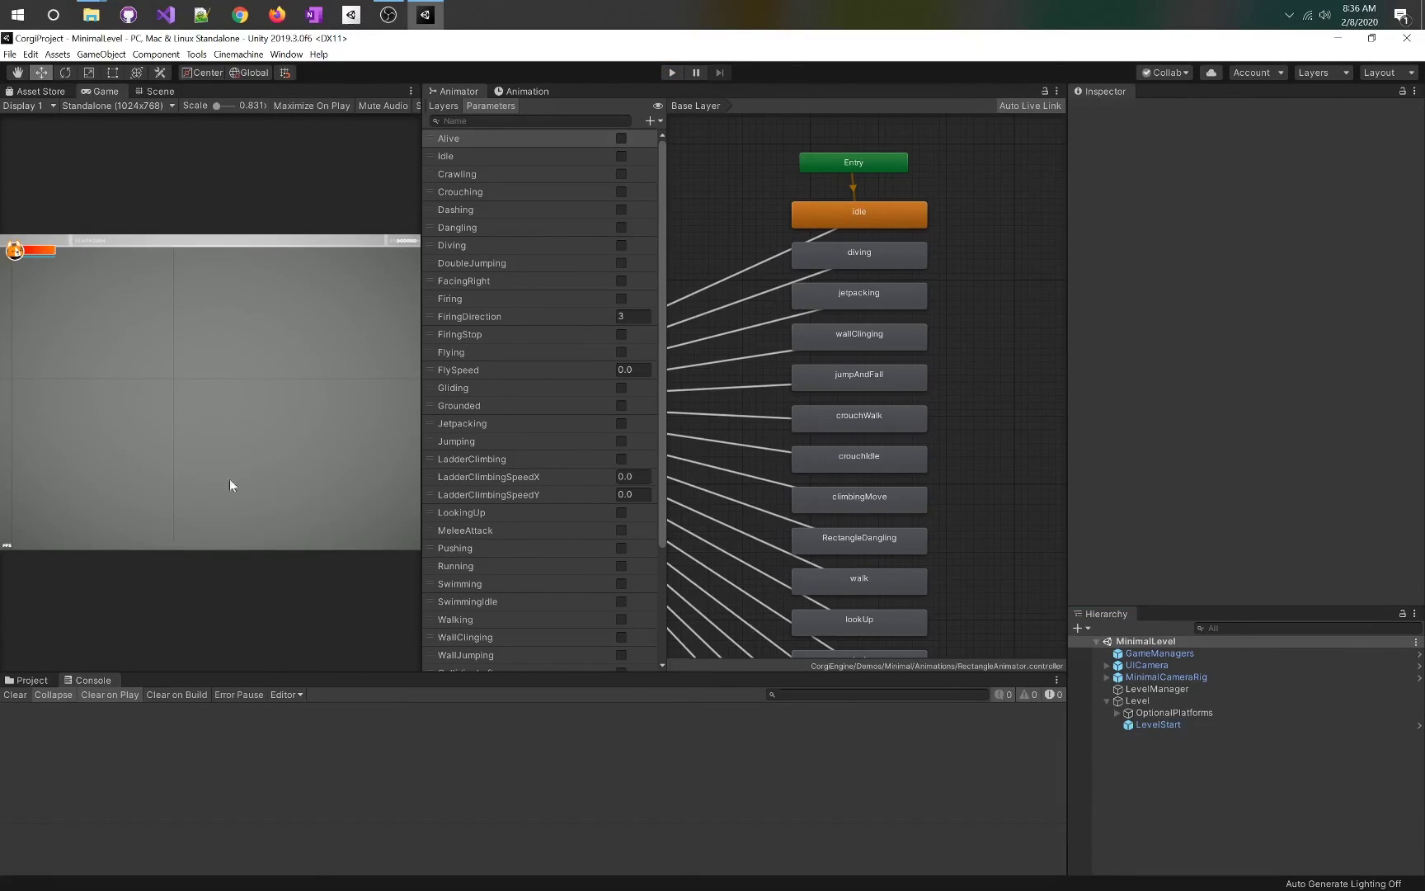
pyautogui.click(147, 91)
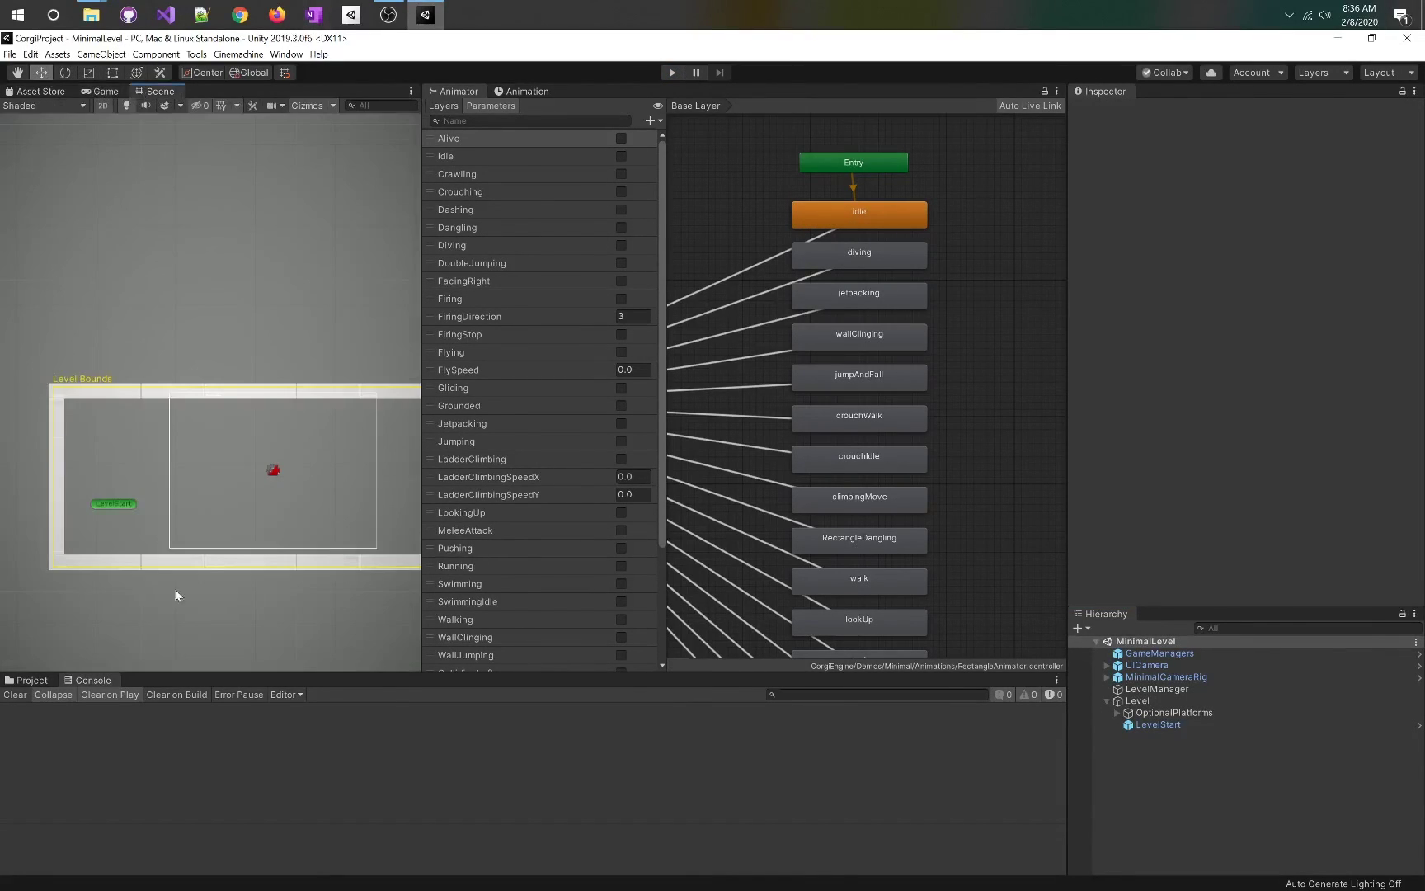
pyautogui.click(50, 679)
pyautogui.scroll(-5, 58, 750)
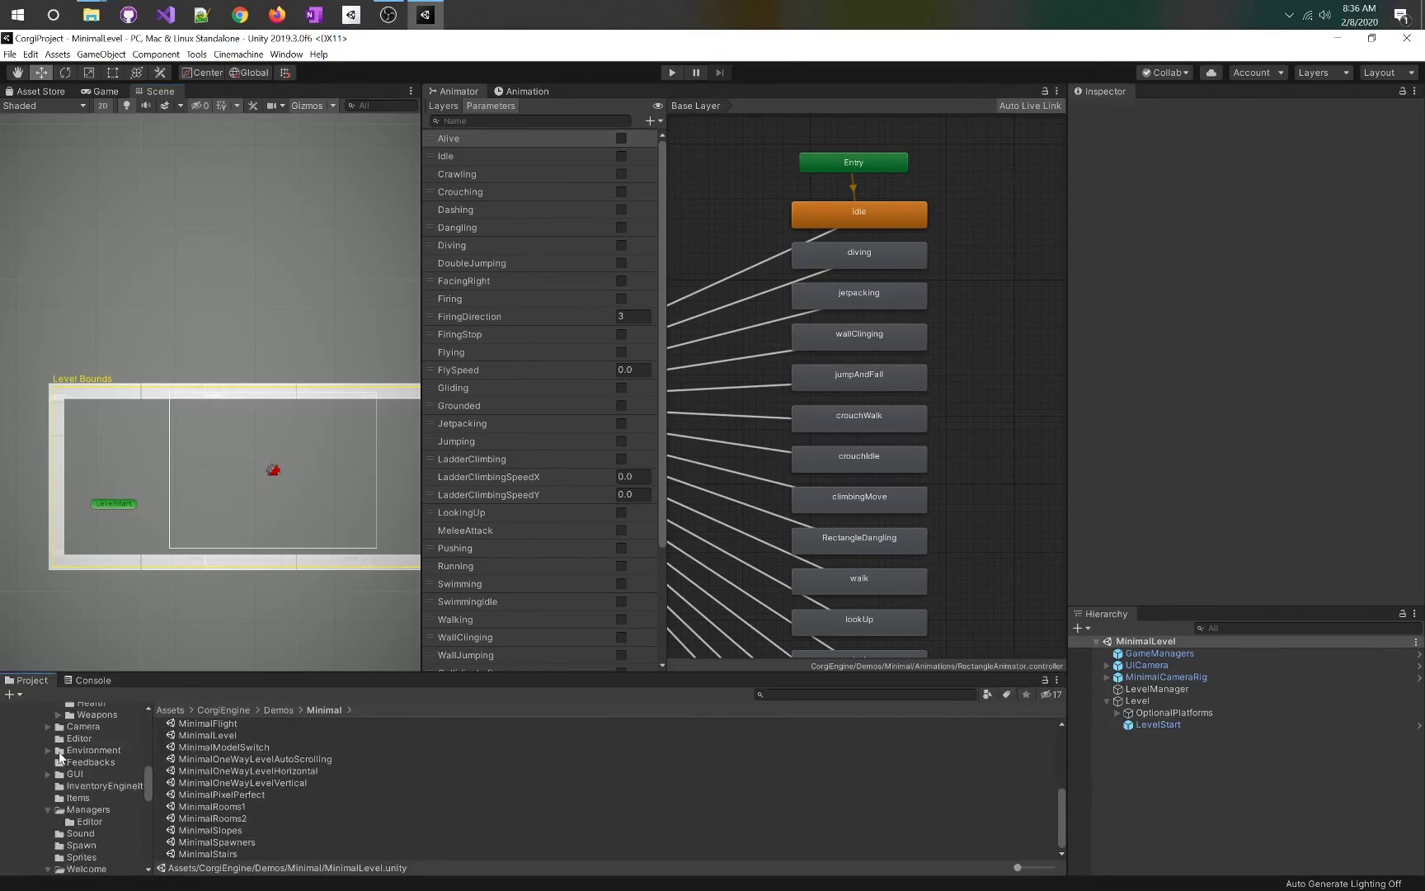
pyautogui.scroll(10, 60, 753)
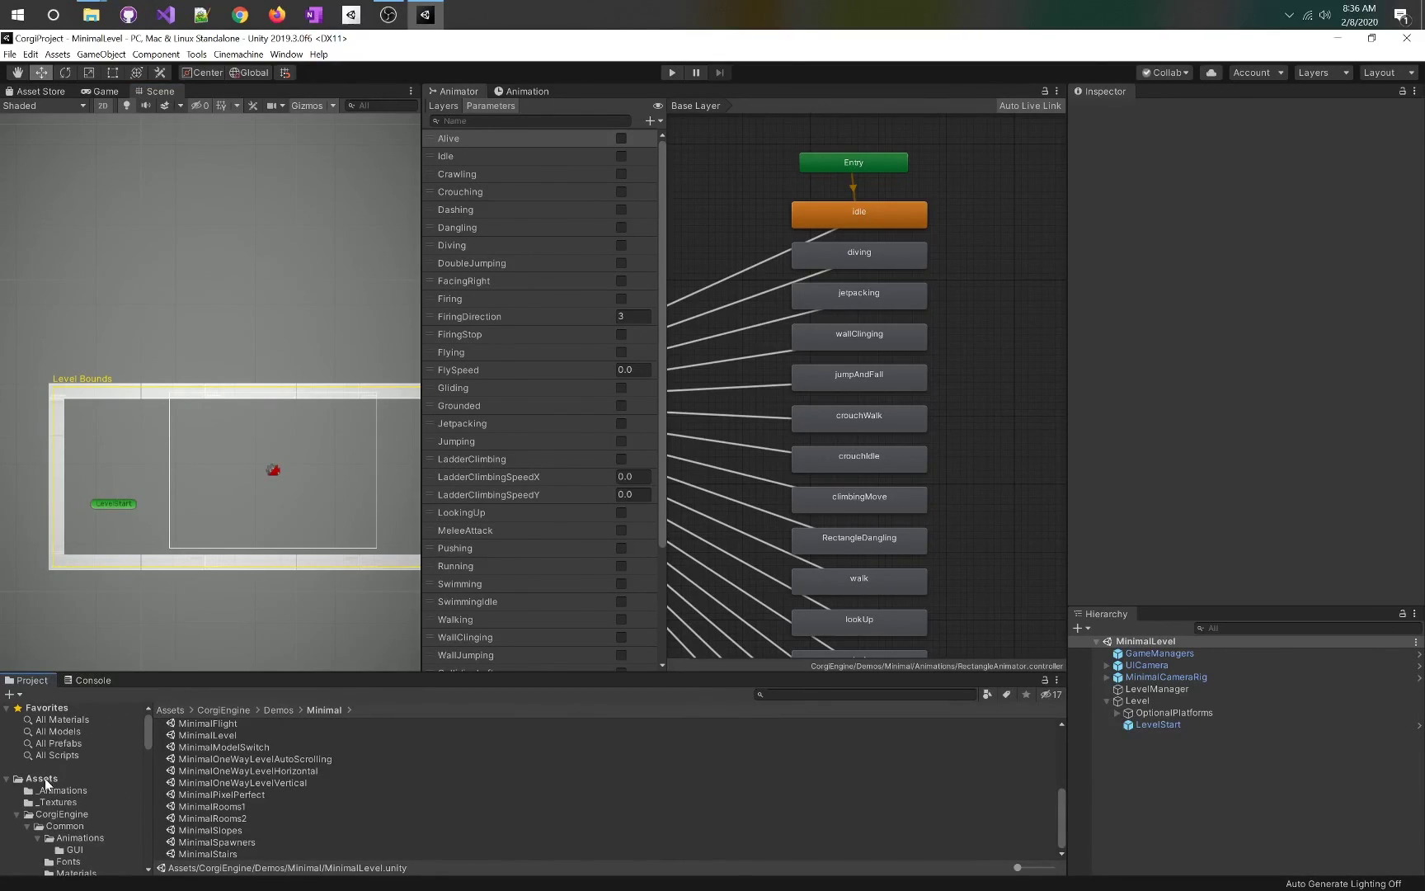
# Create a new folder in Assets named _Prefabs
pyautogui.rightClick(44, 779)
pyautogui.moveTo(185, 426)
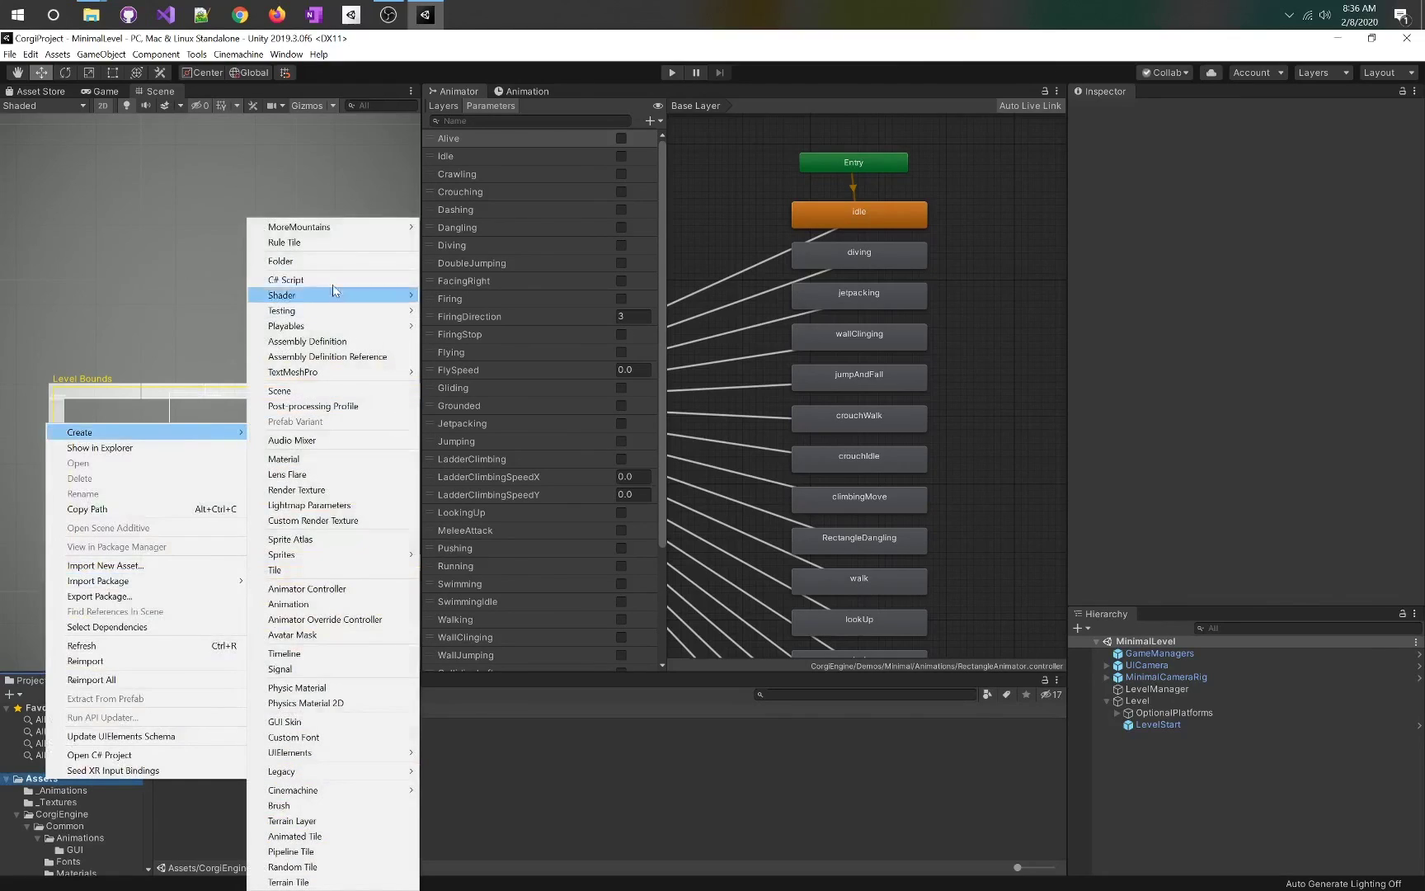
pyautogui.click(352, 260)
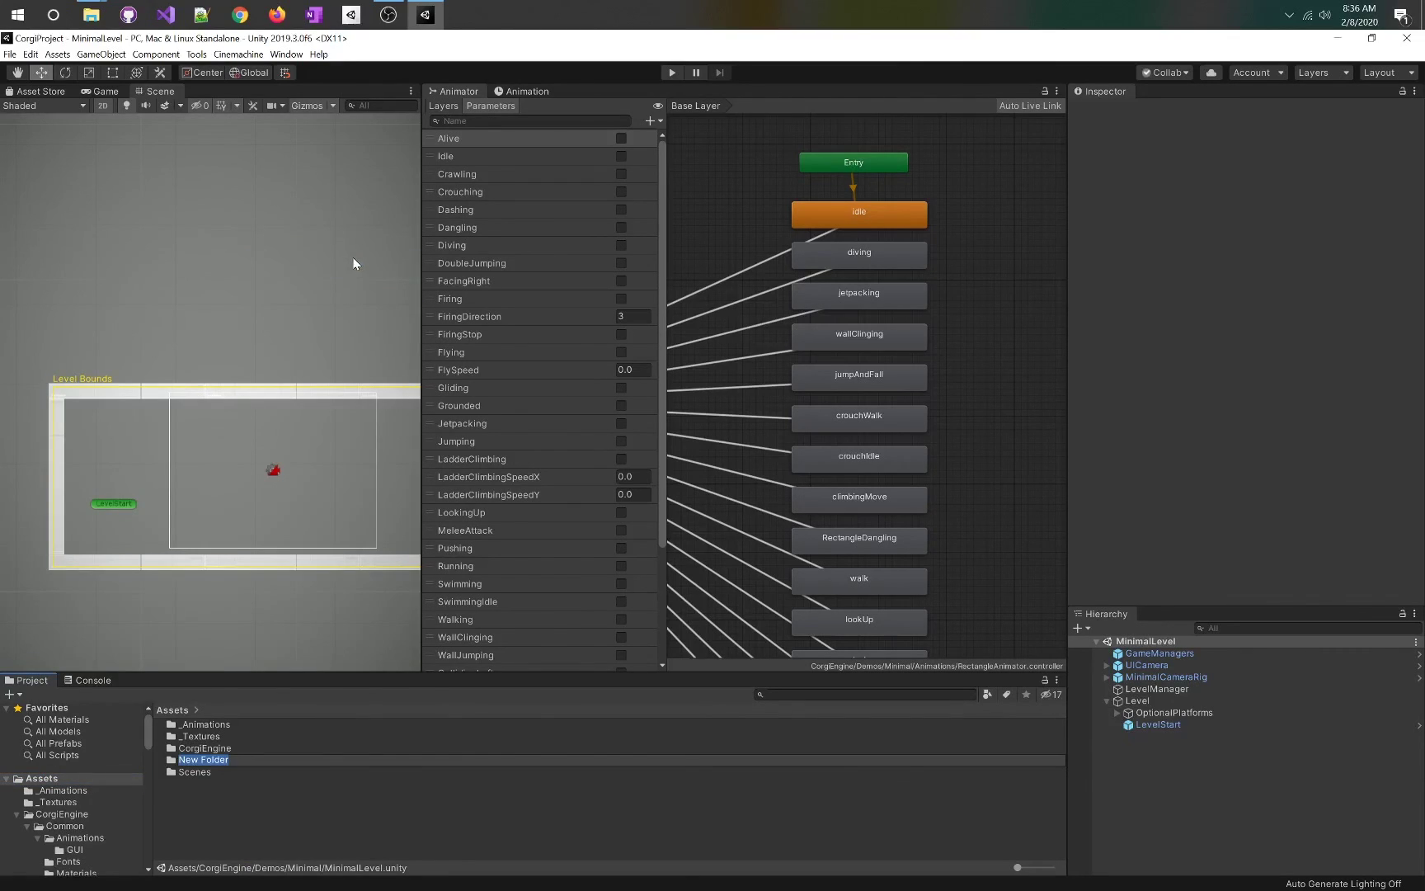
pyautogui.write('_Prefabs')
pyautogui.press('Return')
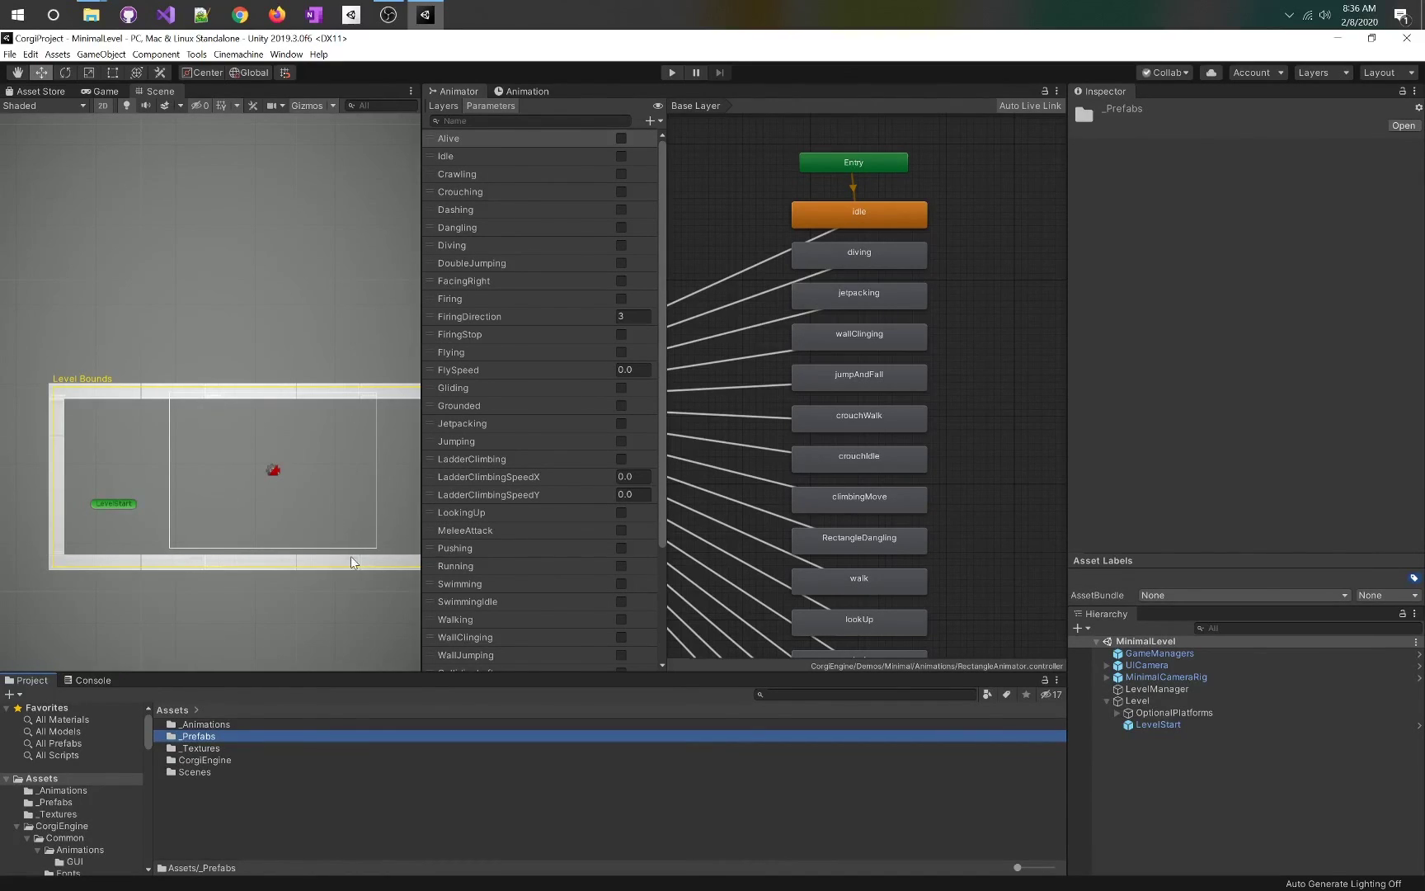
# Create a new empty GameObject and move it down inside the level bounds
pyautogui.click(82, 530)
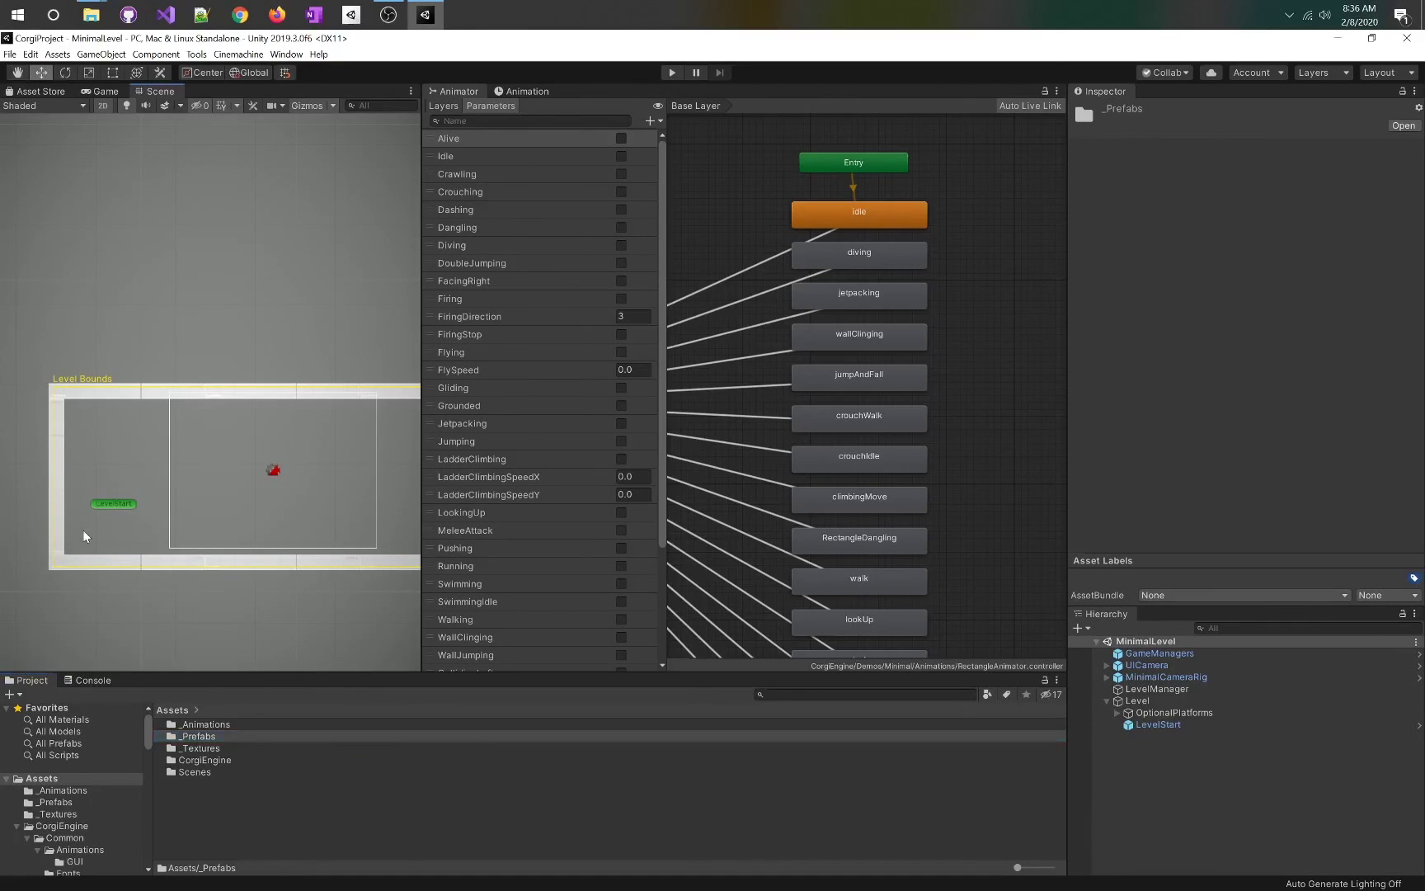
pyautogui.click(154, 54)
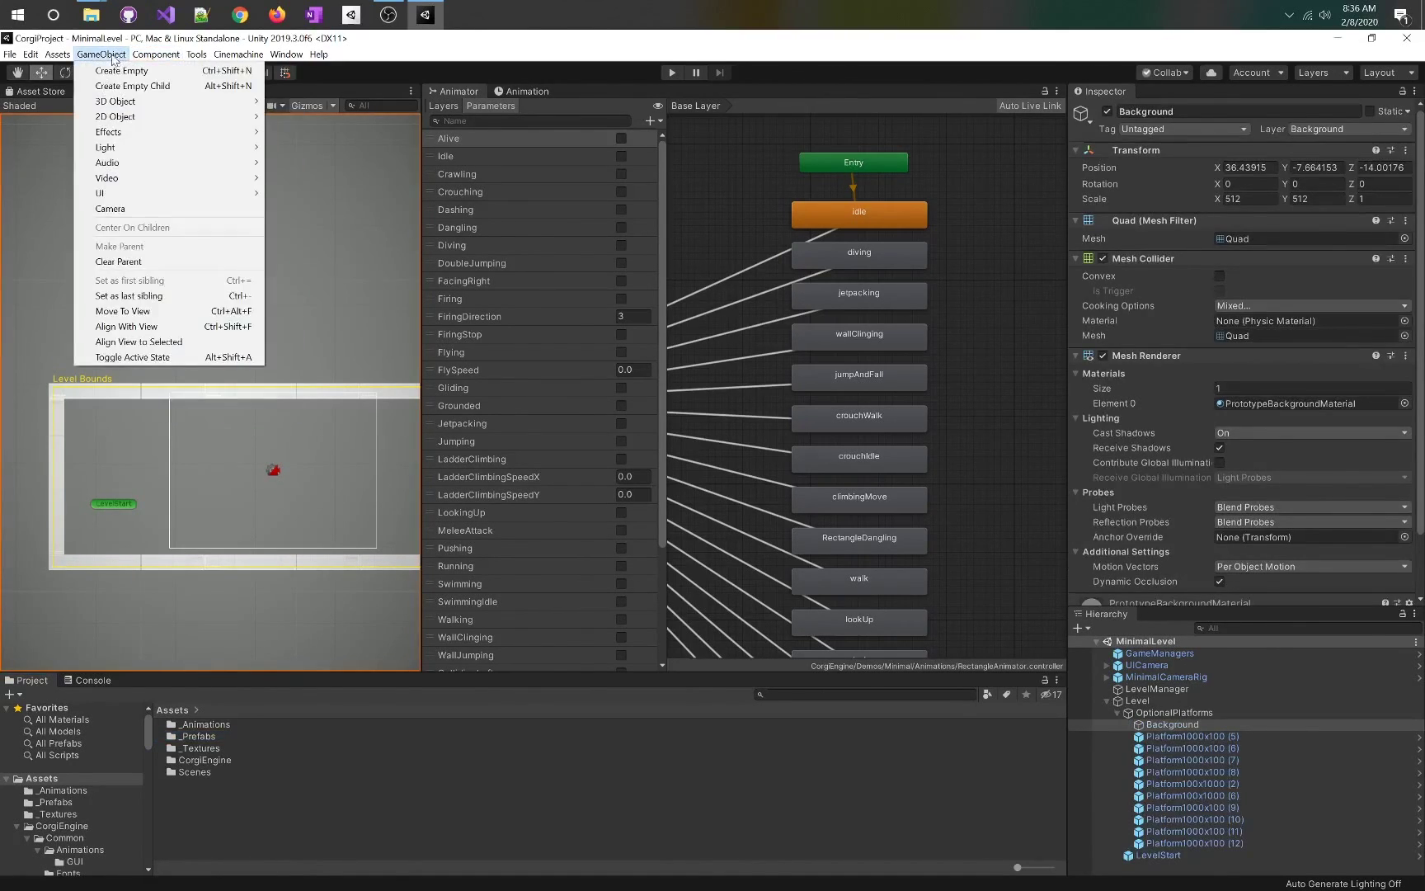
pyautogui.click(121, 71)
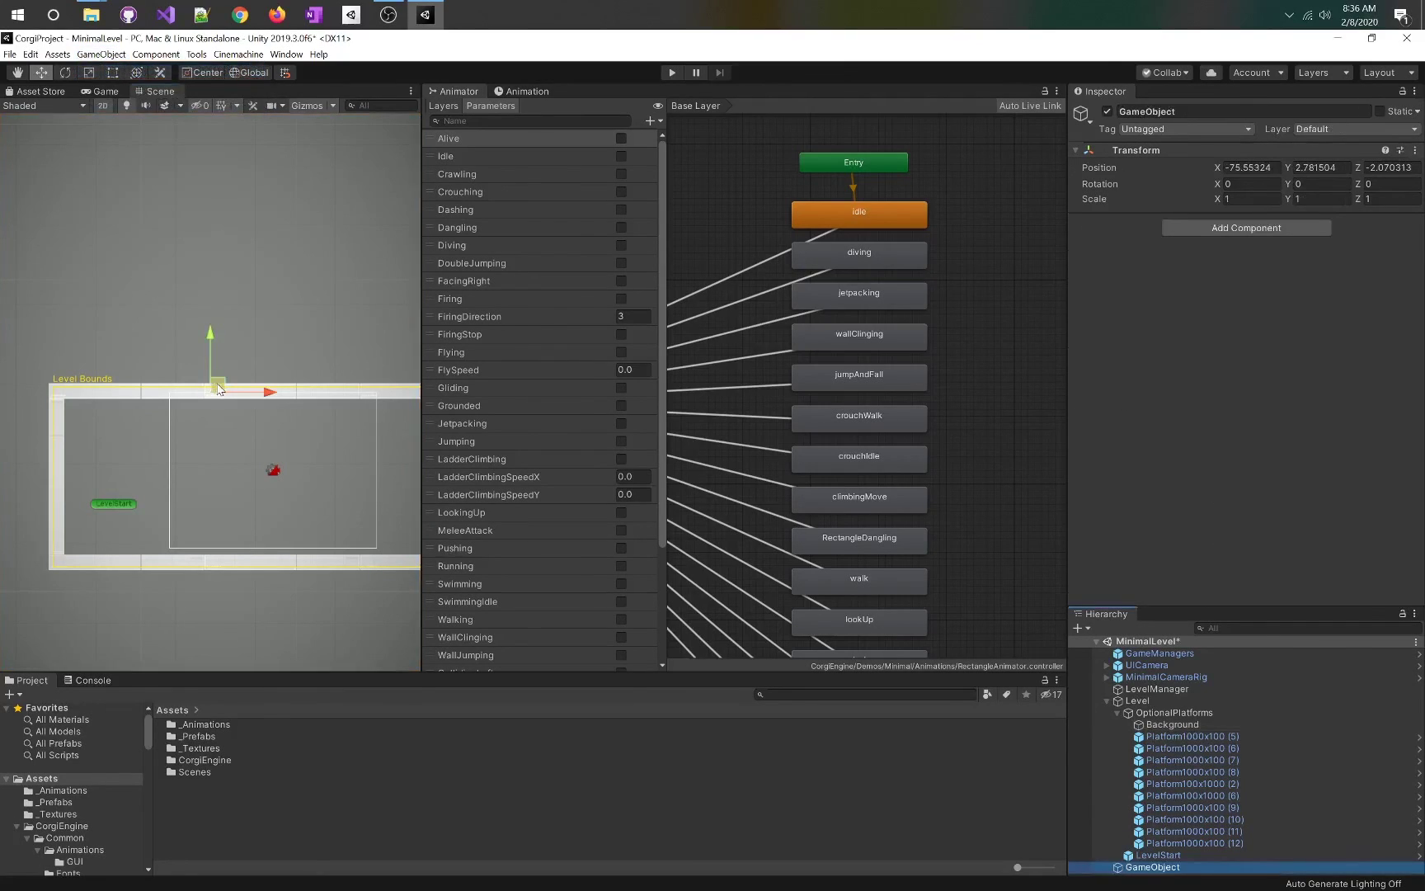
pyautogui.moveTo(219, 387); pyautogui.dragTo(206, 532)
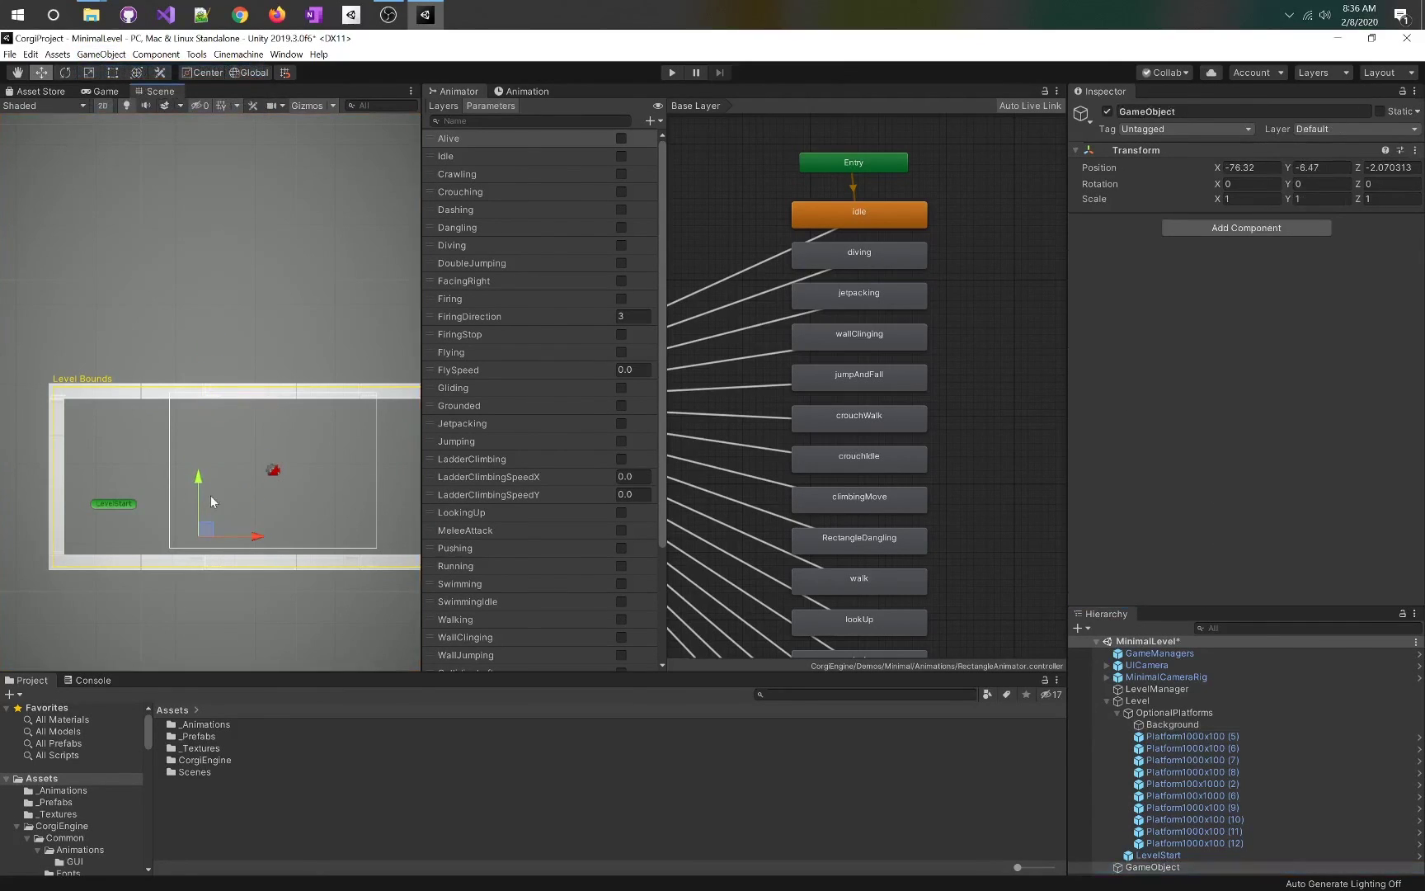
# Add a Sprite Renderer showing p1_front from _Textures, then search components for 'corgi'
pyautogui.click(1203, 230)
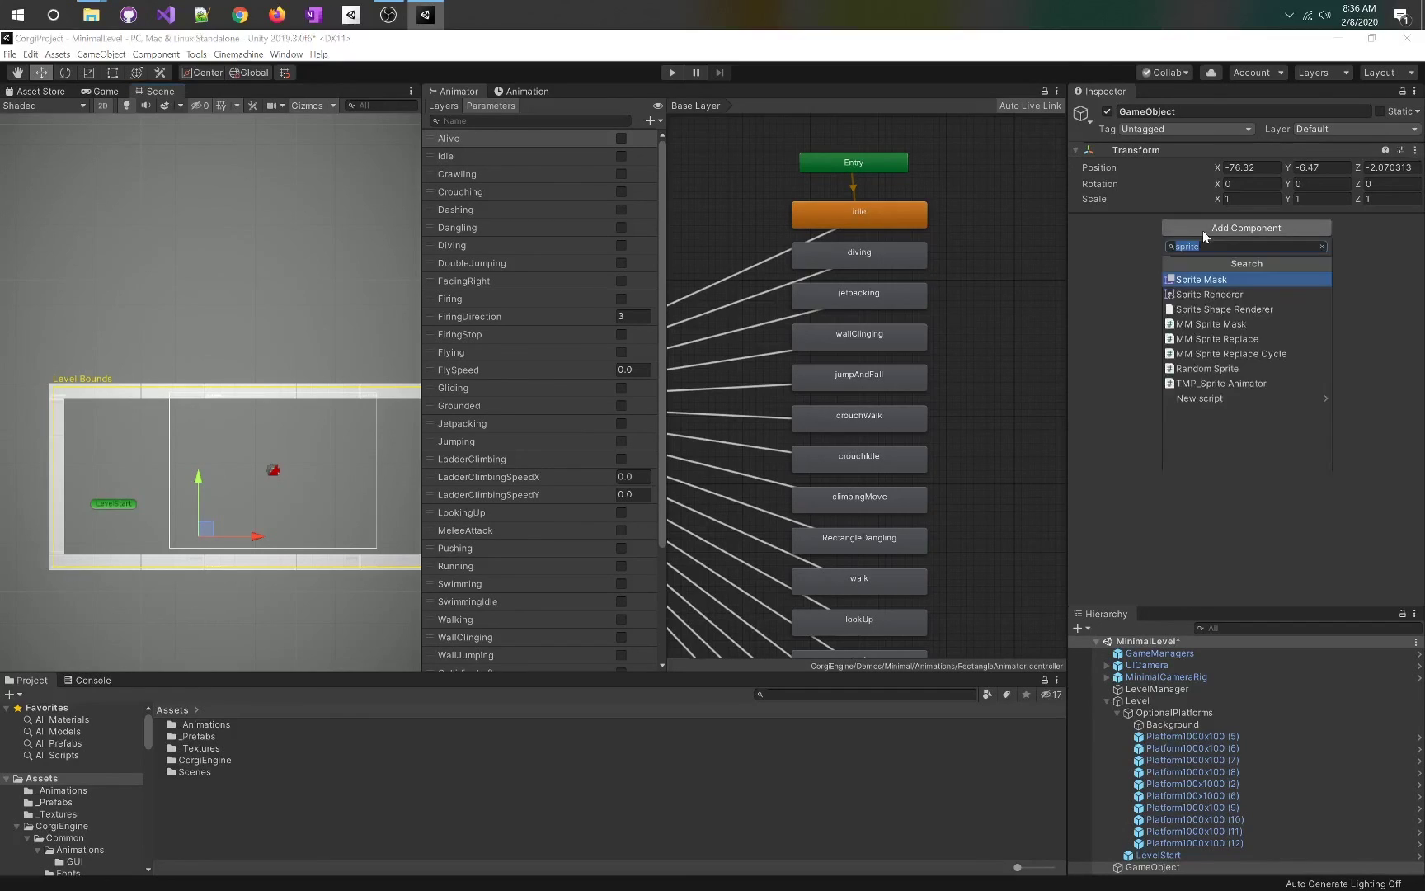
pyautogui.click(1235, 295)
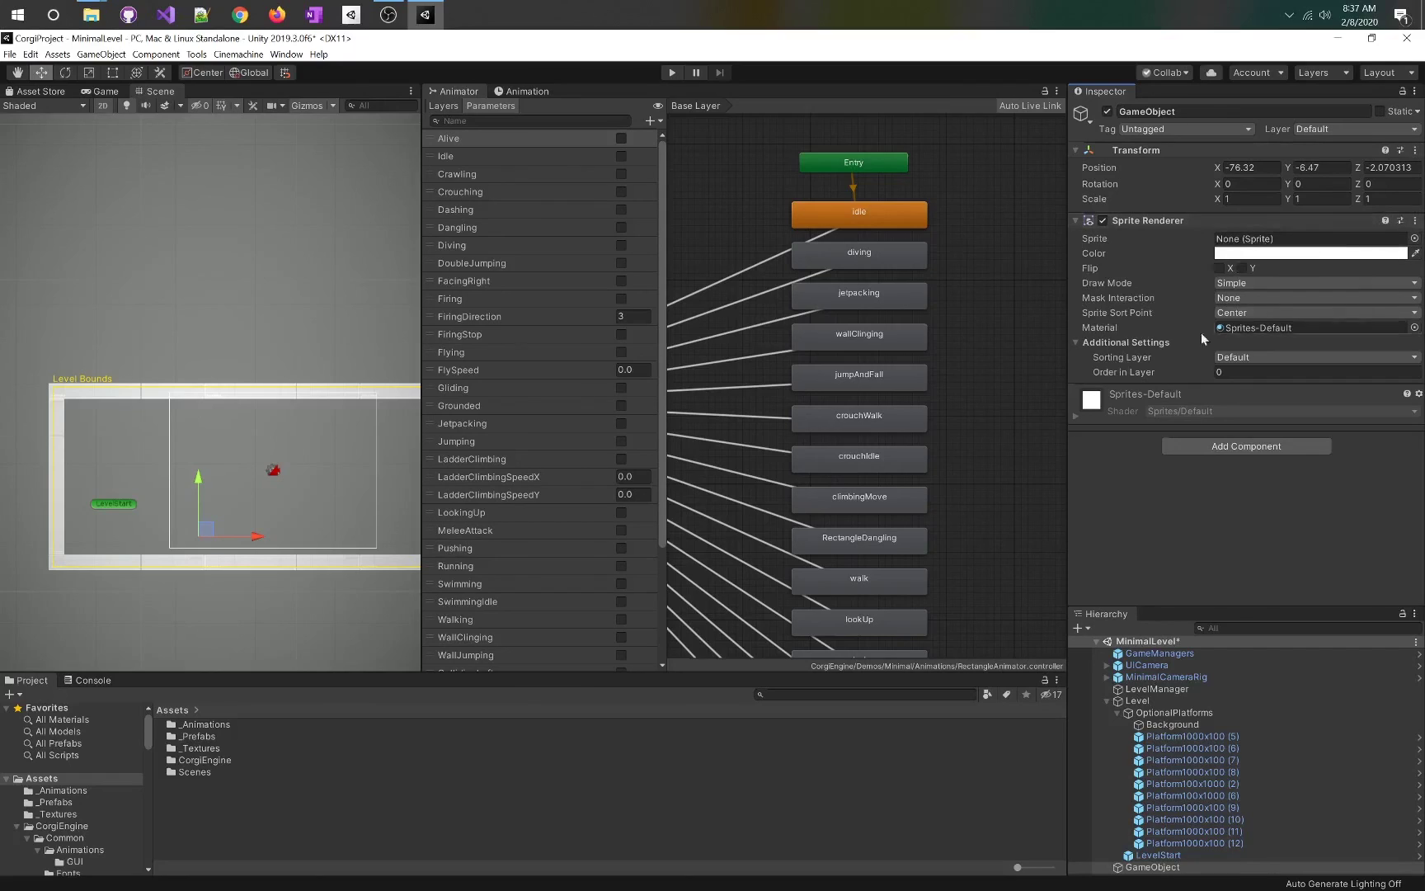
pyautogui.click(1414, 238)
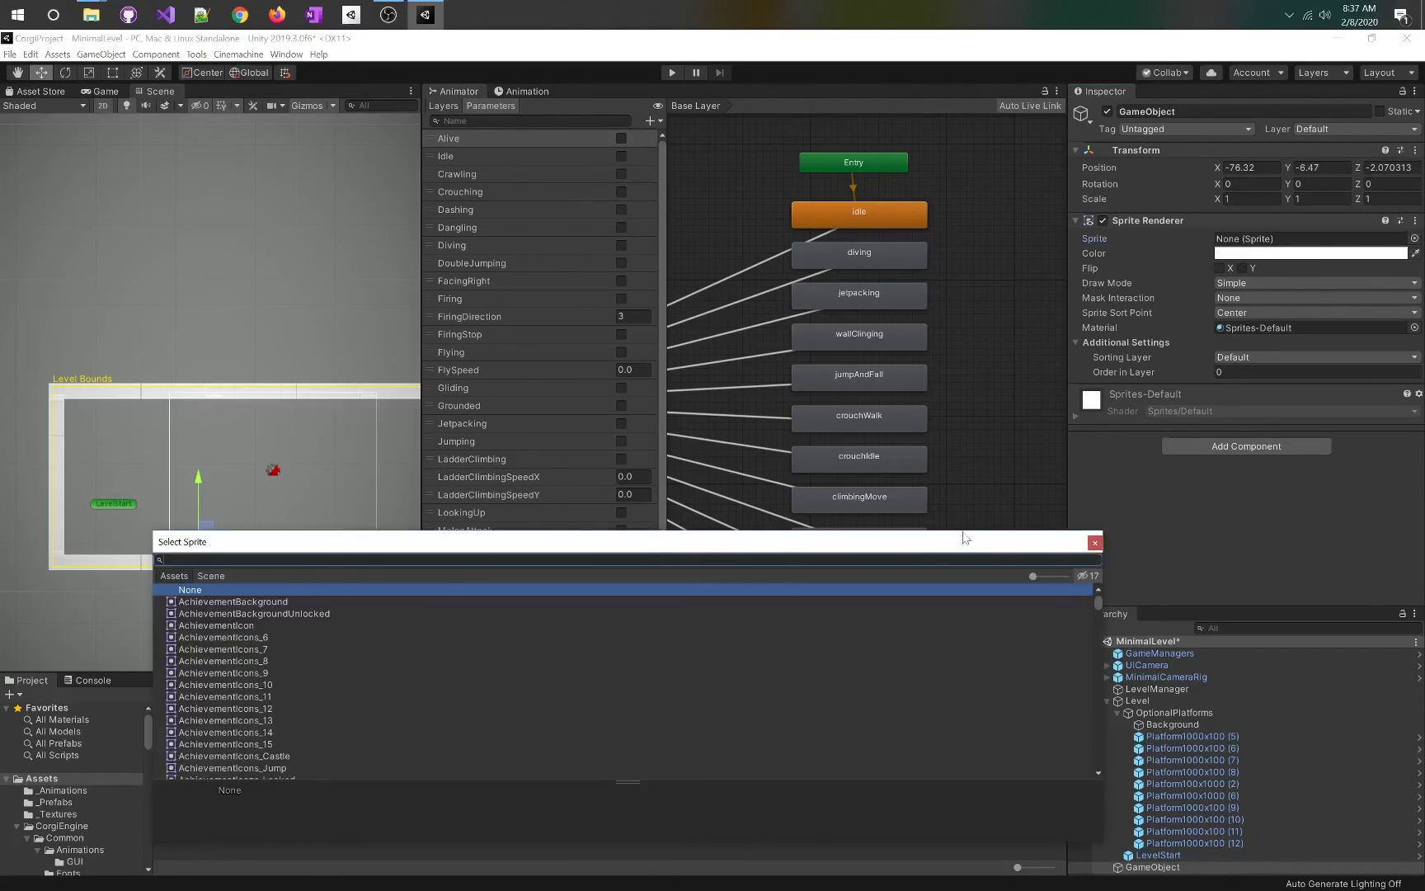
pyautogui.click(1094, 542)
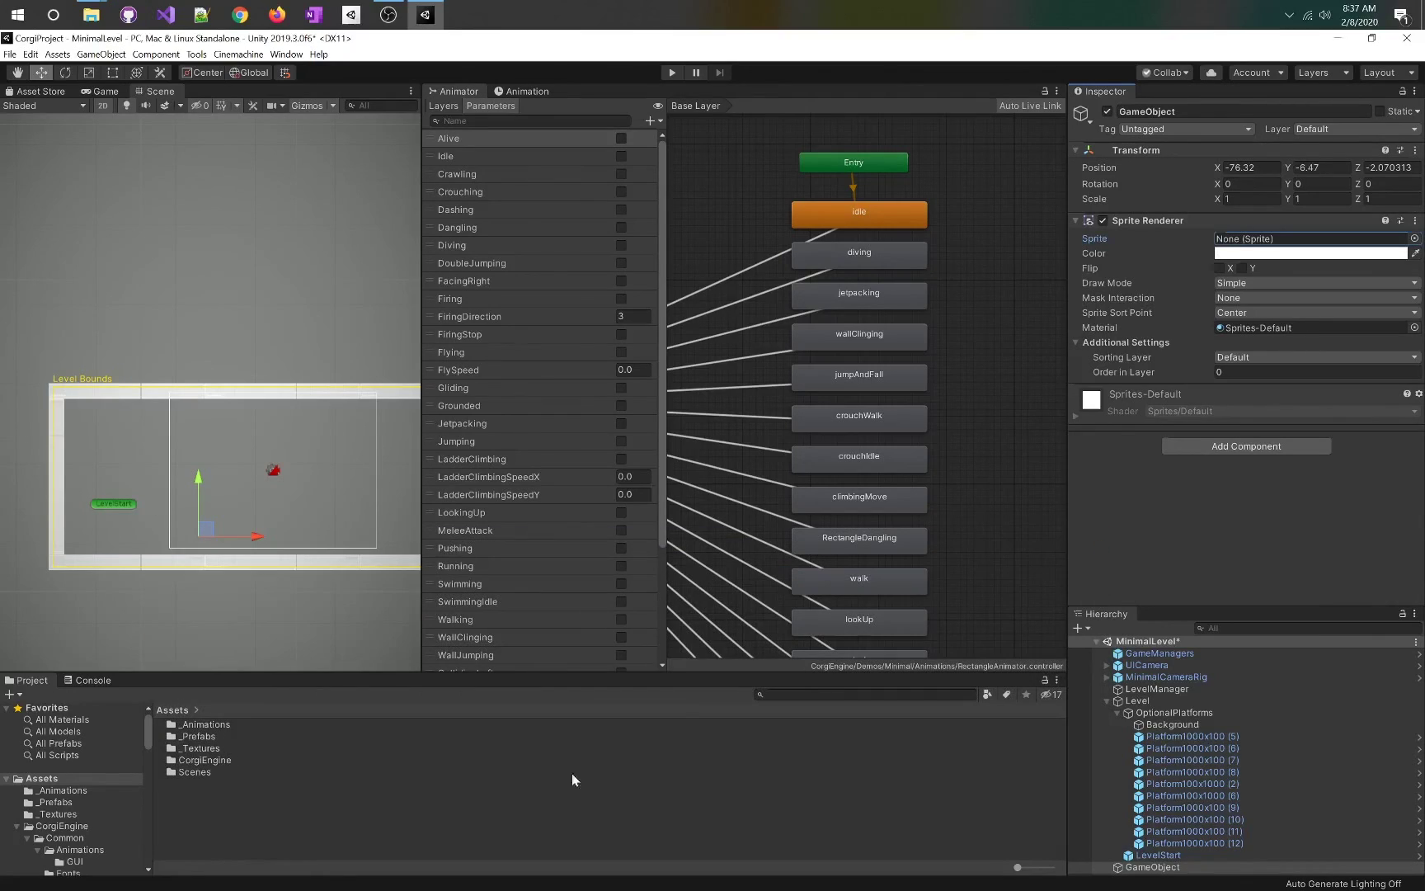
pyautogui.click(57, 813)
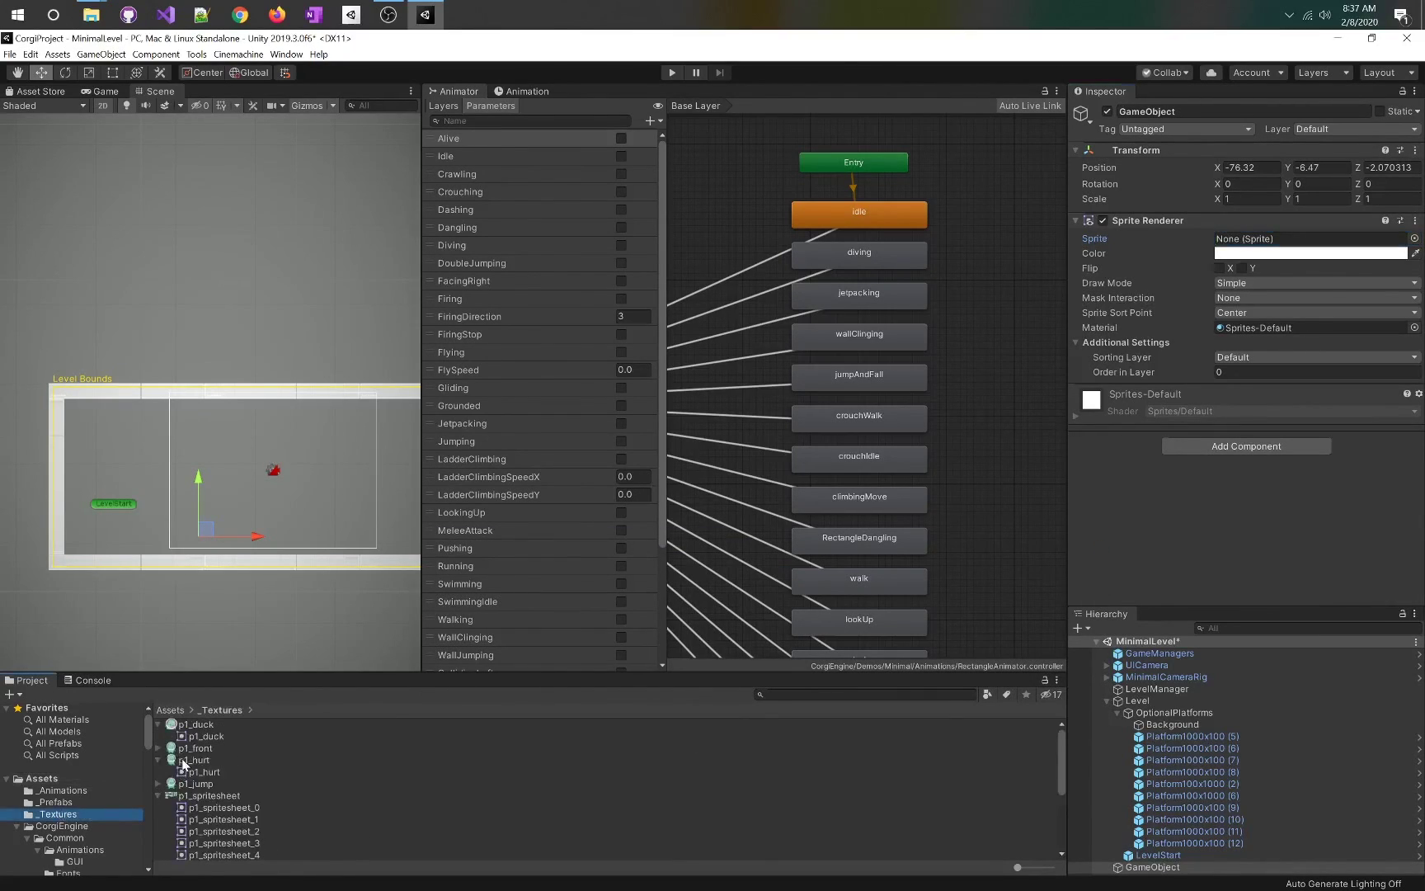
pyautogui.moveTo(190, 749); pyautogui.dragTo(1305, 245)
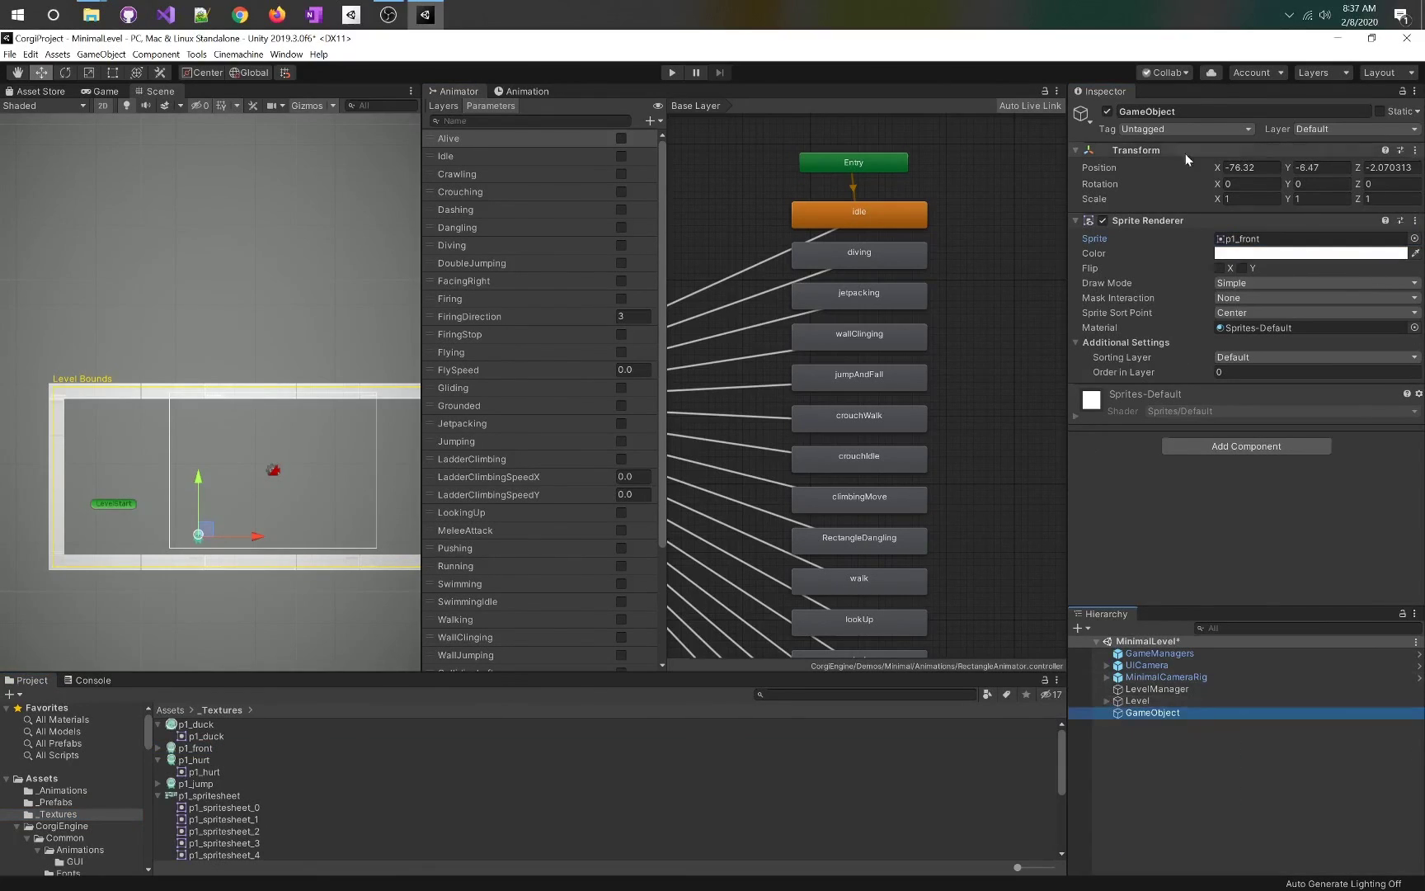
pyautogui.click(1233, 446)
pyautogui.write('corgi')
pyautogui.click(1220, 498)
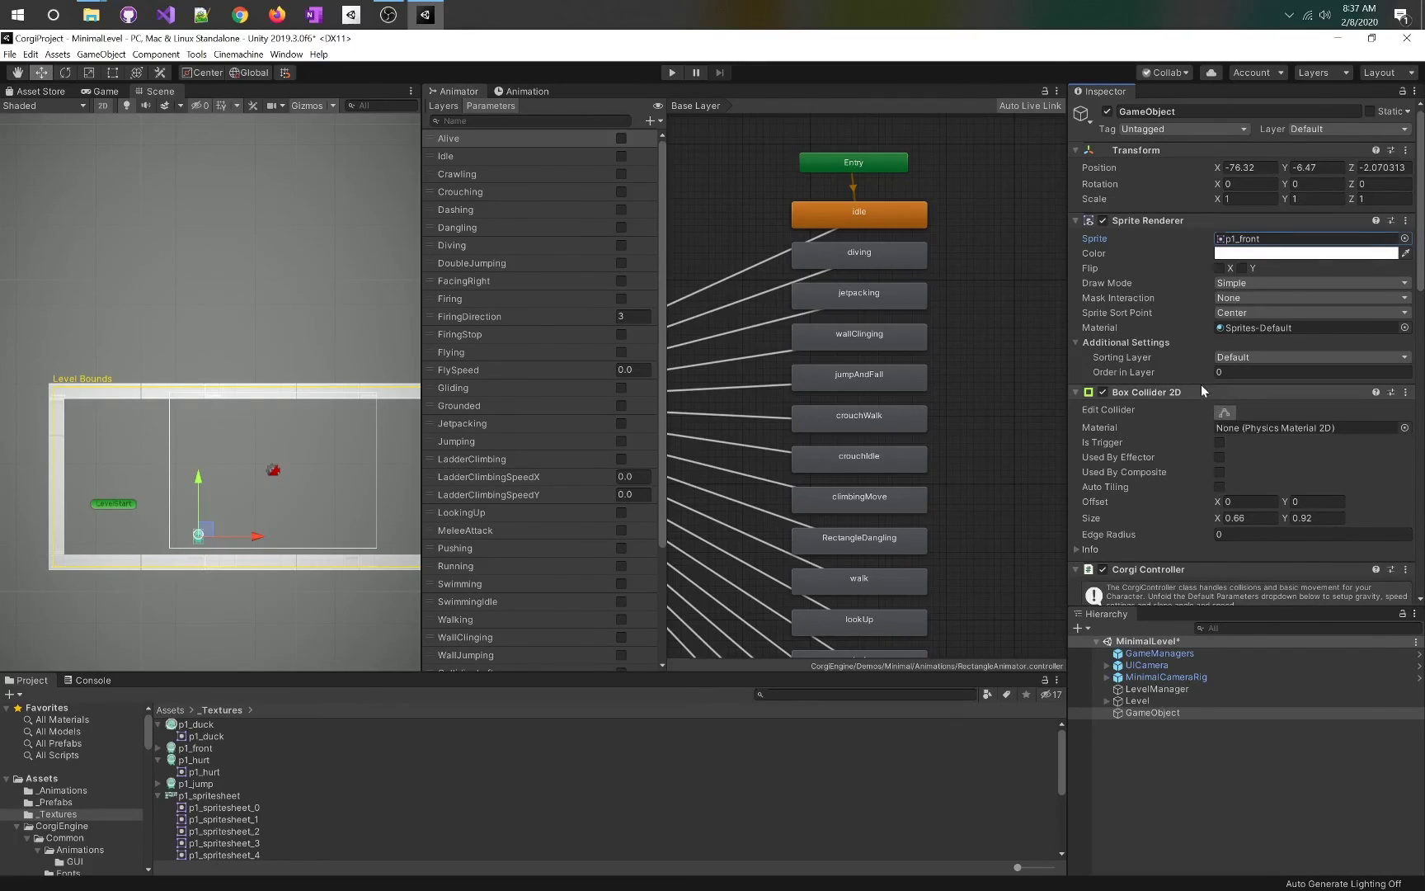
pyautogui.scroll(-5, 1202, 388)
pyautogui.scroll(-5, 1198, 394)
pyautogui.scroll(7, 1157, 314)
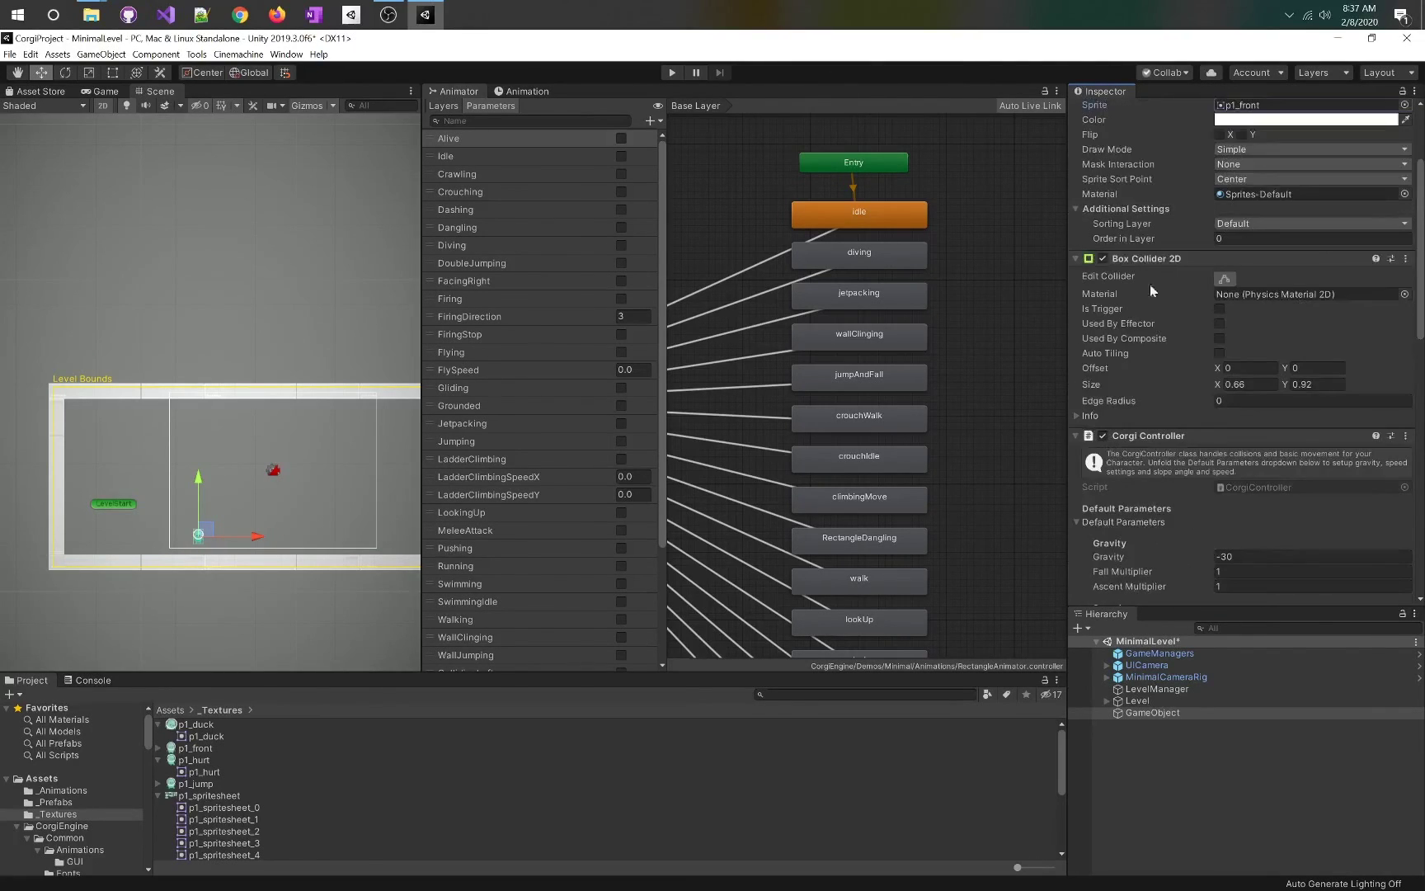
pyautogui.scroll(-3, 1179, 404)
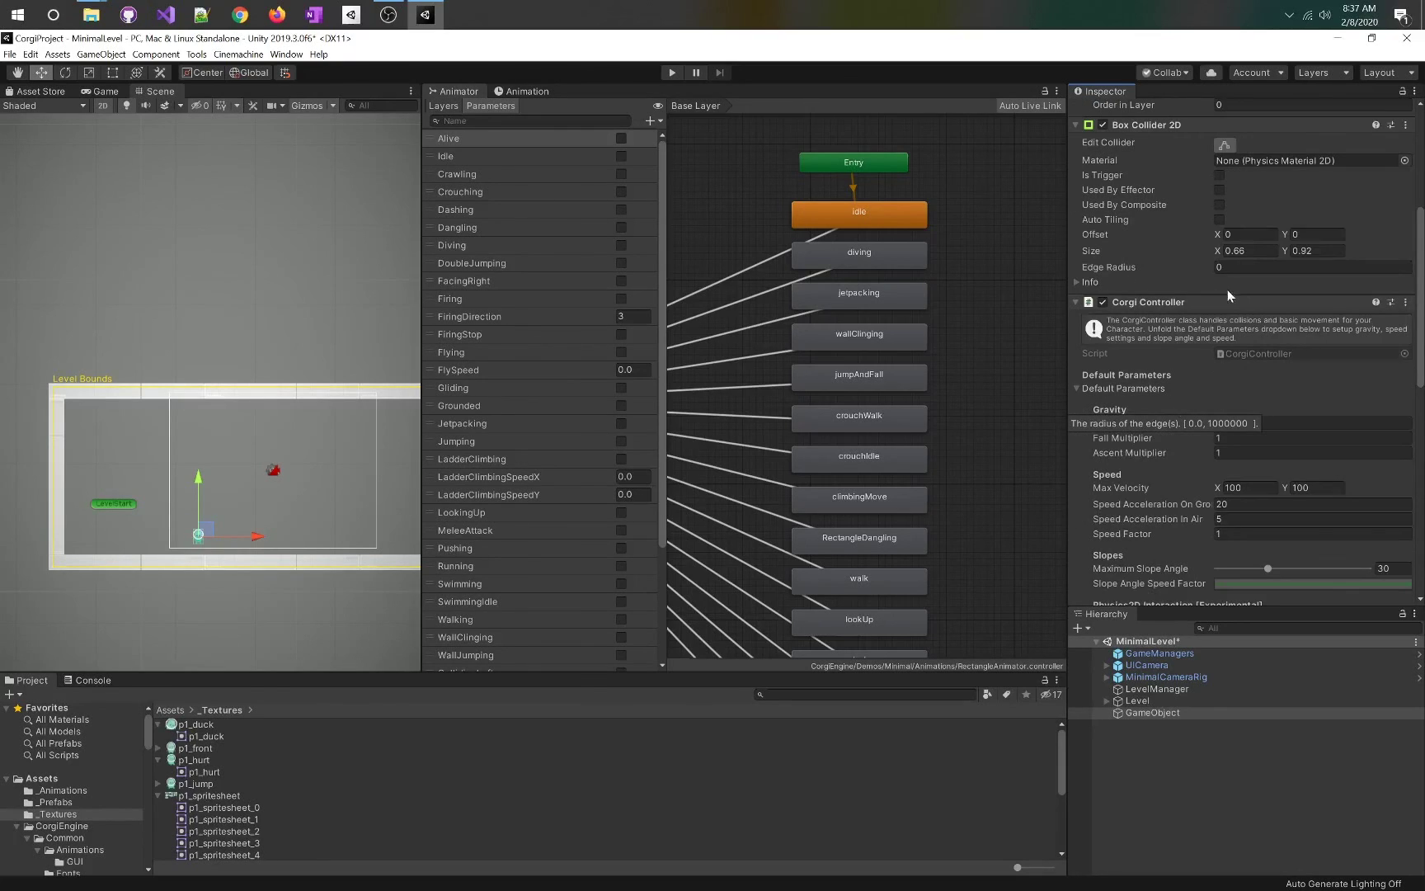
pyautogui.scroll(-10, 1153, 377)
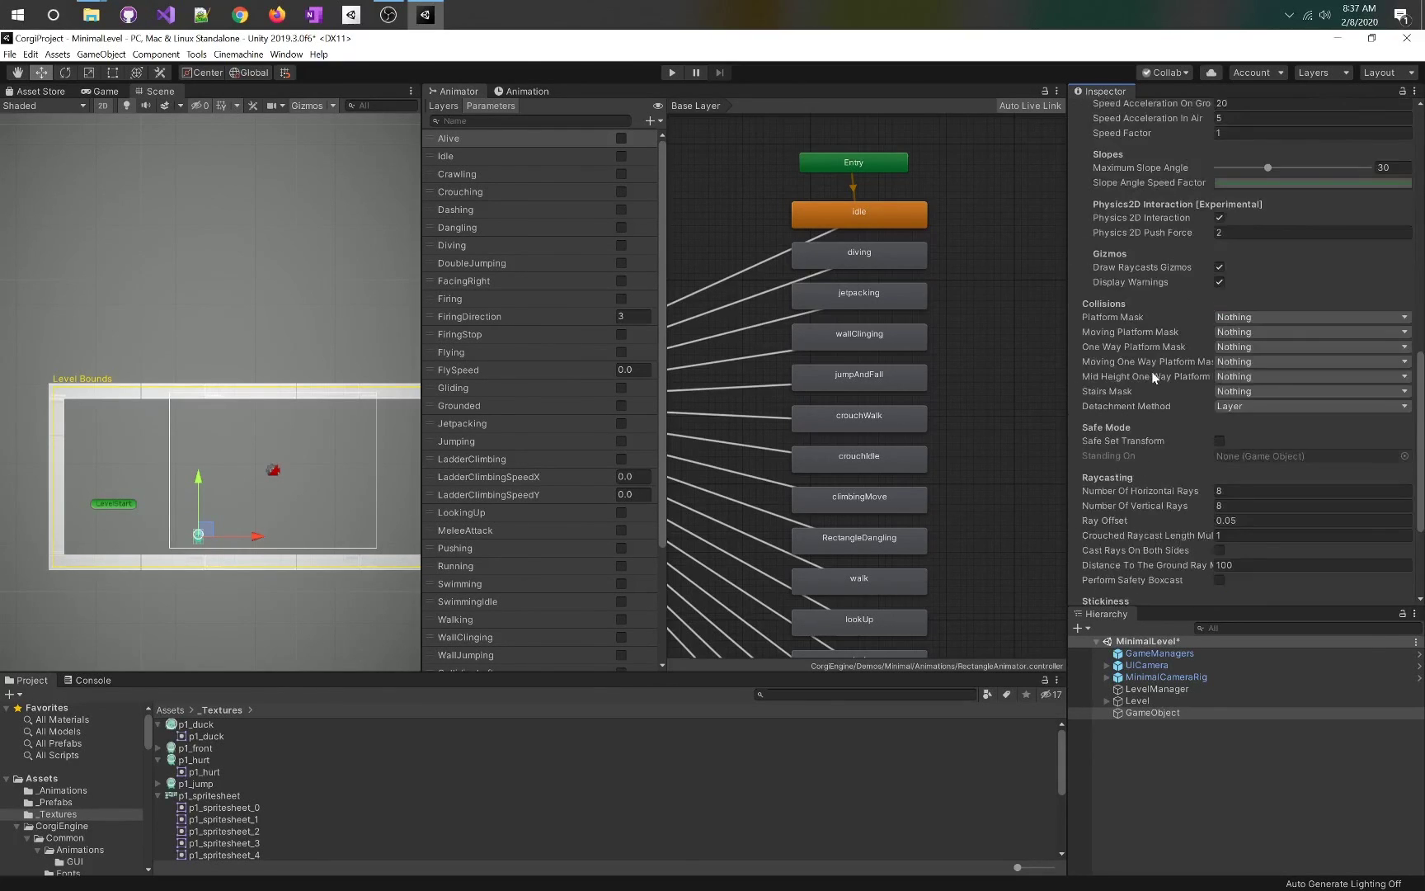
pyautogui.scroll(5, 1153, 373)
pyautogui.scroll(-5, 1157, 379)
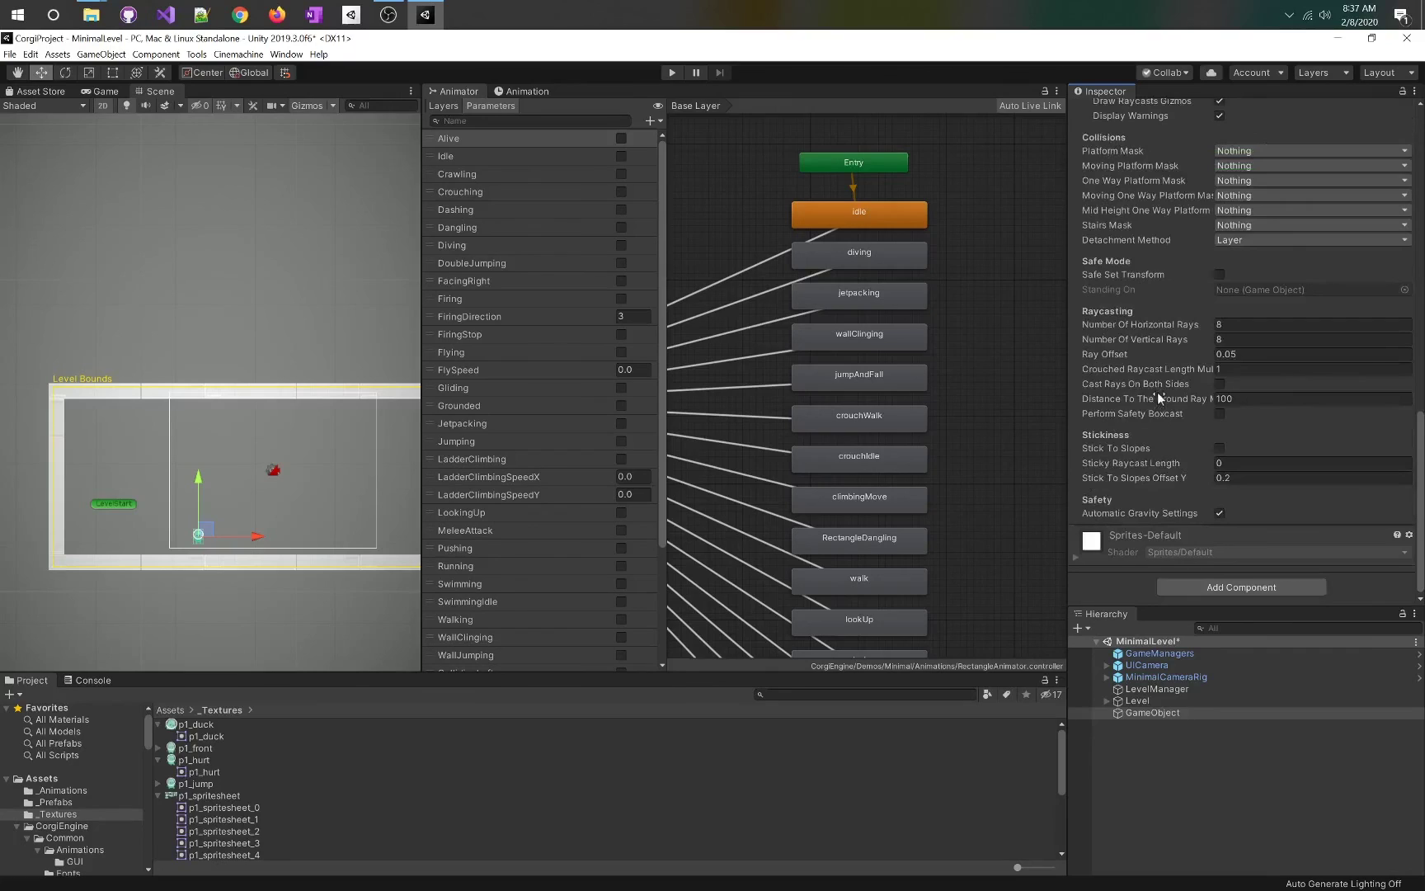
pyautogui.scroll(11, 1126, 494)
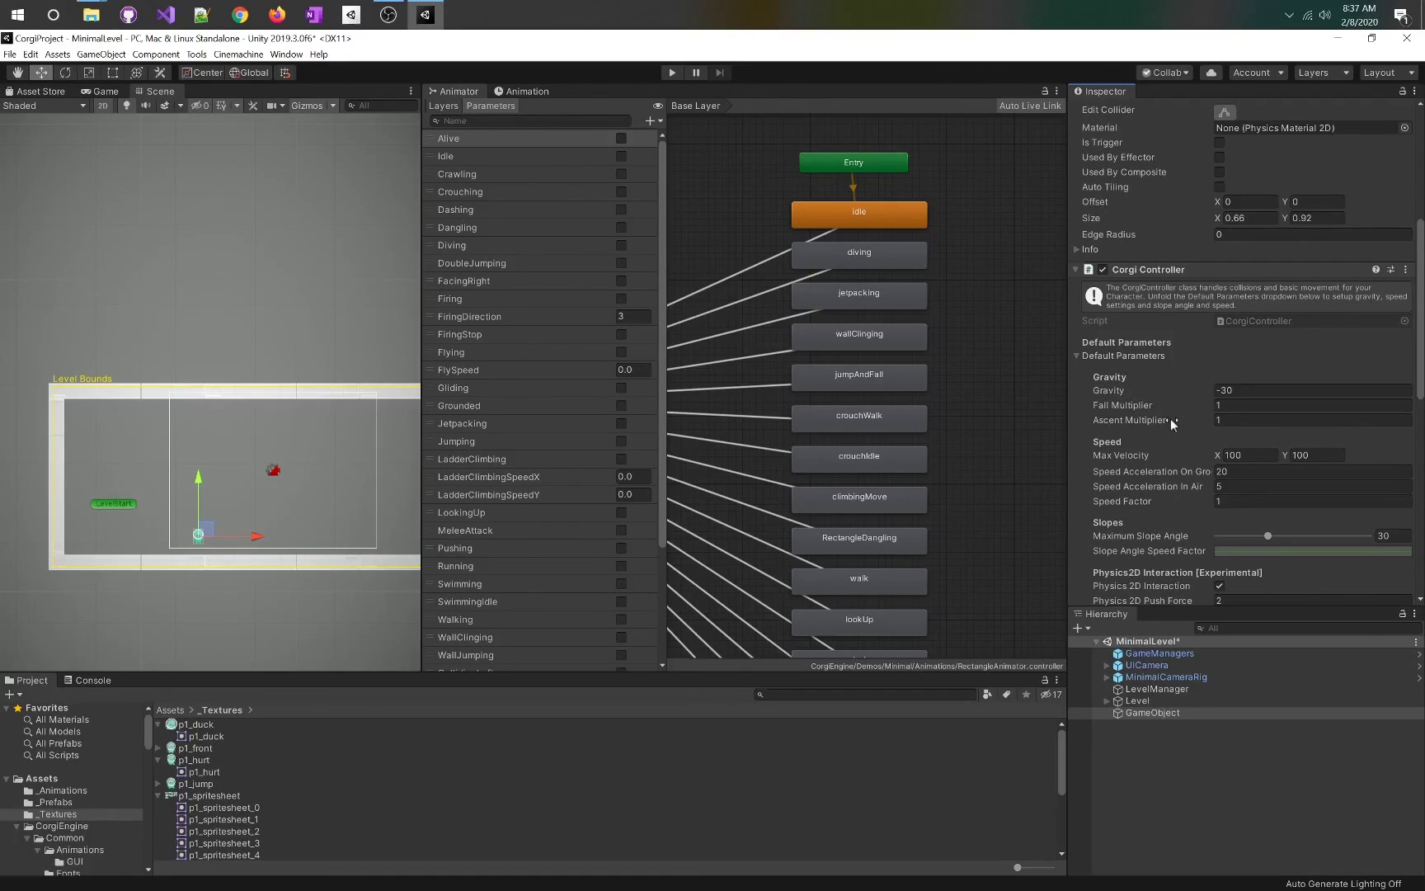
pyautogui.scroll(-3, 1170, 419)
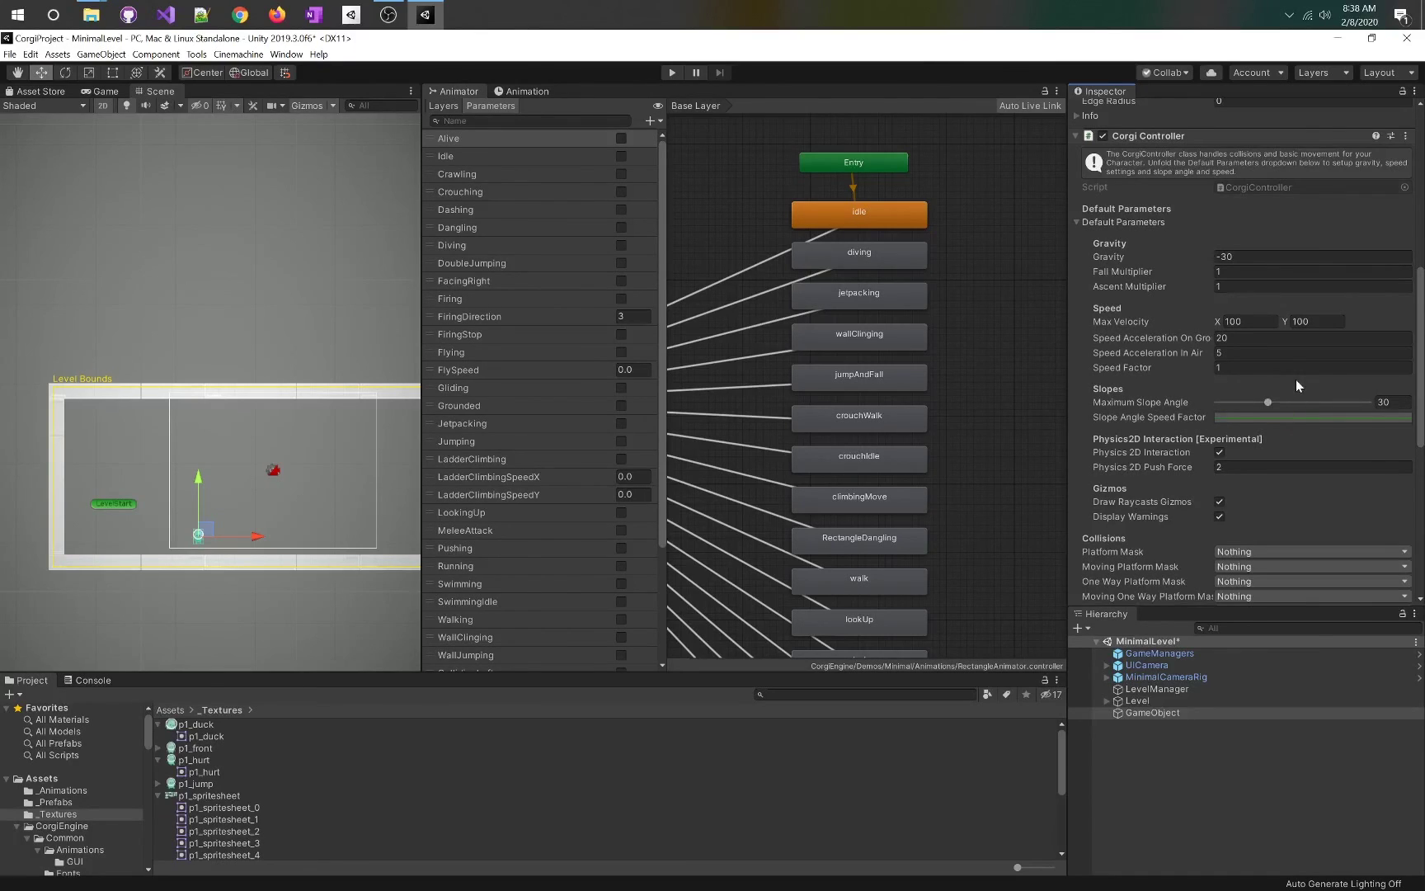
pyautogui.scroll(-3, 1309, 458)
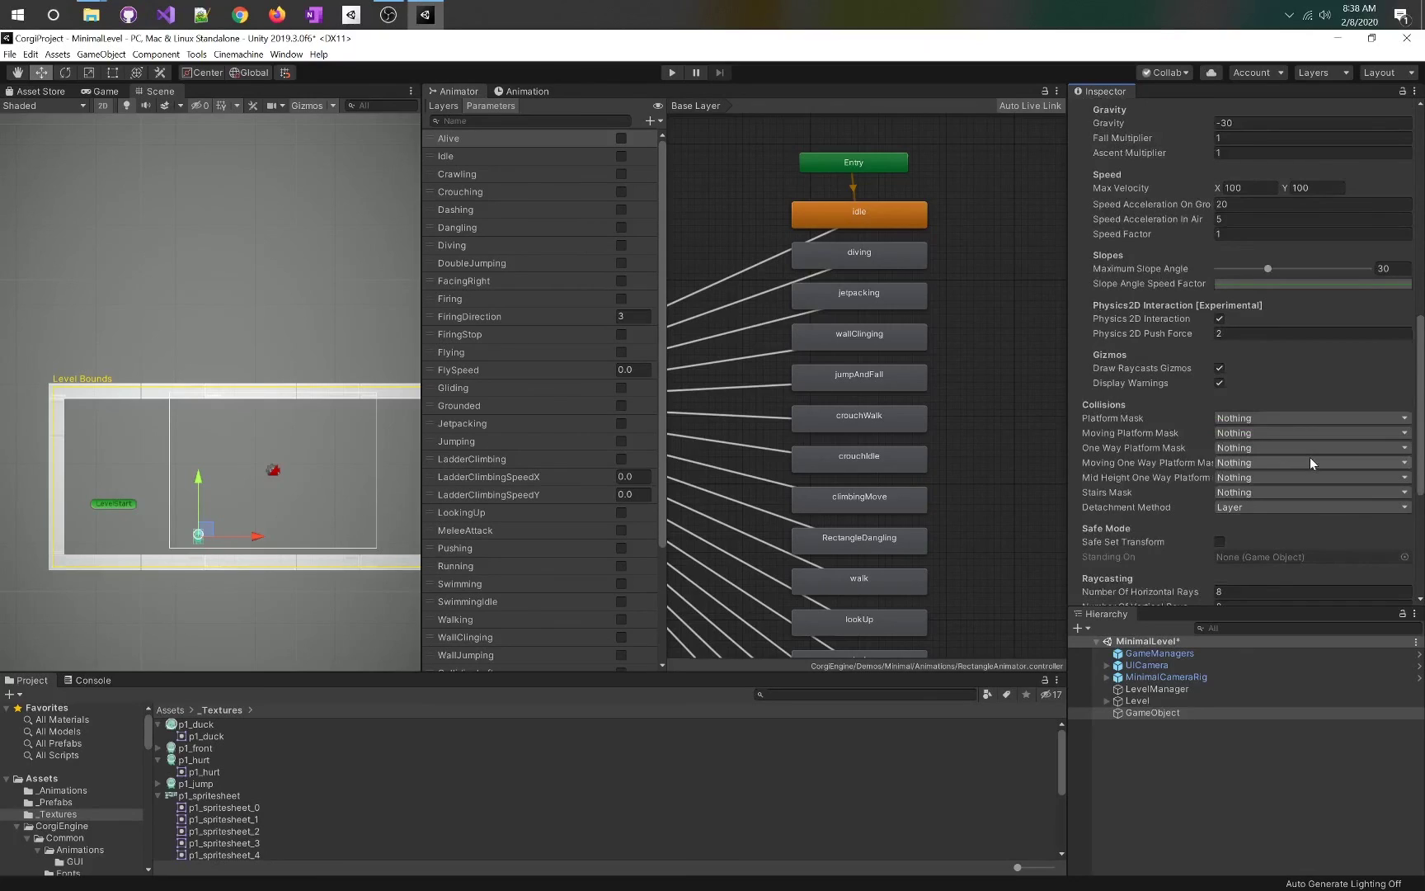
pyautogui.scroll(-3, 1309, 457)
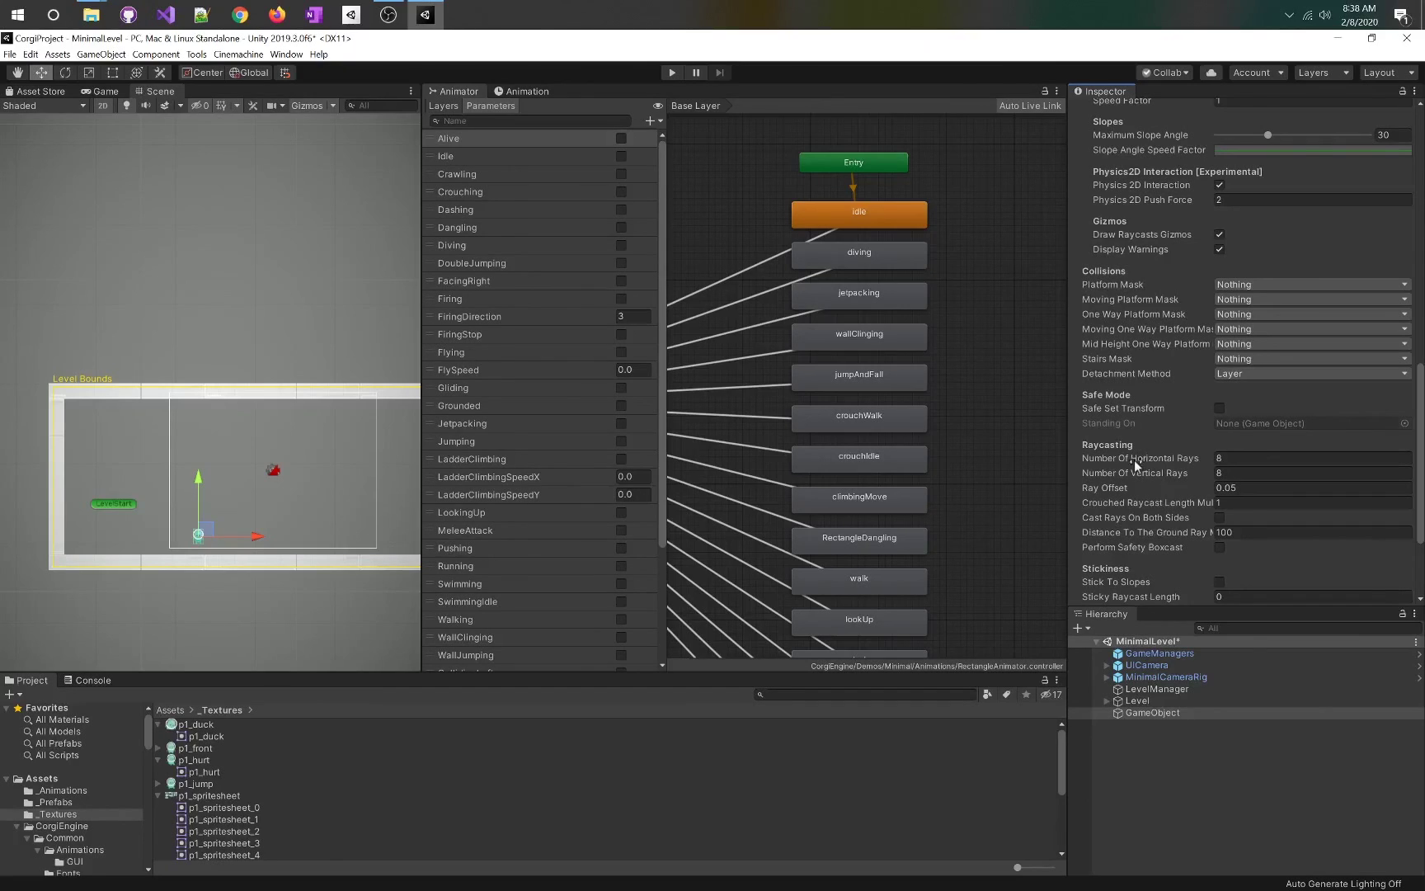
pyautogui.scroll(-3, 1160, 443)
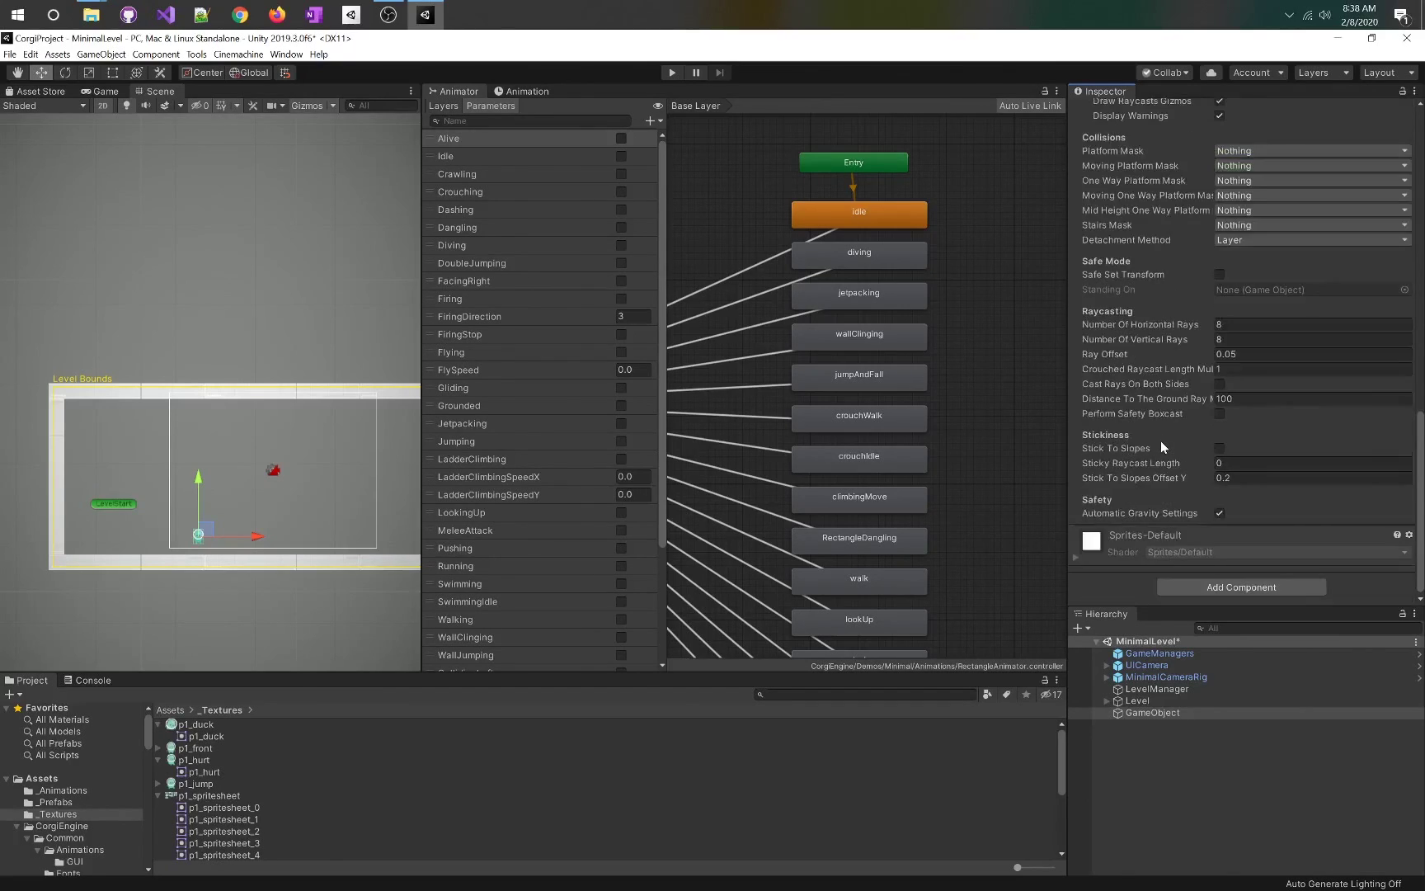
pyautogui.scroll(15, 1145, 457)
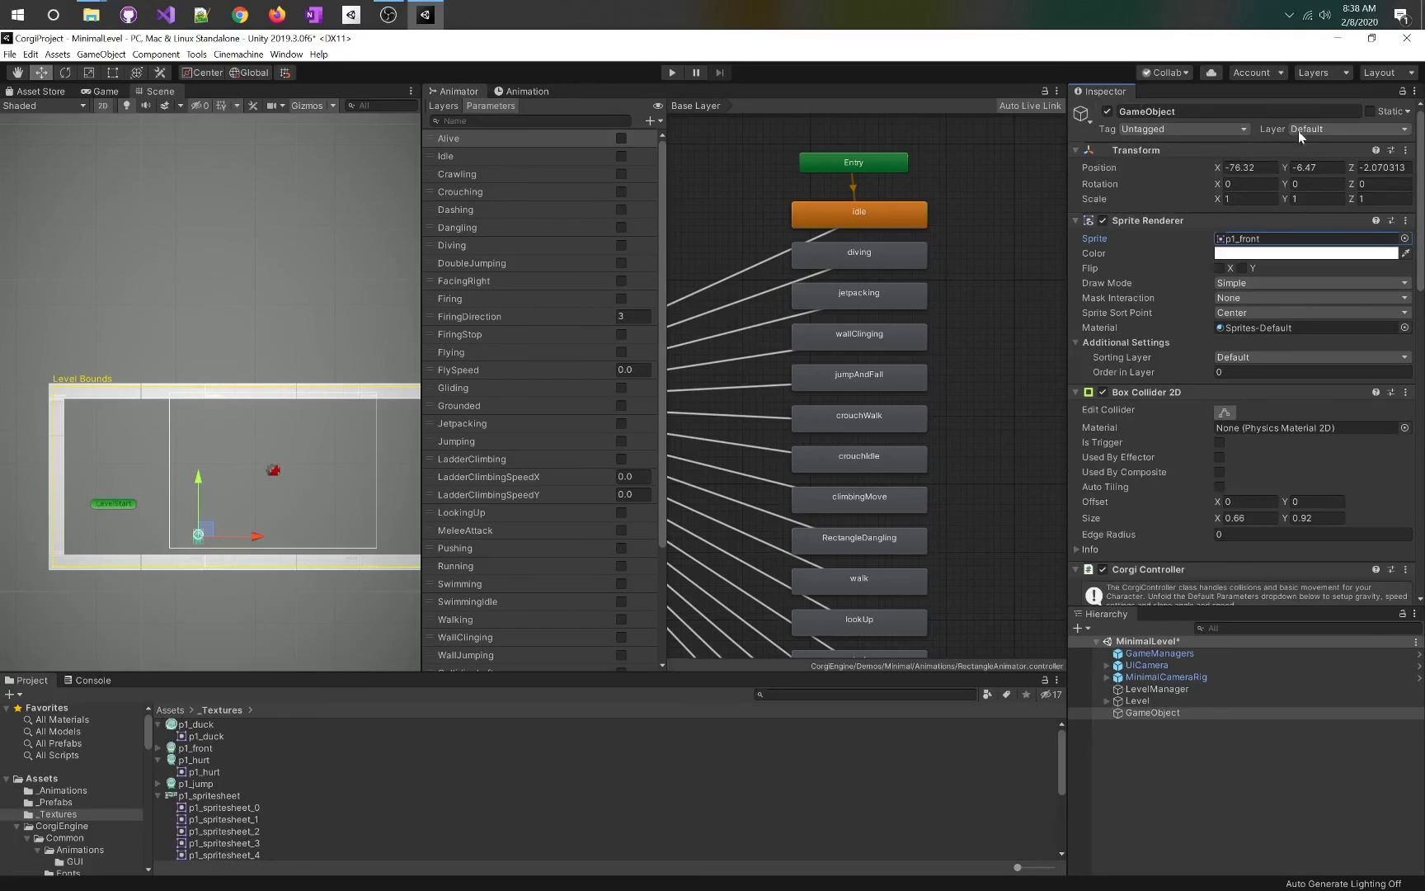
# Set the object's Tag to Player and its Layer to Player
pyautogui.click(1225, 129)
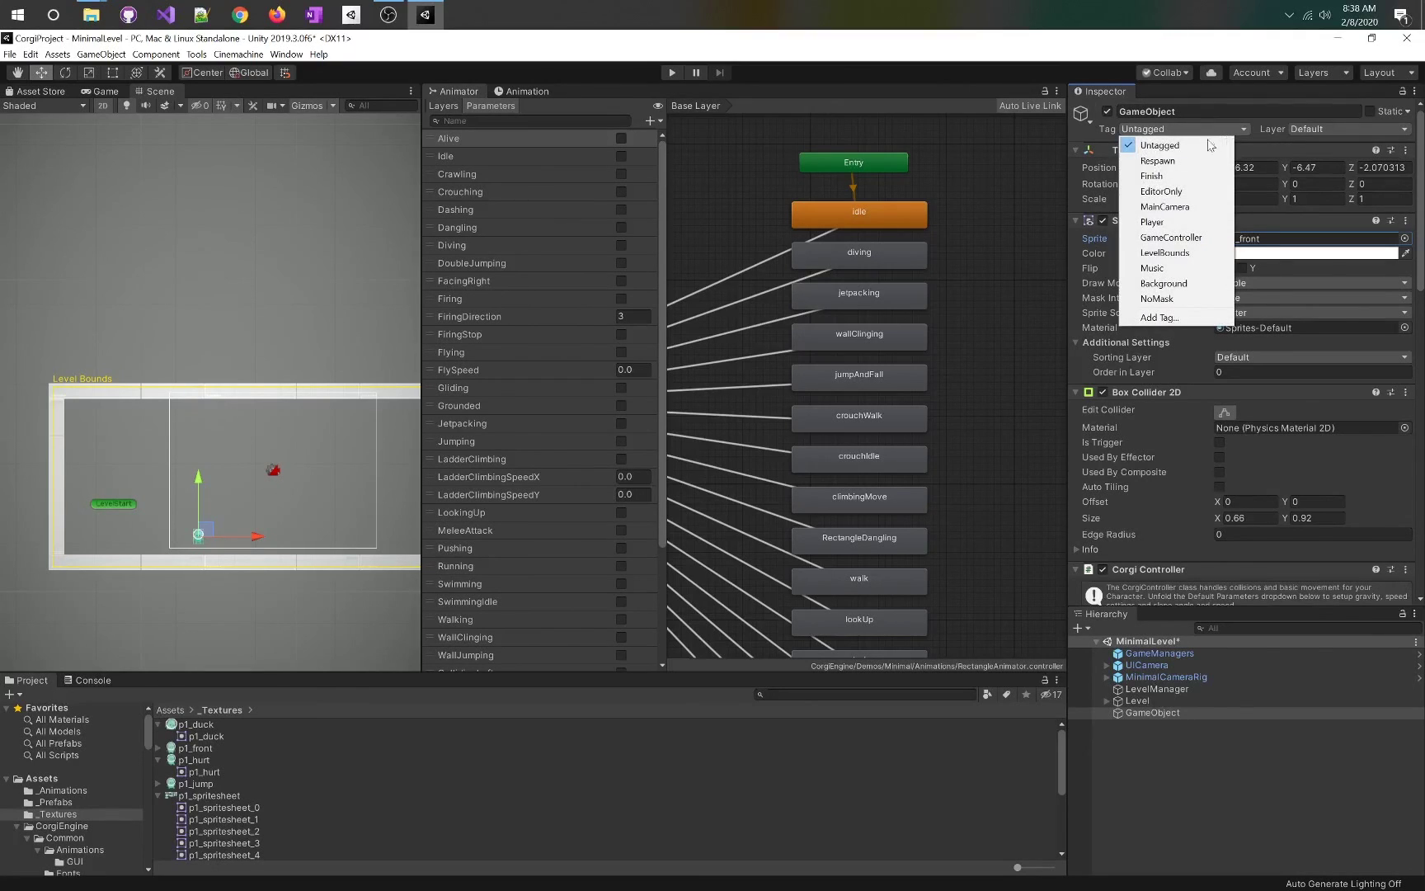
pyautogui.click(1184, 221)
pyautogui.click(1315, 129)
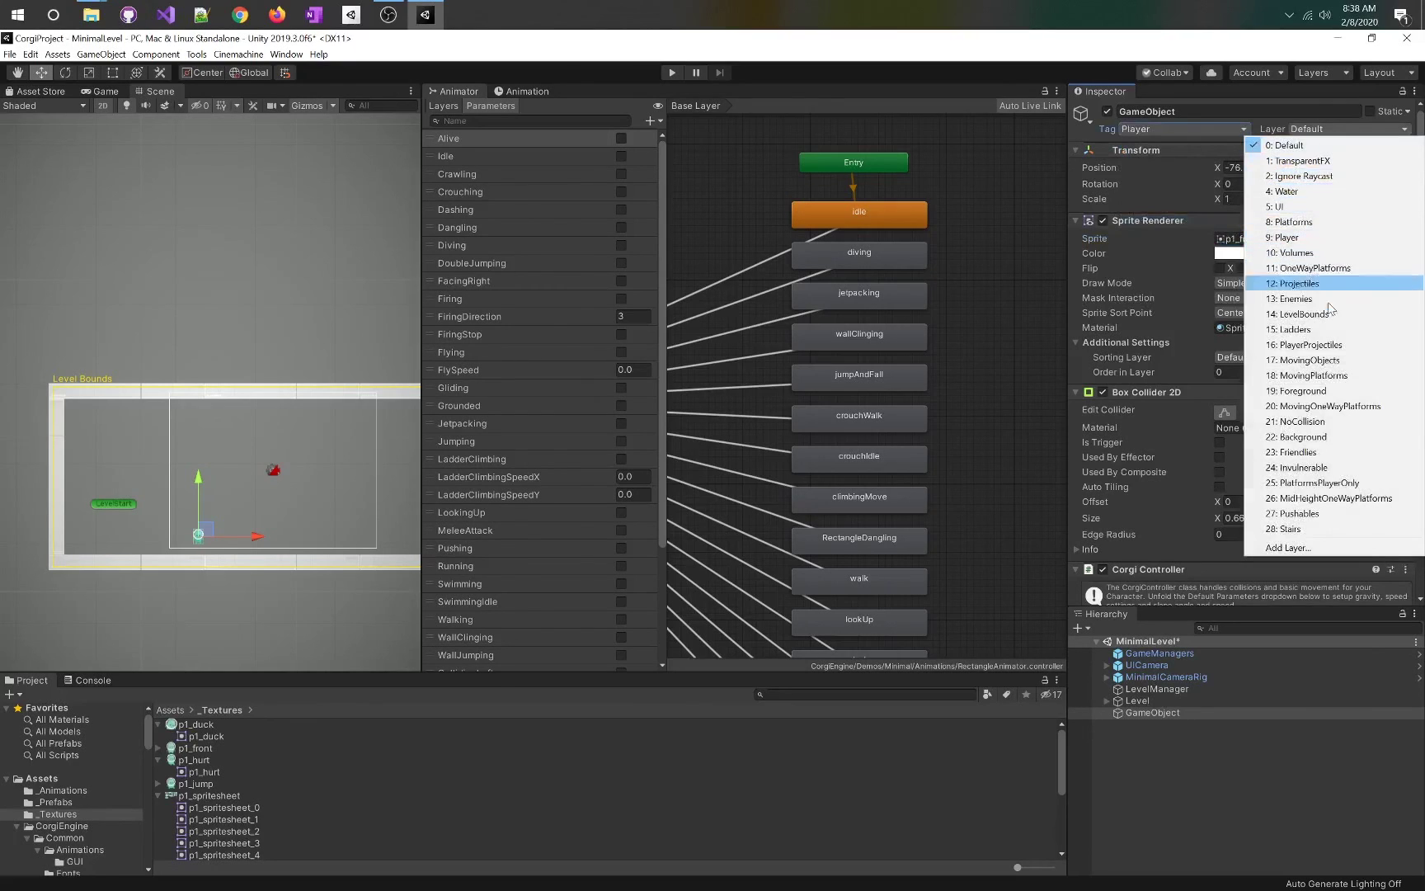
pyautogui.click(1357, 238)
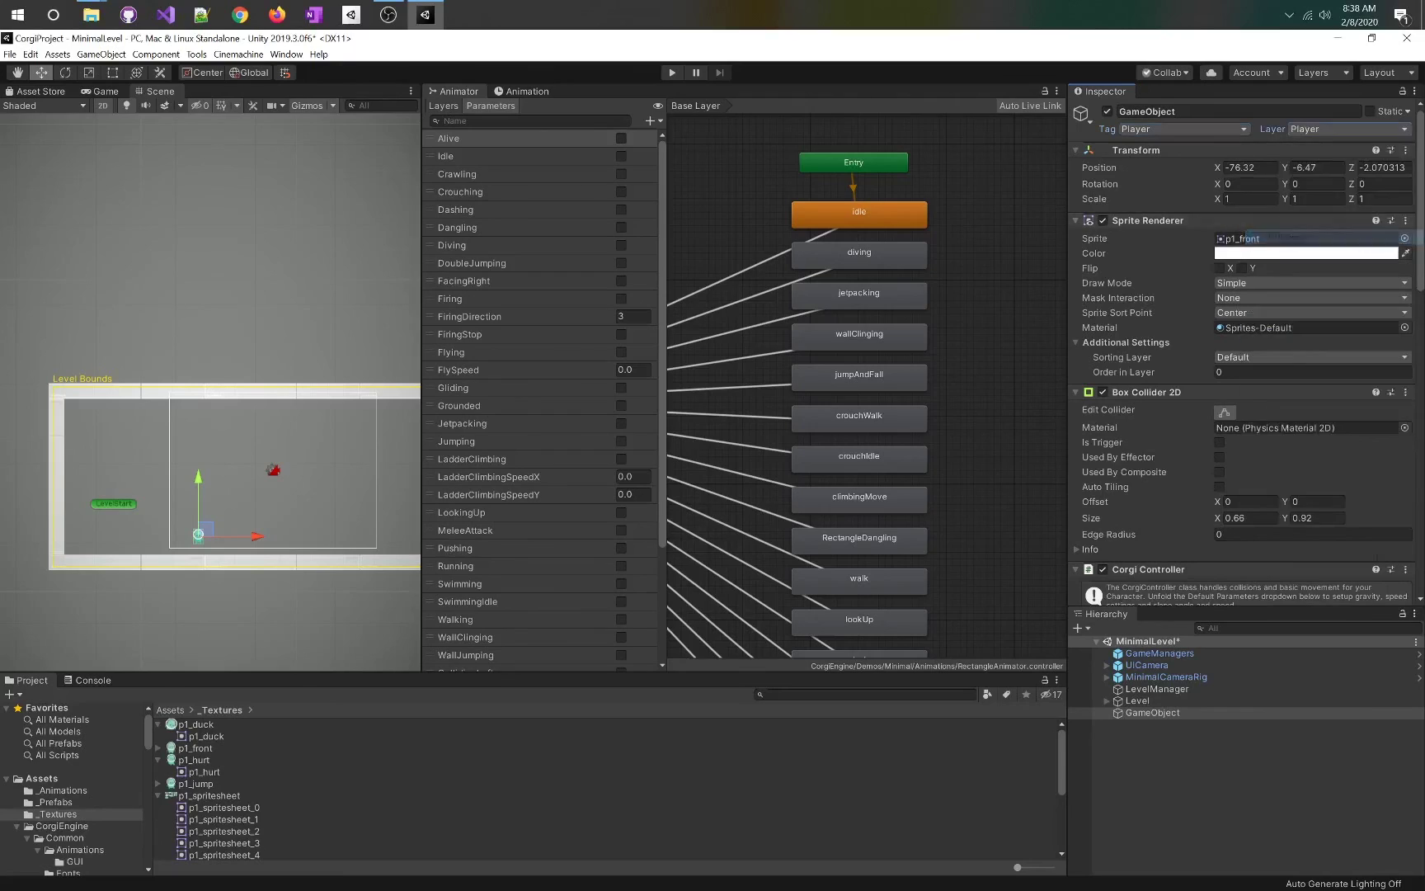
# Rename the object OurMinimalPlayer
pyautogui.click(1154, 112)
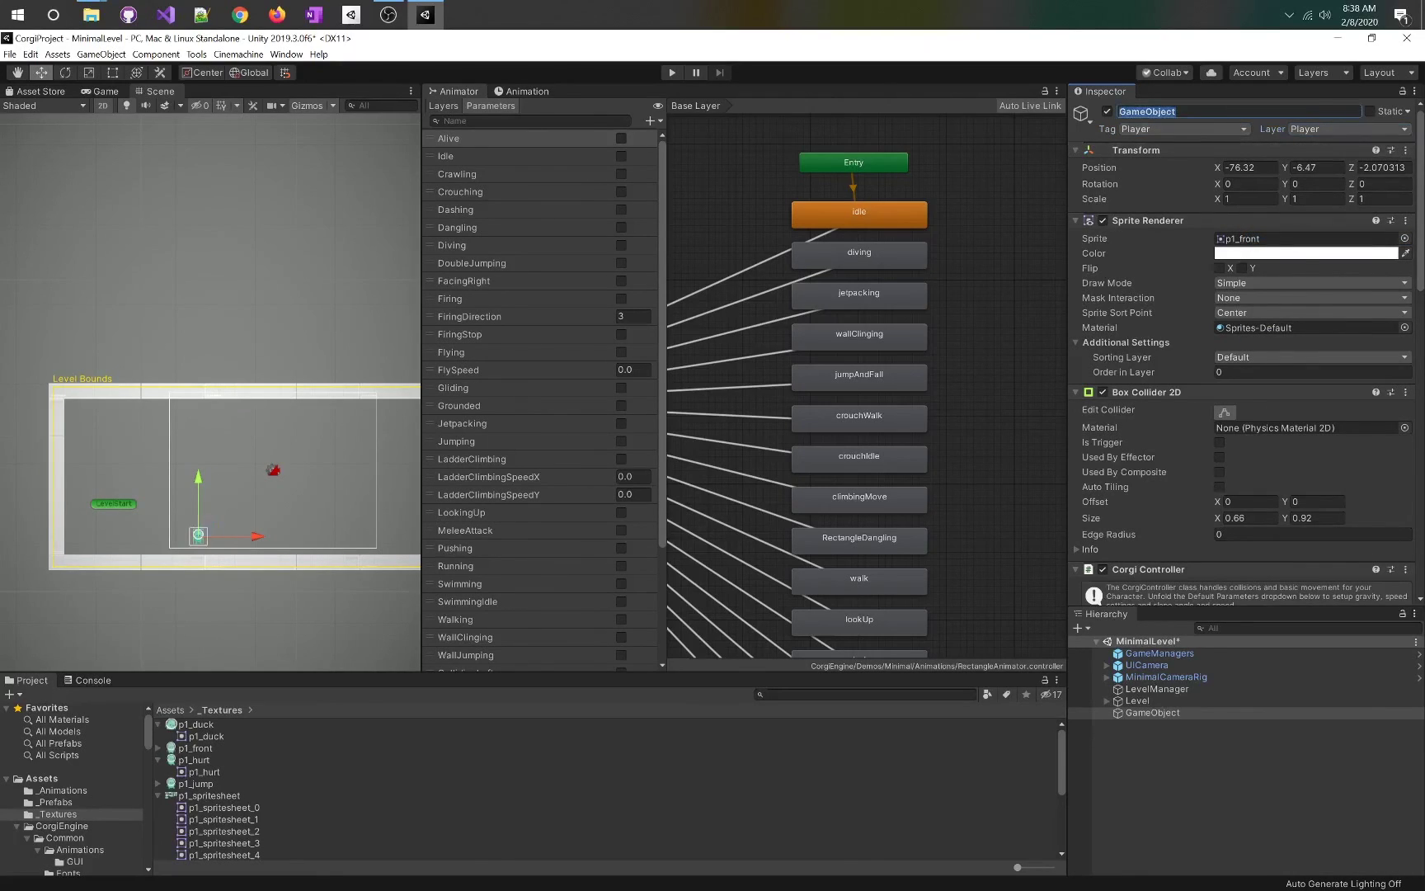
pyautogui.write('OurMinimalPlayer')
pyautogui.press('Return')
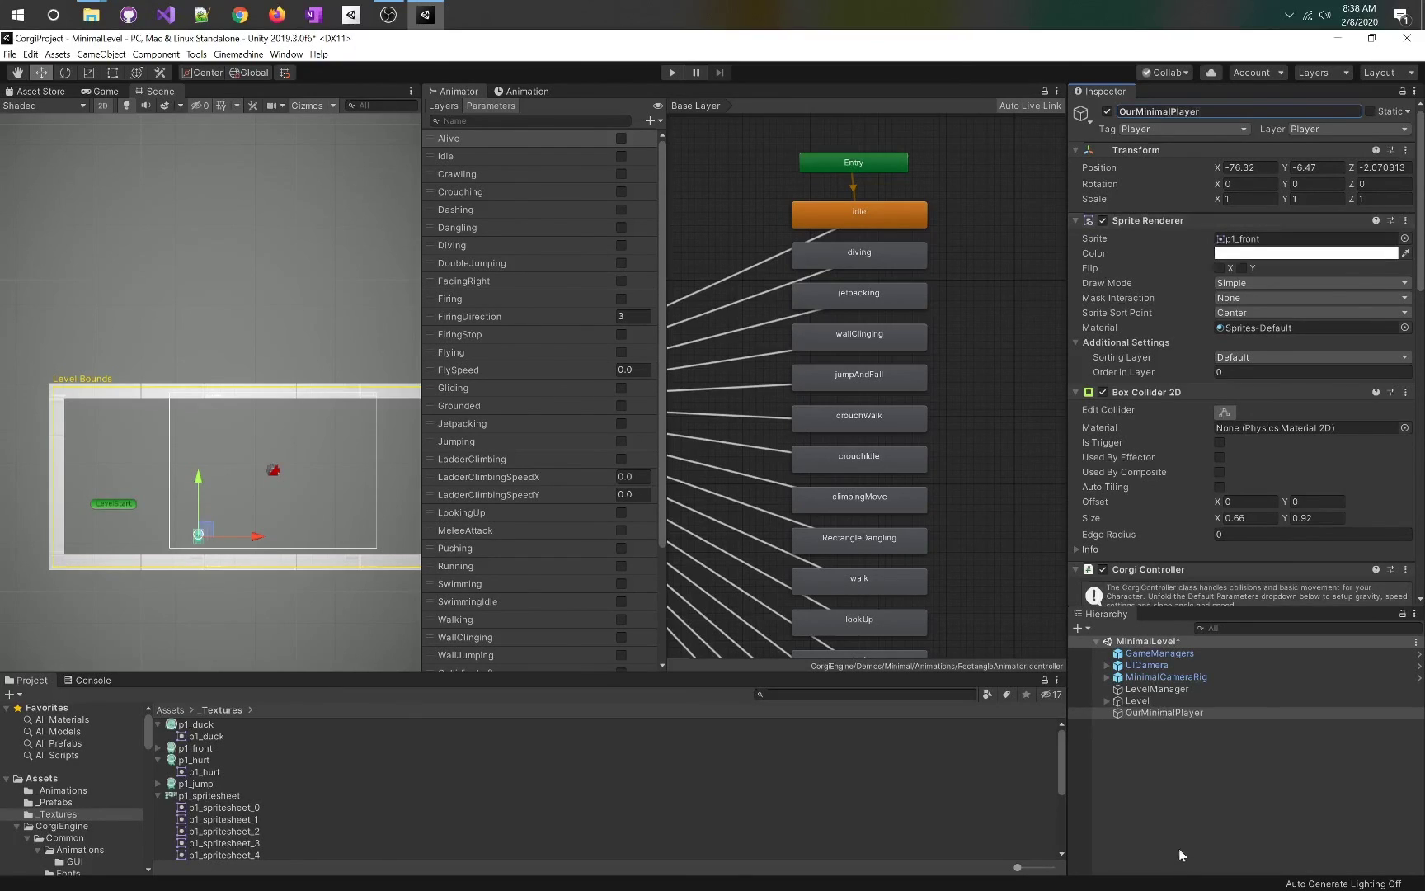
# Save OurMinimalPlayer as a prefab in the _Prefabs folder
pyautogui.click(1147, 713)
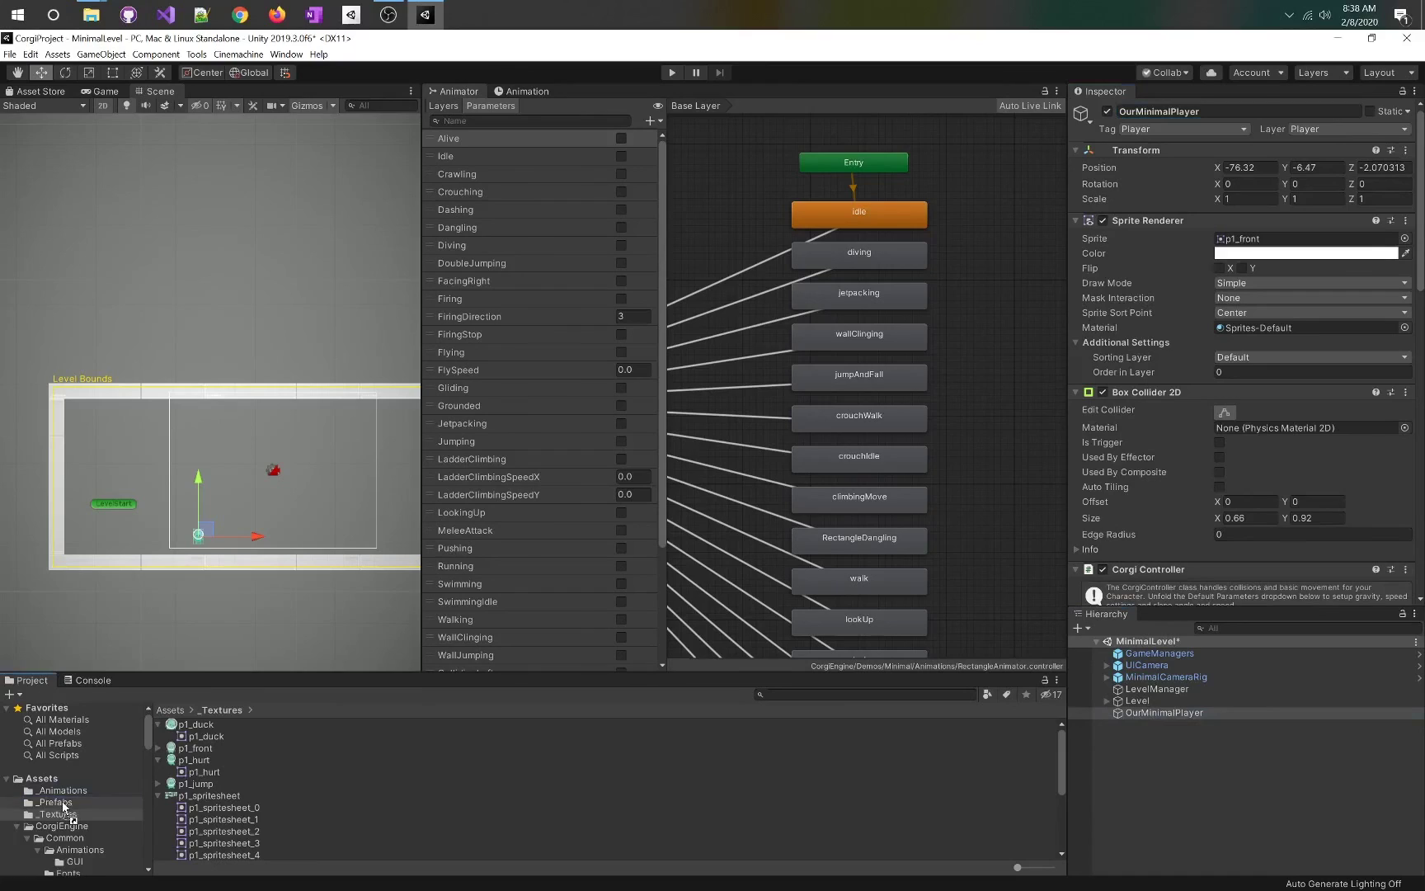
pyautogui.moveTo(66, 809); pyautogui.dragTo(65, 806)
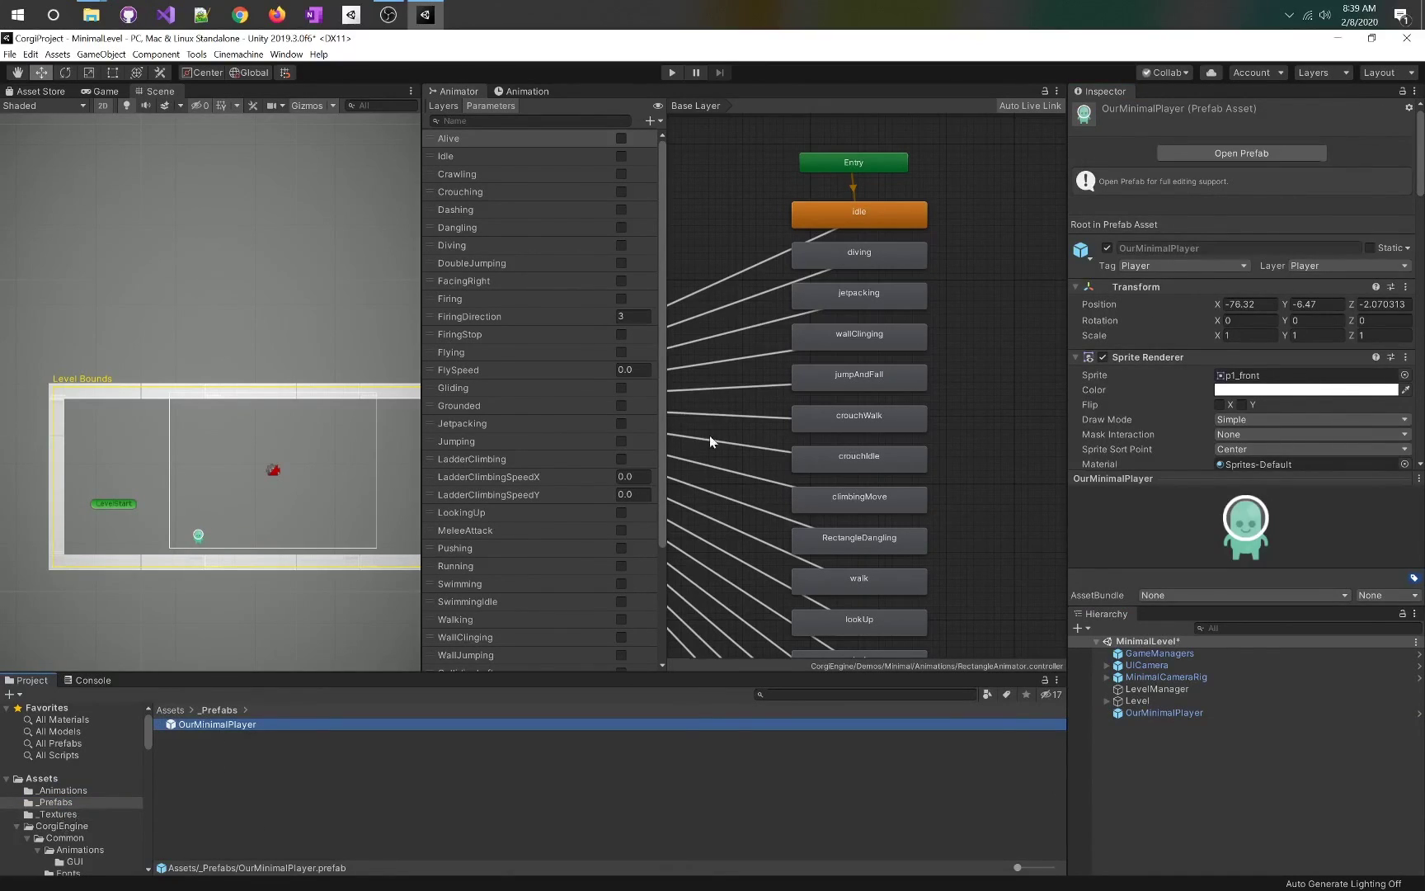
pyautogui.click(199, 536)
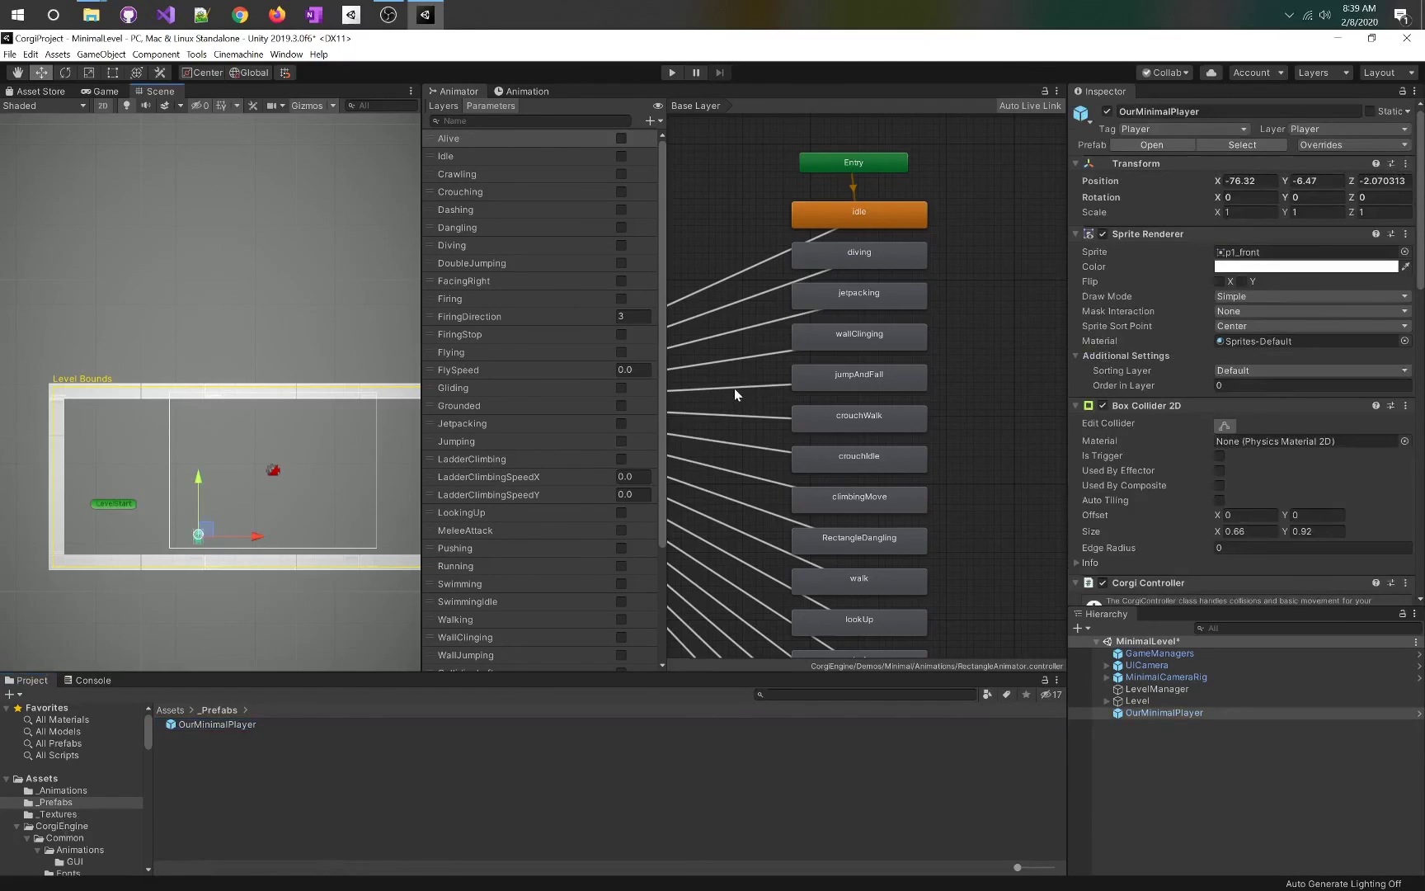
pyautogui.moveTo(1419, 175); pyautogui.dragTo(1418, 244)
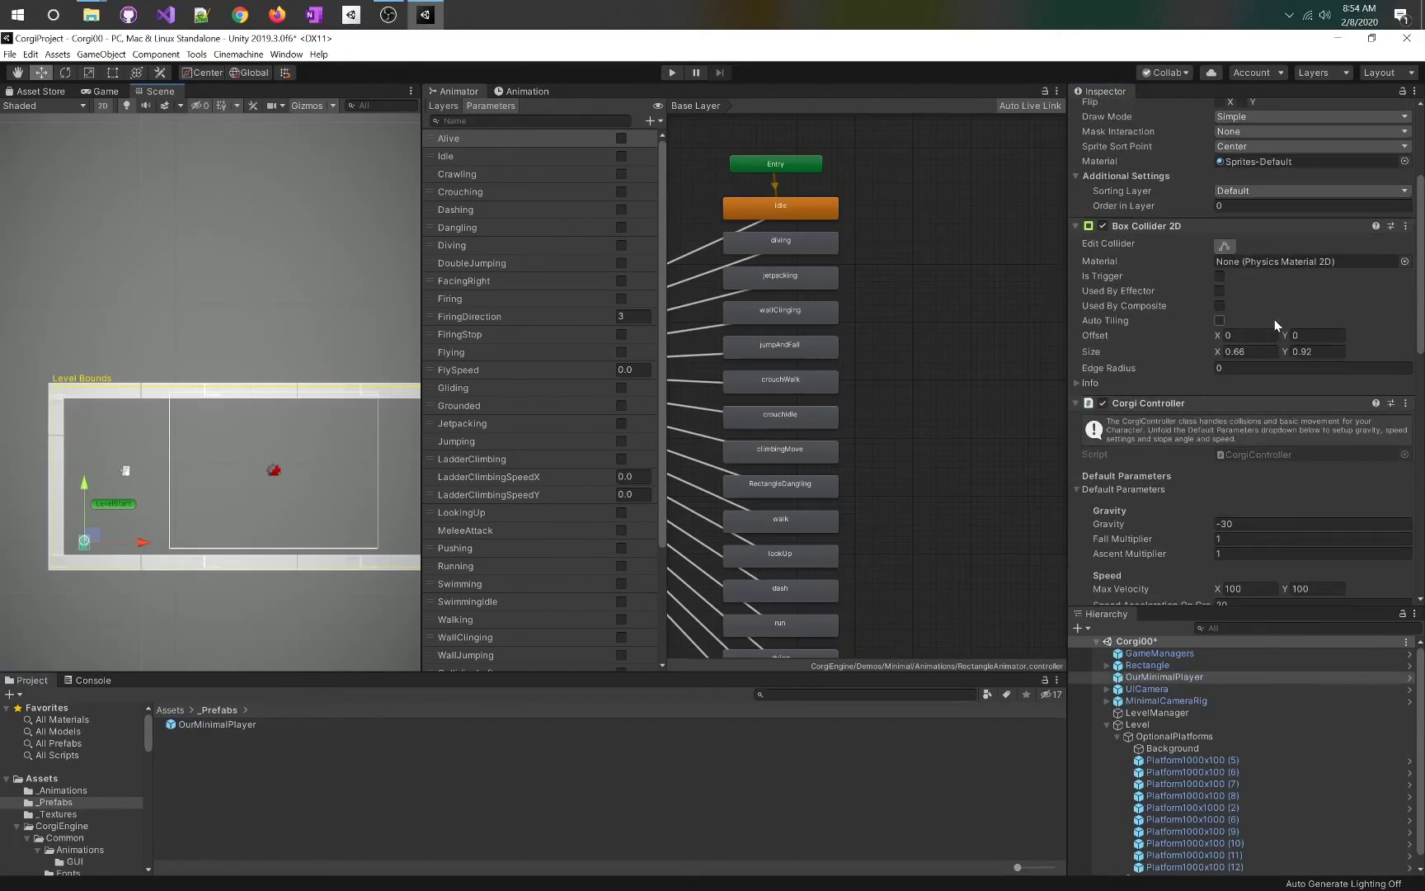
pyautogui.scroll(3, 1273, 320)
pyautogui.scroll(-15, 1273, 320)
# Add a Character component and autobuild it as a player character
pyautogui.click(1238, 588)
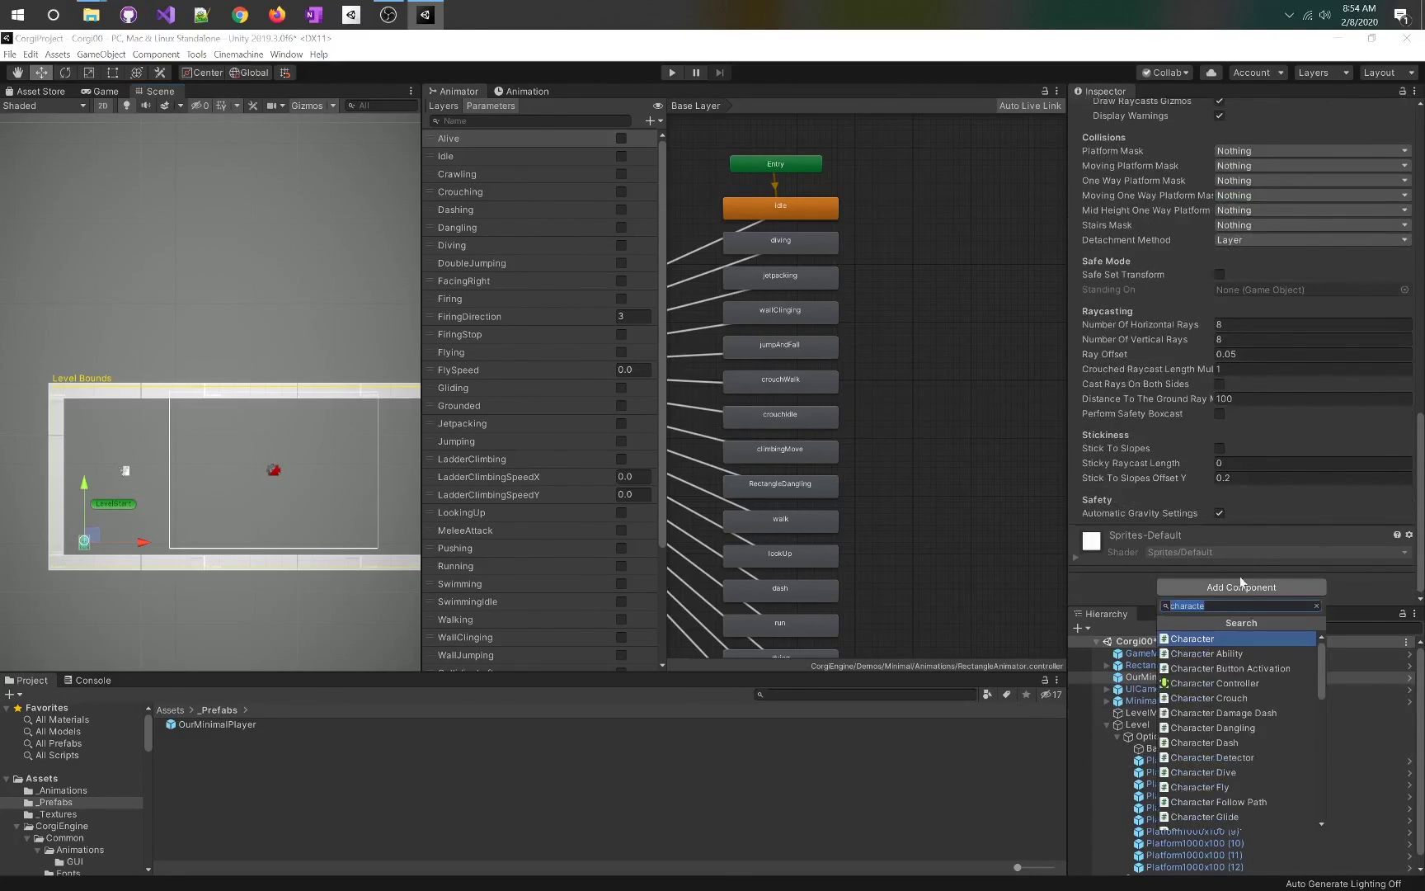
pyautogui.write('characte')
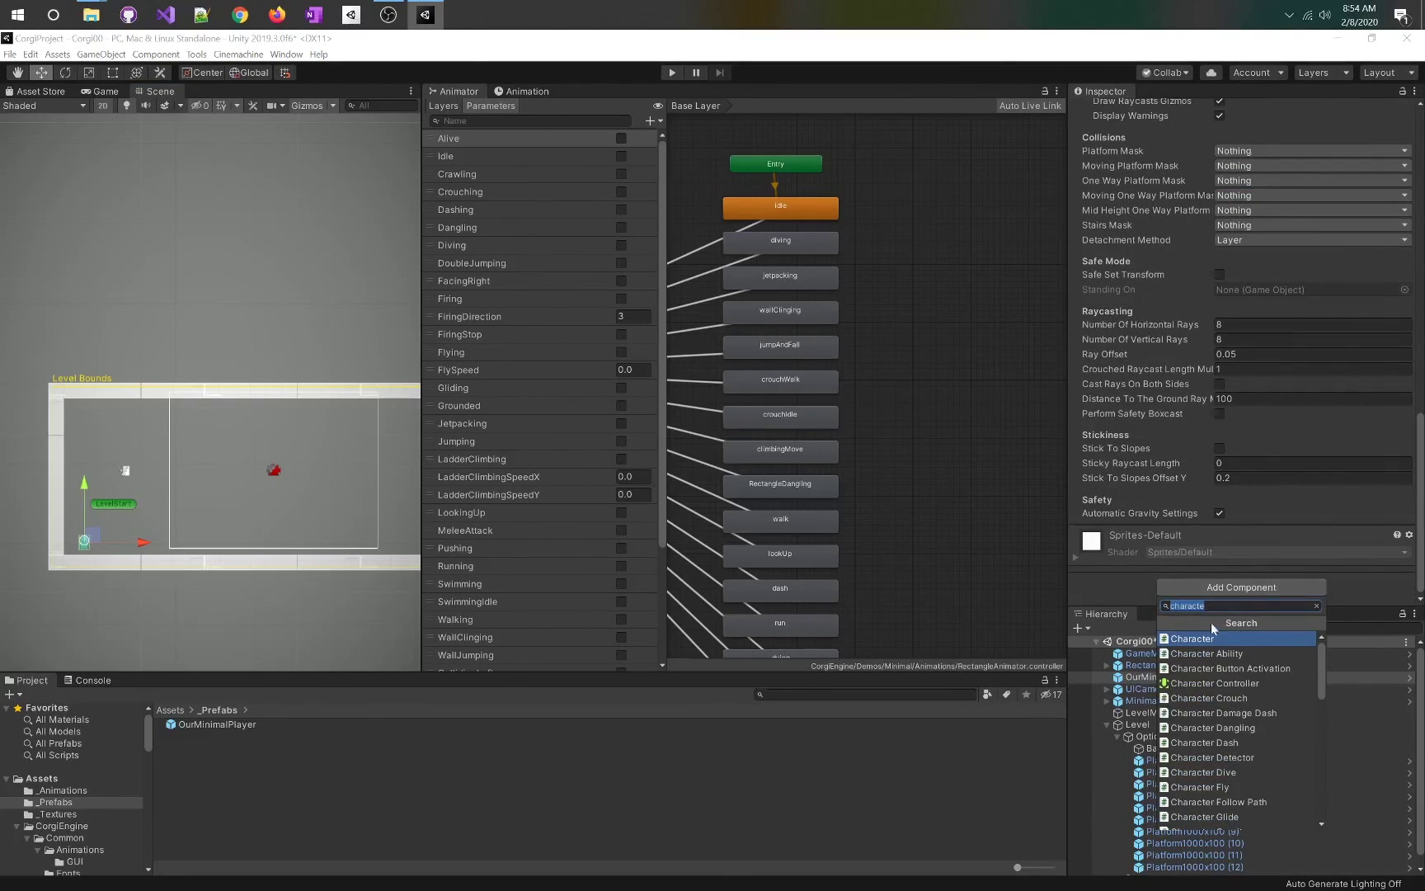
pyautogui.click(1197, 640)
pyautogui.scroll(-8, 1184, 576)
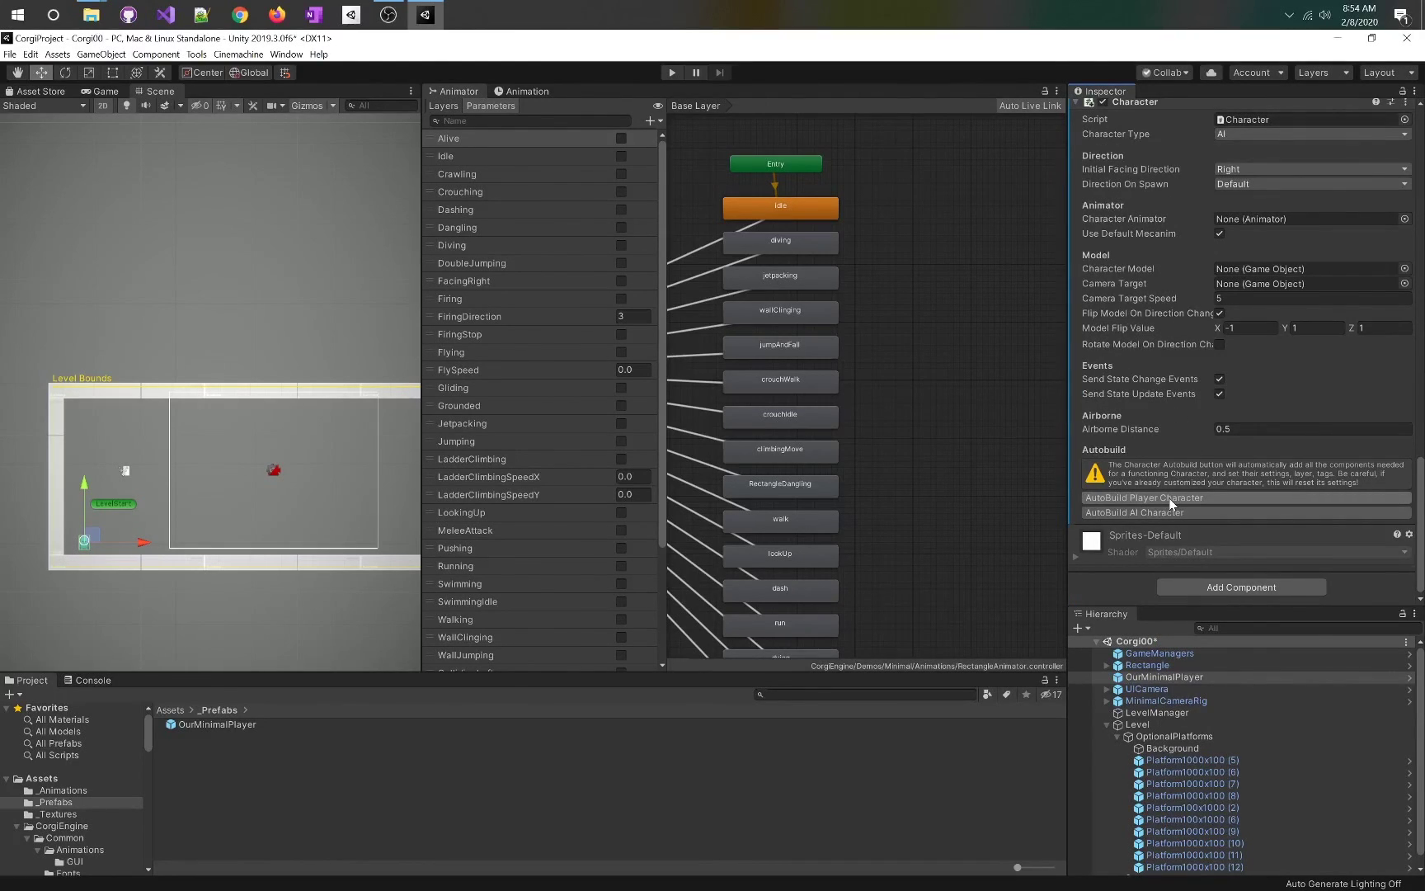
pyautogui.click(1170, 499)
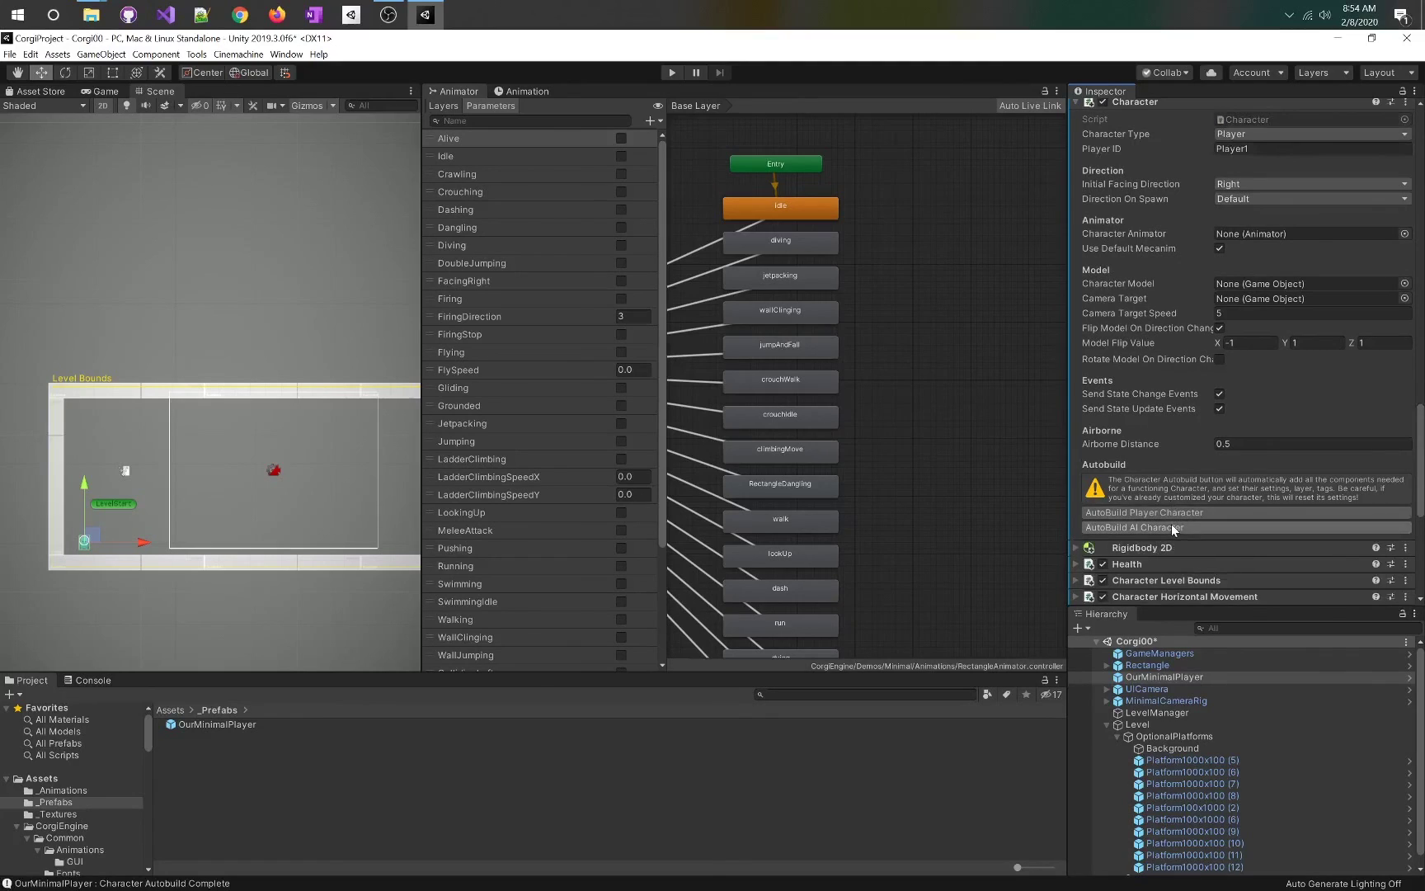
pyautogui.scroll(10, 1184, 369)
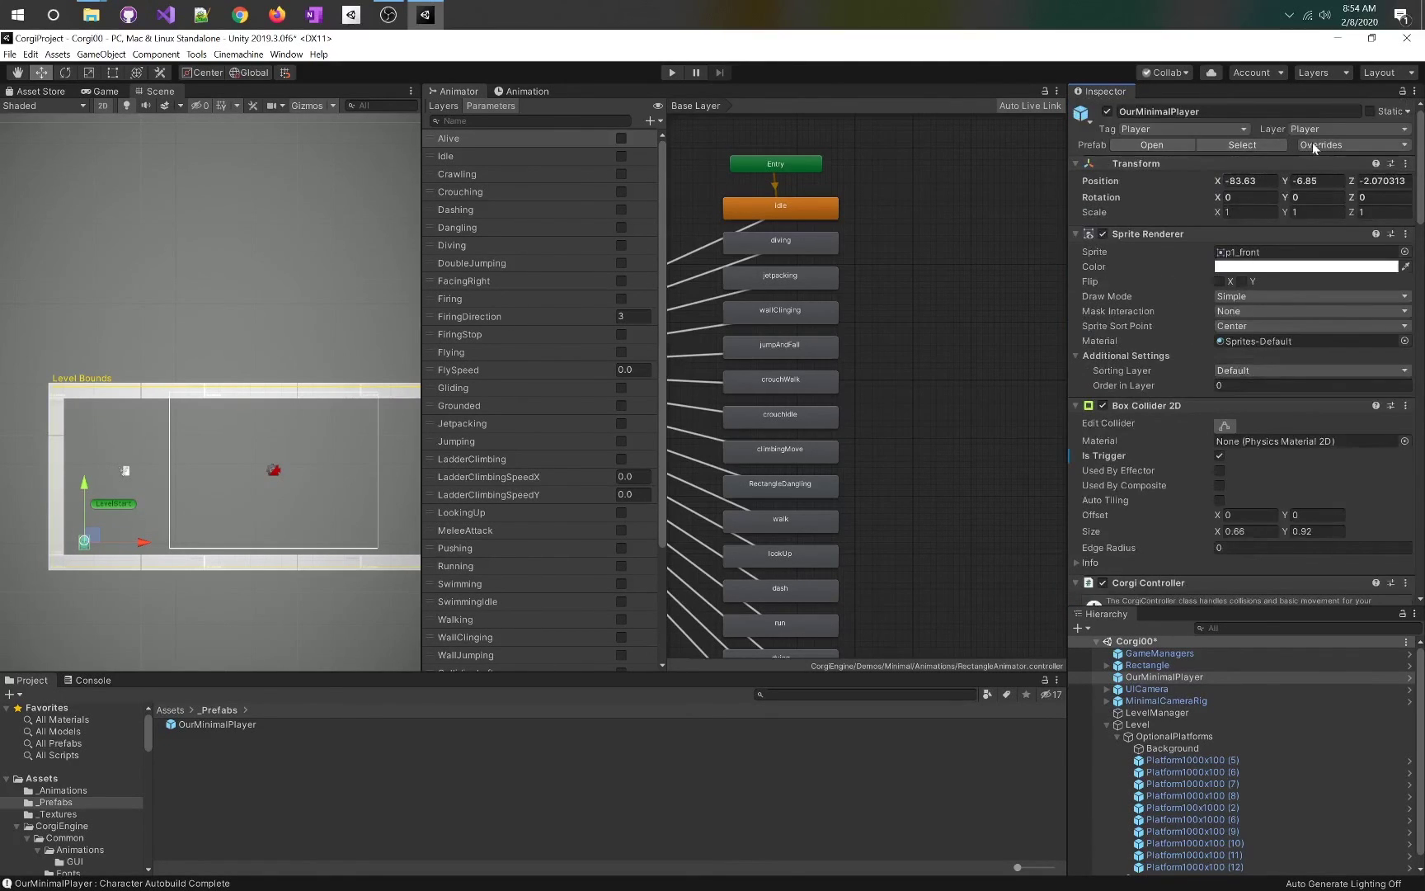
# Apply all overrides to the OurMinimalPlayer prefab and review its ability components
pyautogui.click(1395, 146)
pyautogui.click(1357, 532)
pyautogui.scroll(-20, 1247, 209)
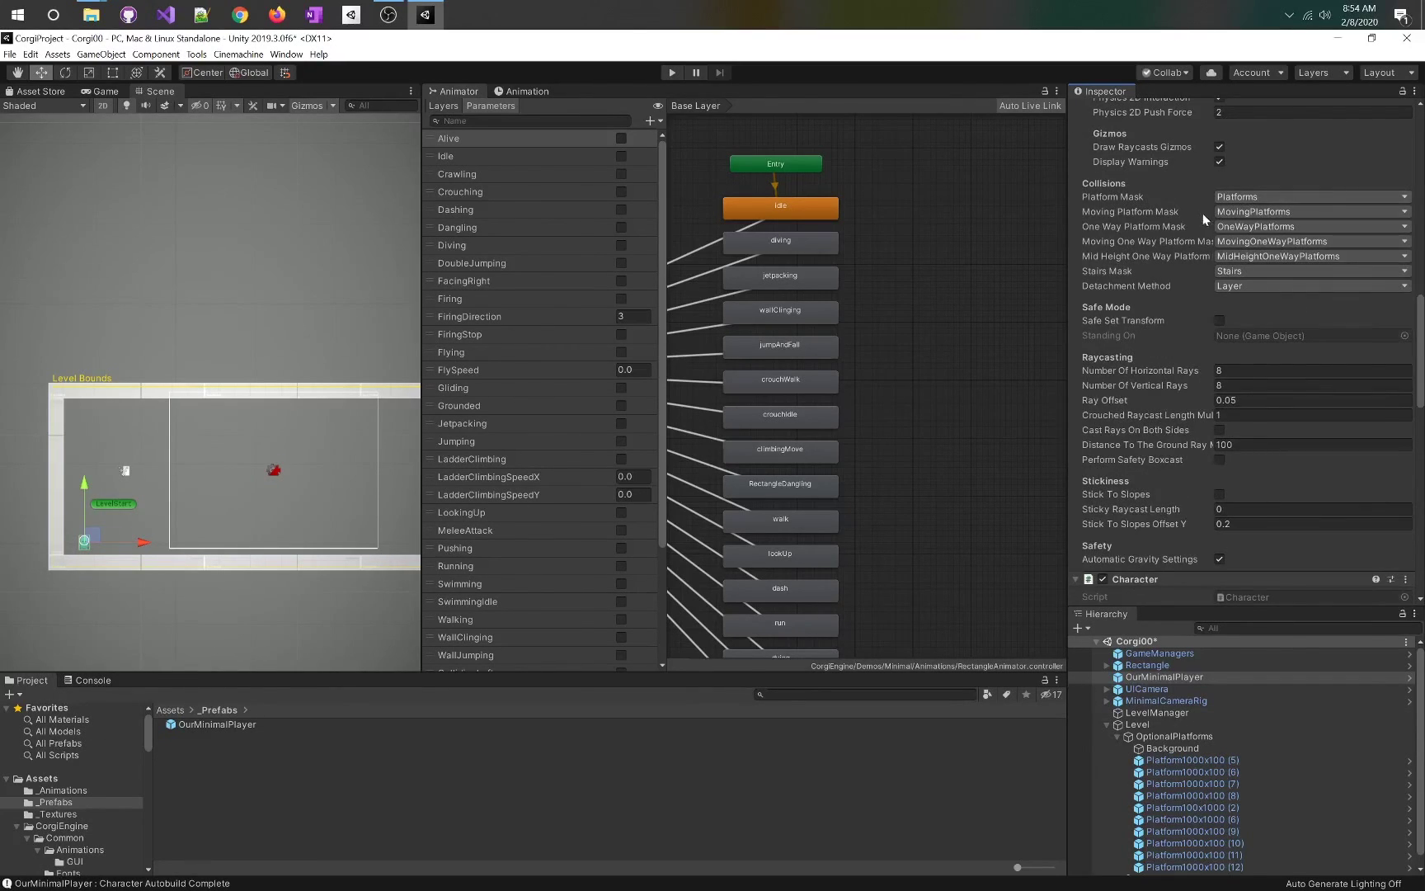
pyautogui.scroll(12, 1198, 467)
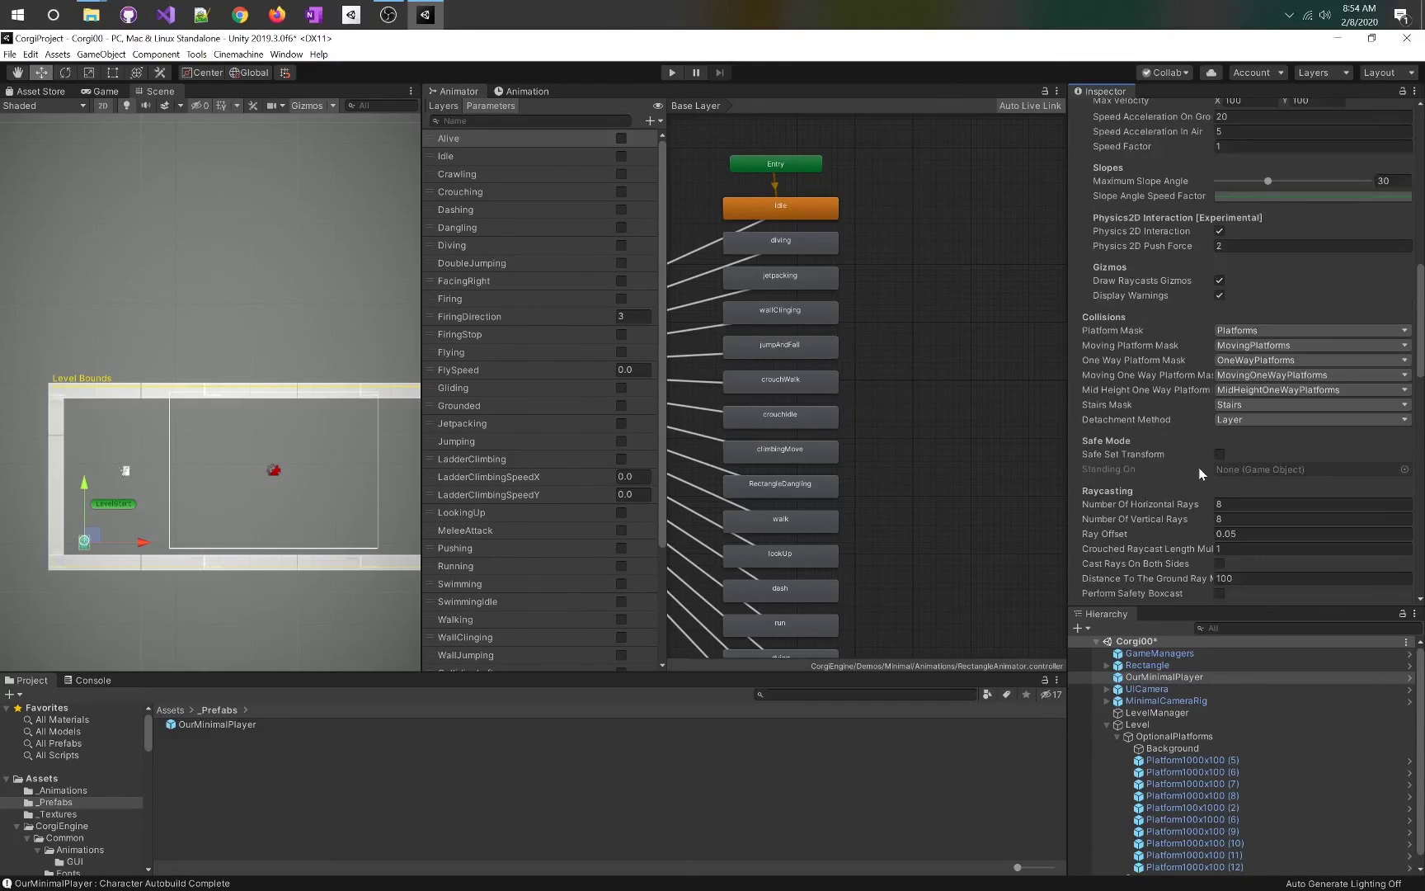
pyautogui.scroll(-20, 1198, 467)
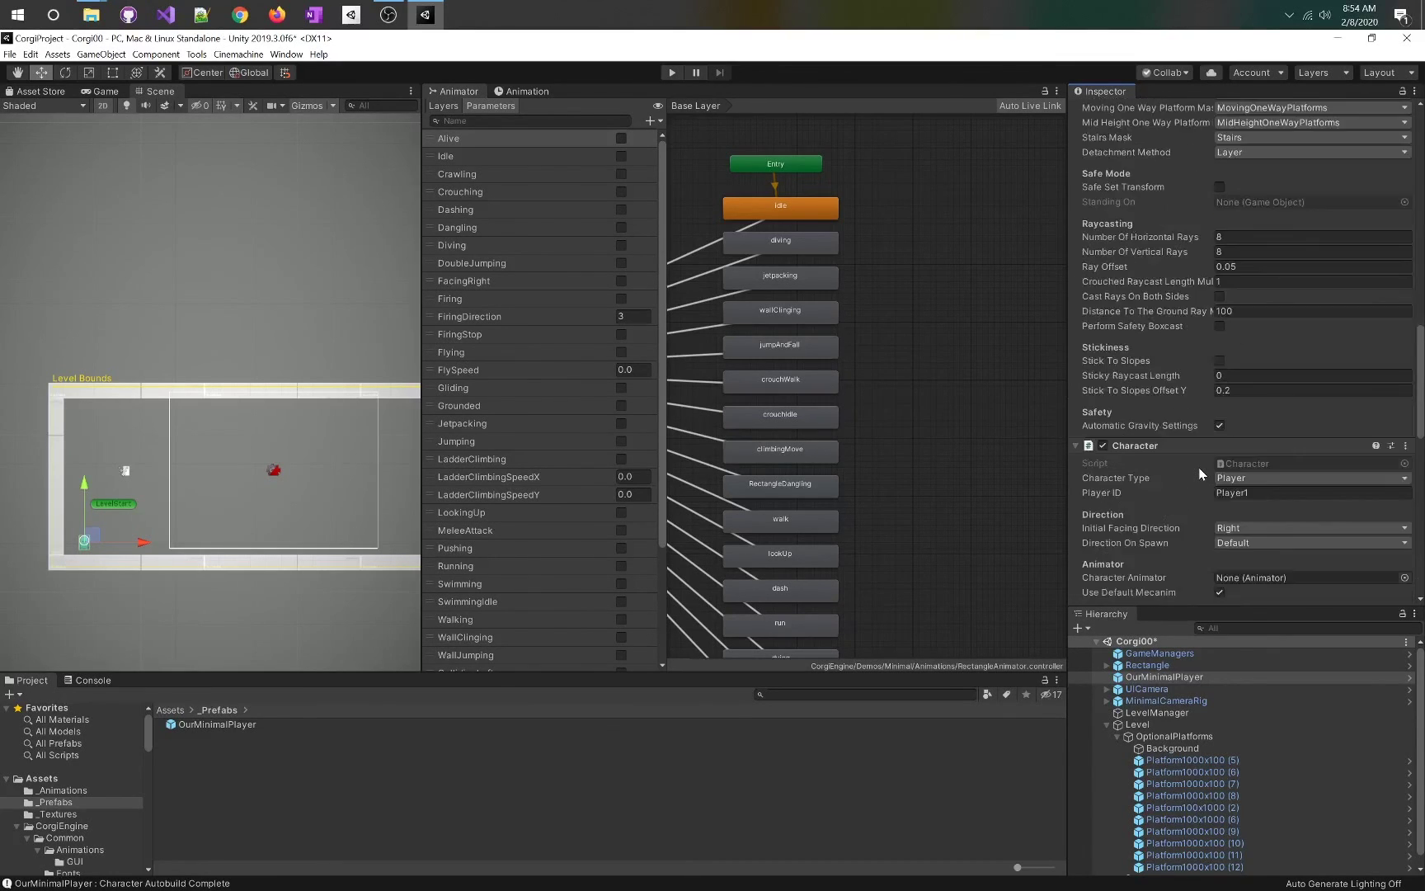
pyautogui.scroll(-12, 1200, 472)
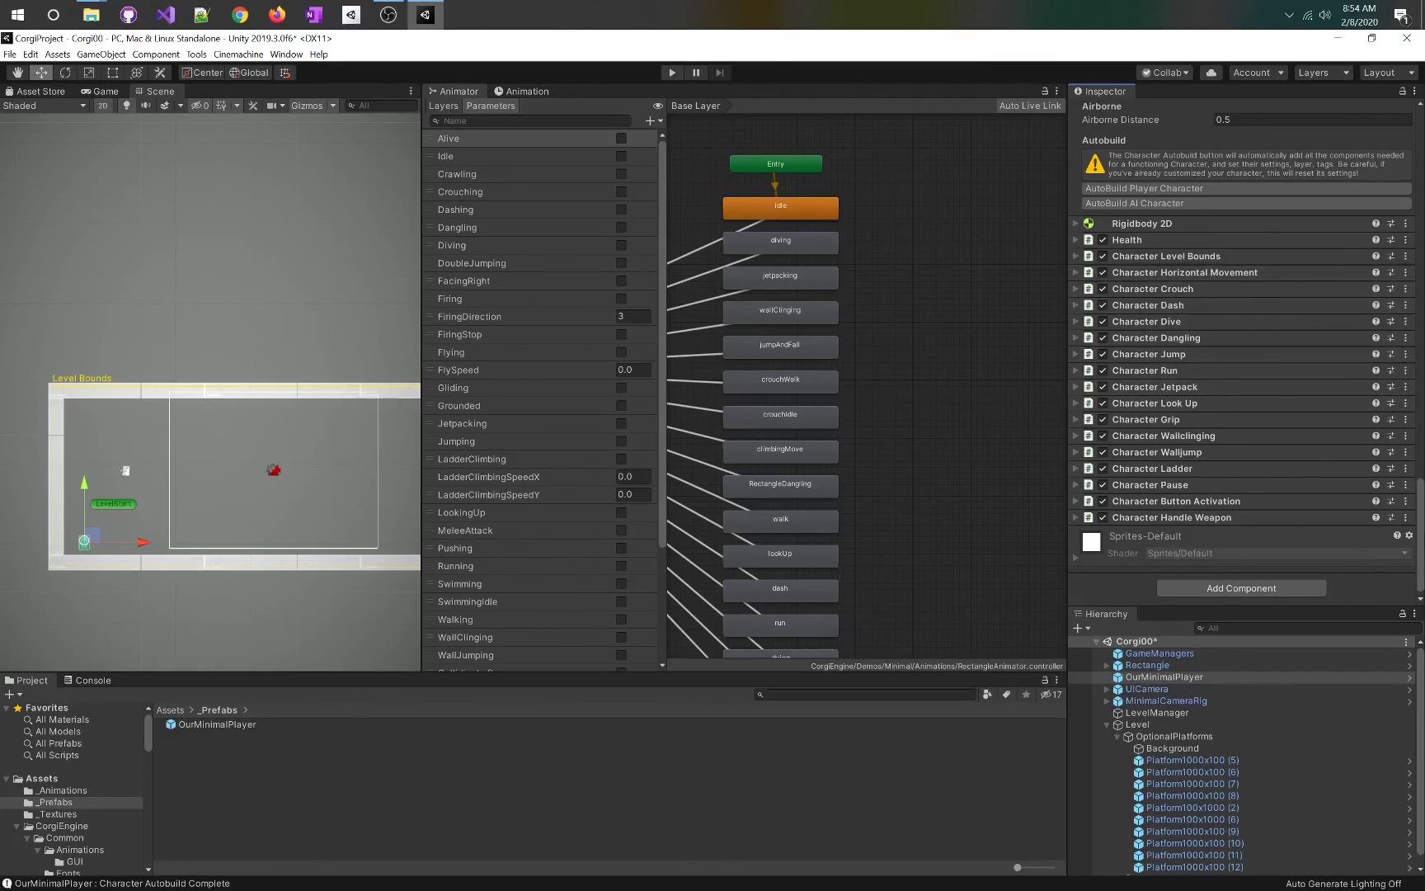
# Assign the OurMinimalPlayer prefab to the Level Manager's Player Prefabs Element 0
pyautogui.click(1157, 713)
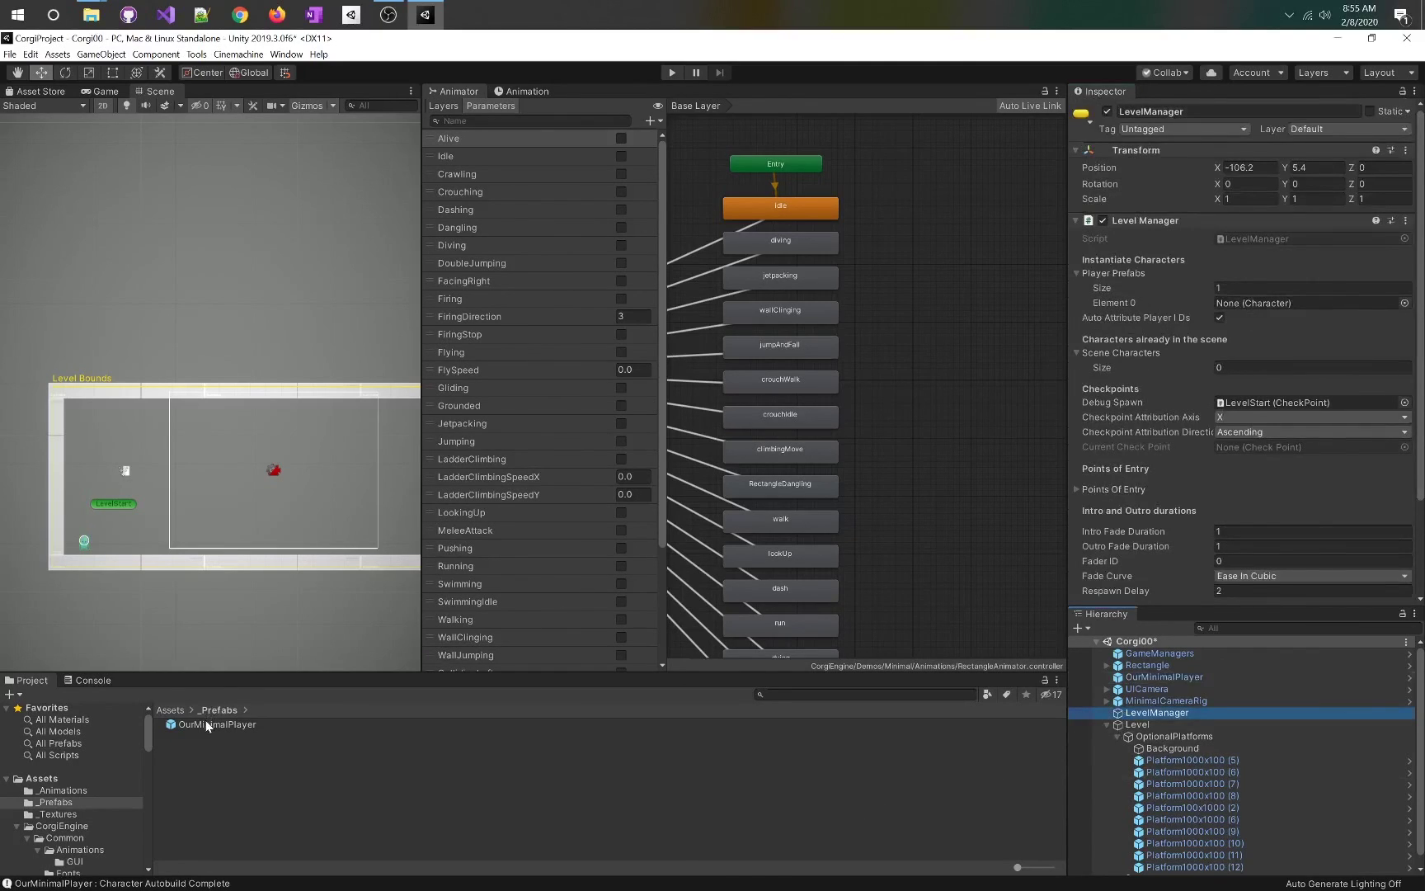
pyautogui.moveTo(204, 720); pyautogui.dragTo(1247, 304)
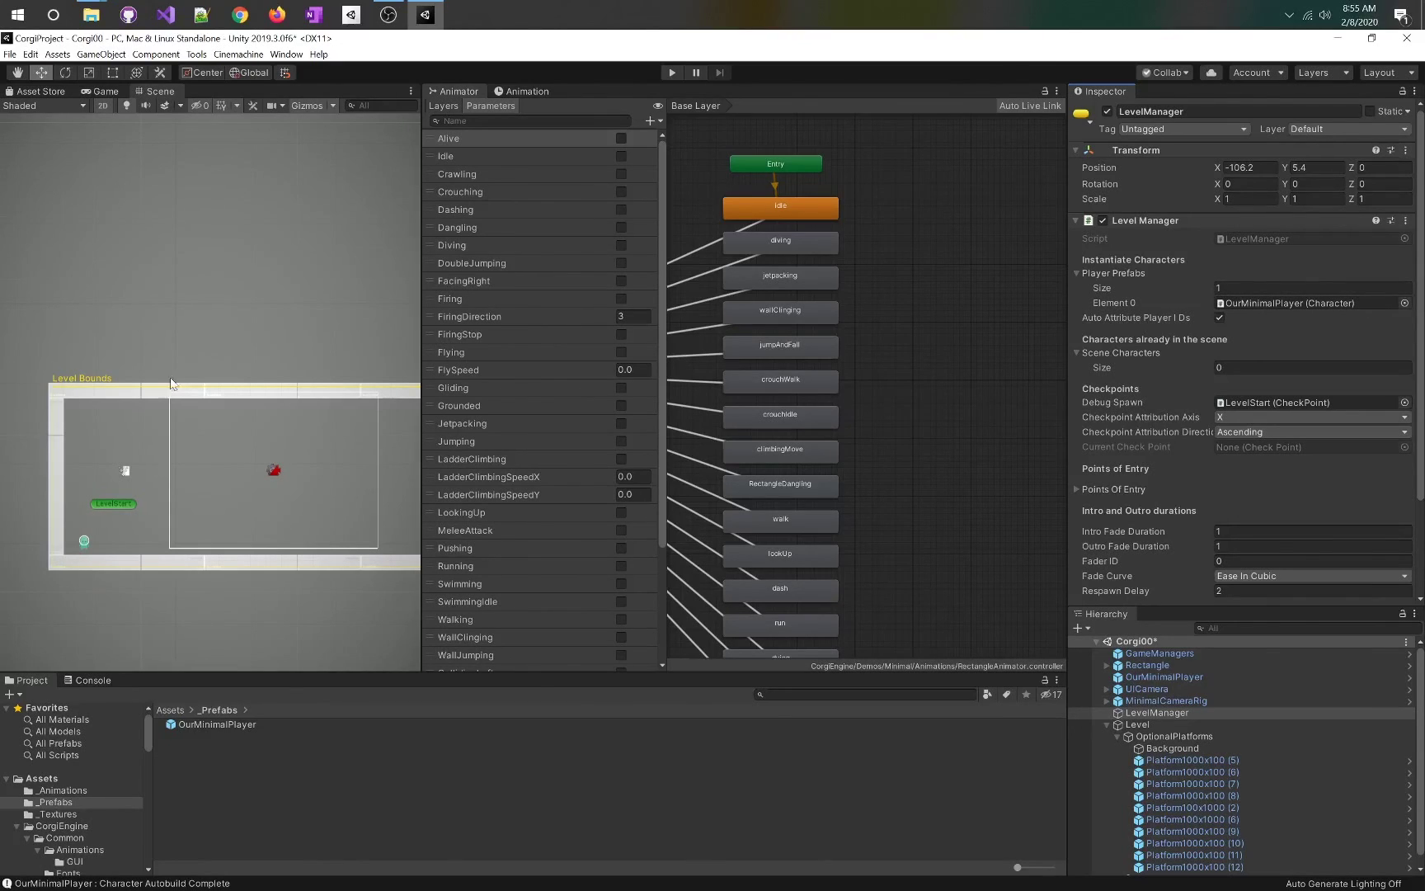
pyautogui.click(1107, 725)
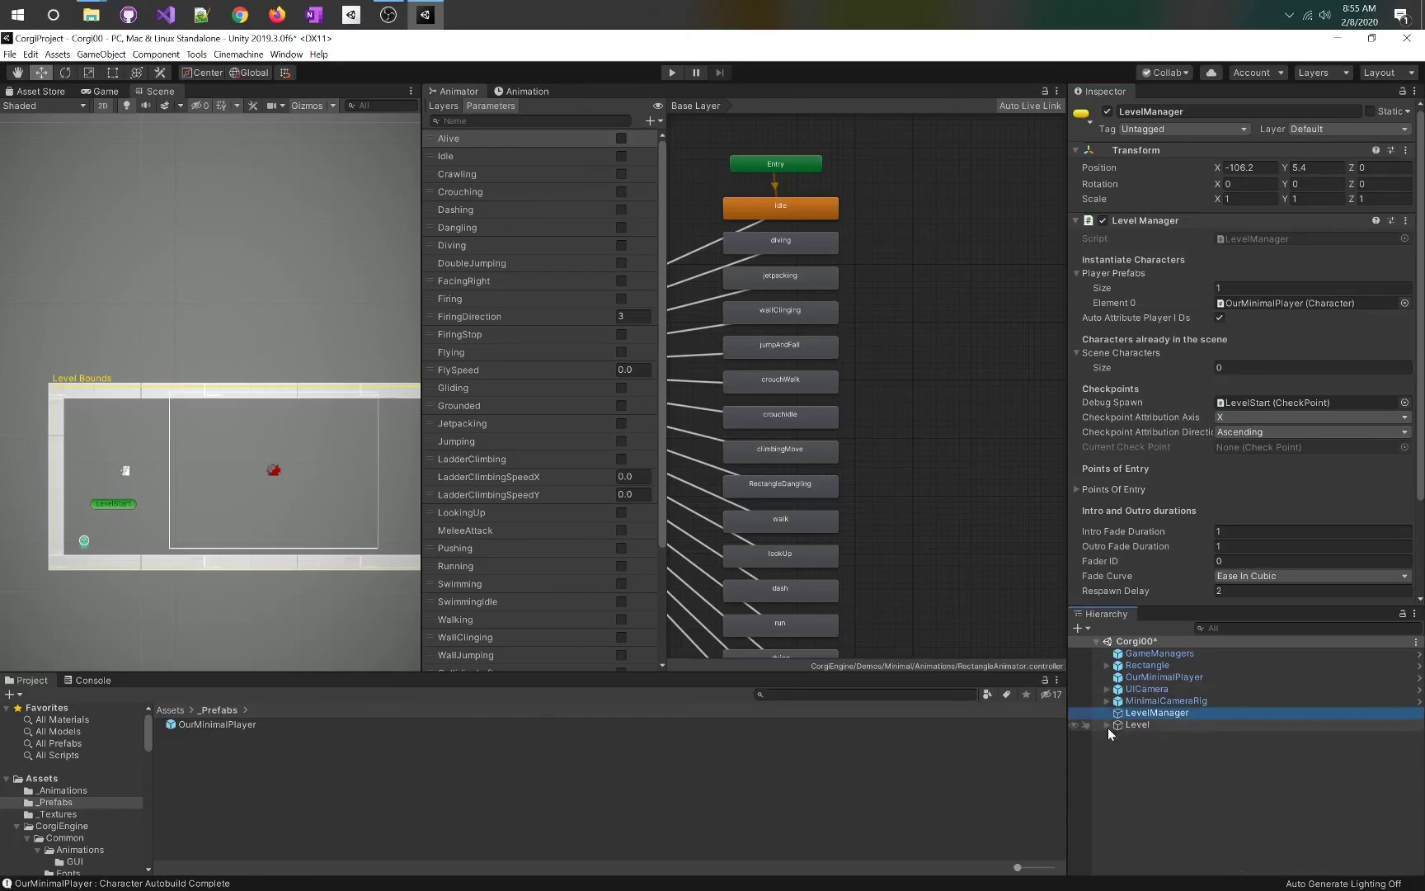
# Delete the Rectangle and OurMinimalPlayer objects from the scene
pyautogui.click(1156, 666)
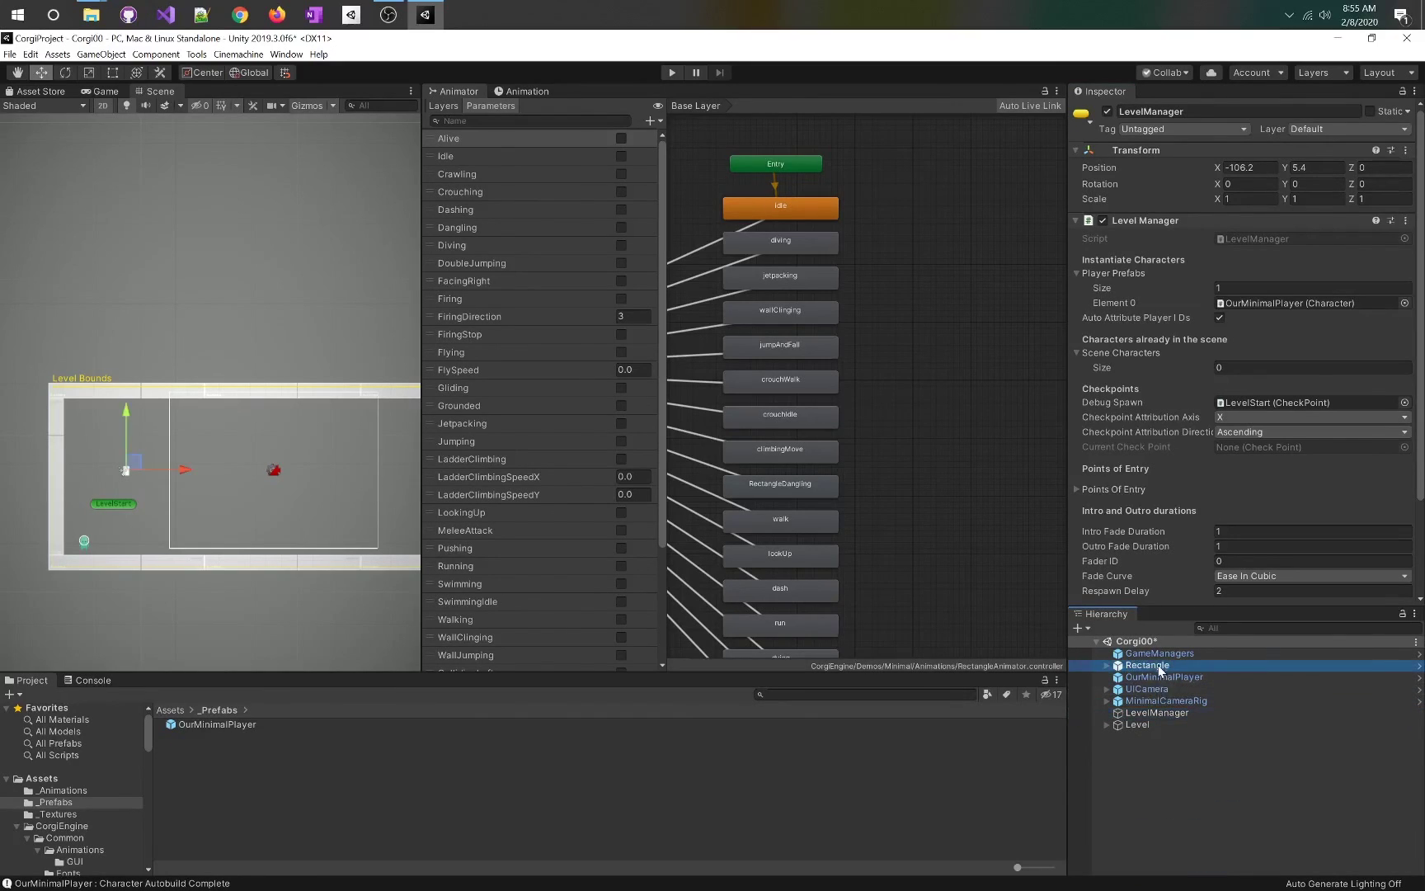
pyautogui.keyDown('ctrl'); pyautogui.click(1163, 677); pyautogui.keyUp('ctrl')
pyautogui.rightClick(1163, 677)
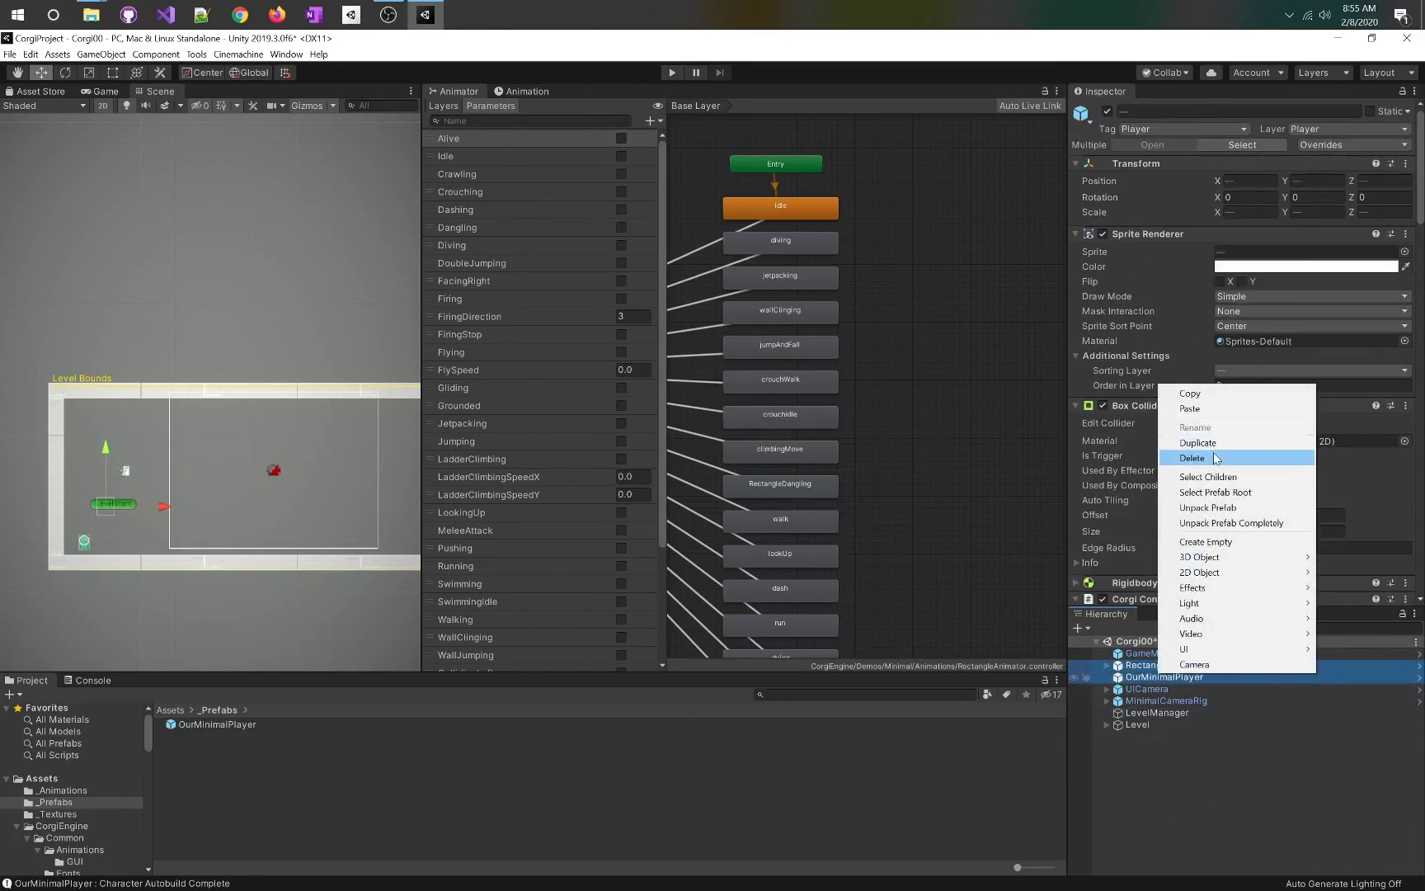
pyautogui.click(1214, 458)
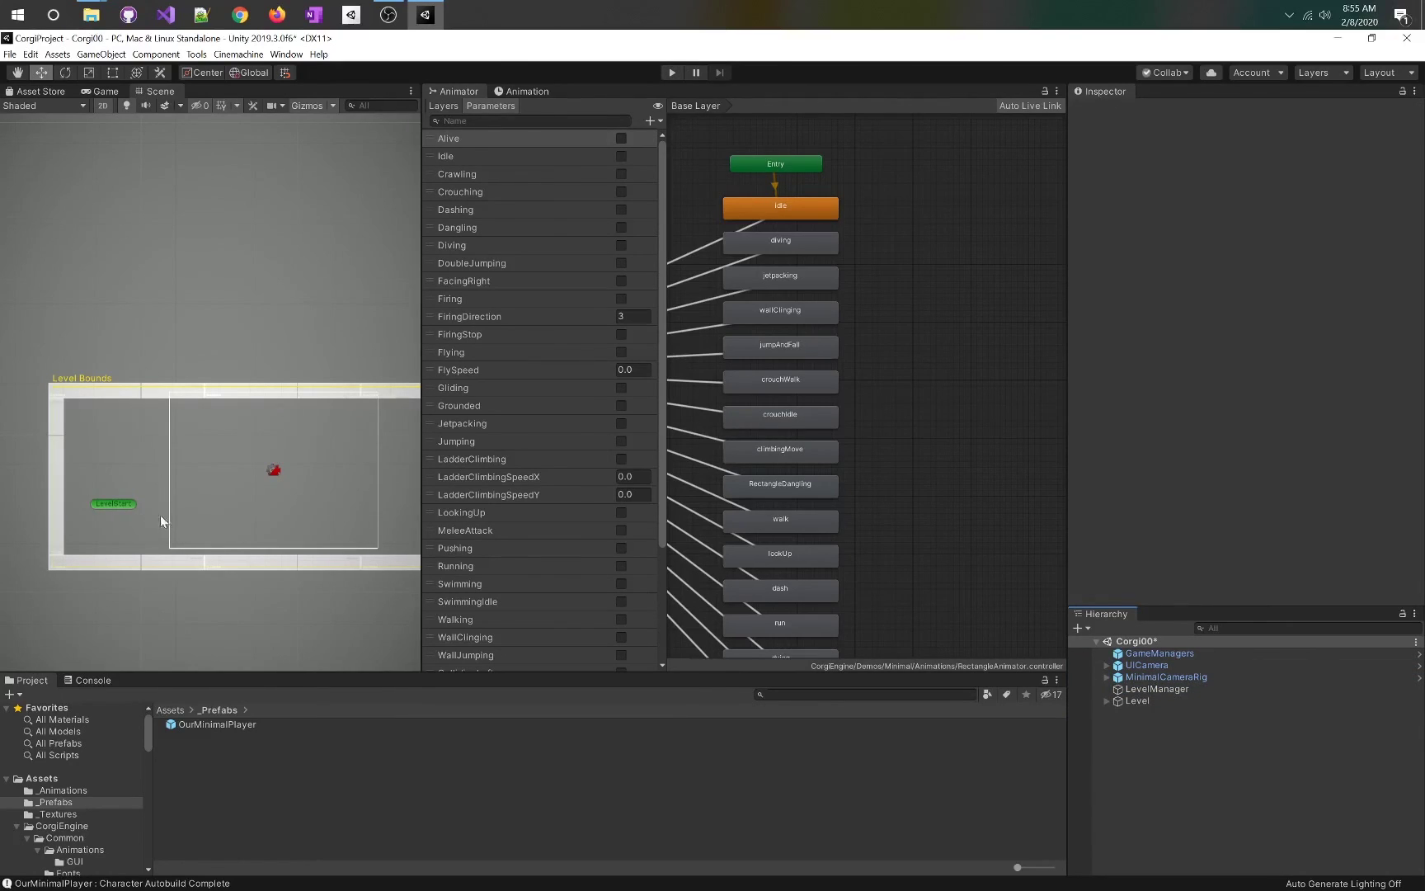
# Expand the Level group and review LevelManager's settings, including the Points Of Entry list
pyautogui.click(1106, 700)
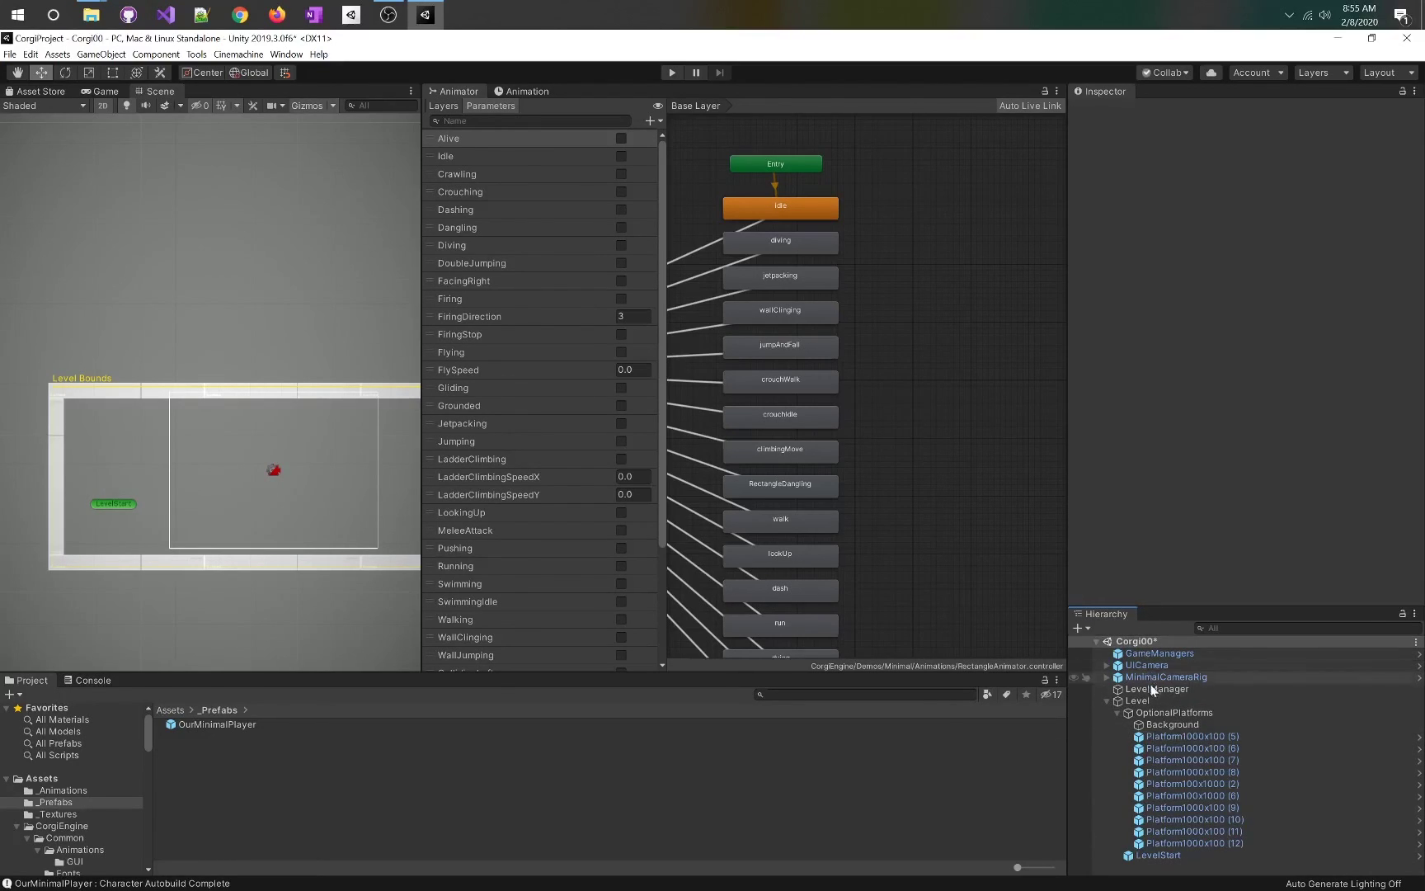
pyautogui.click(1154, 688)
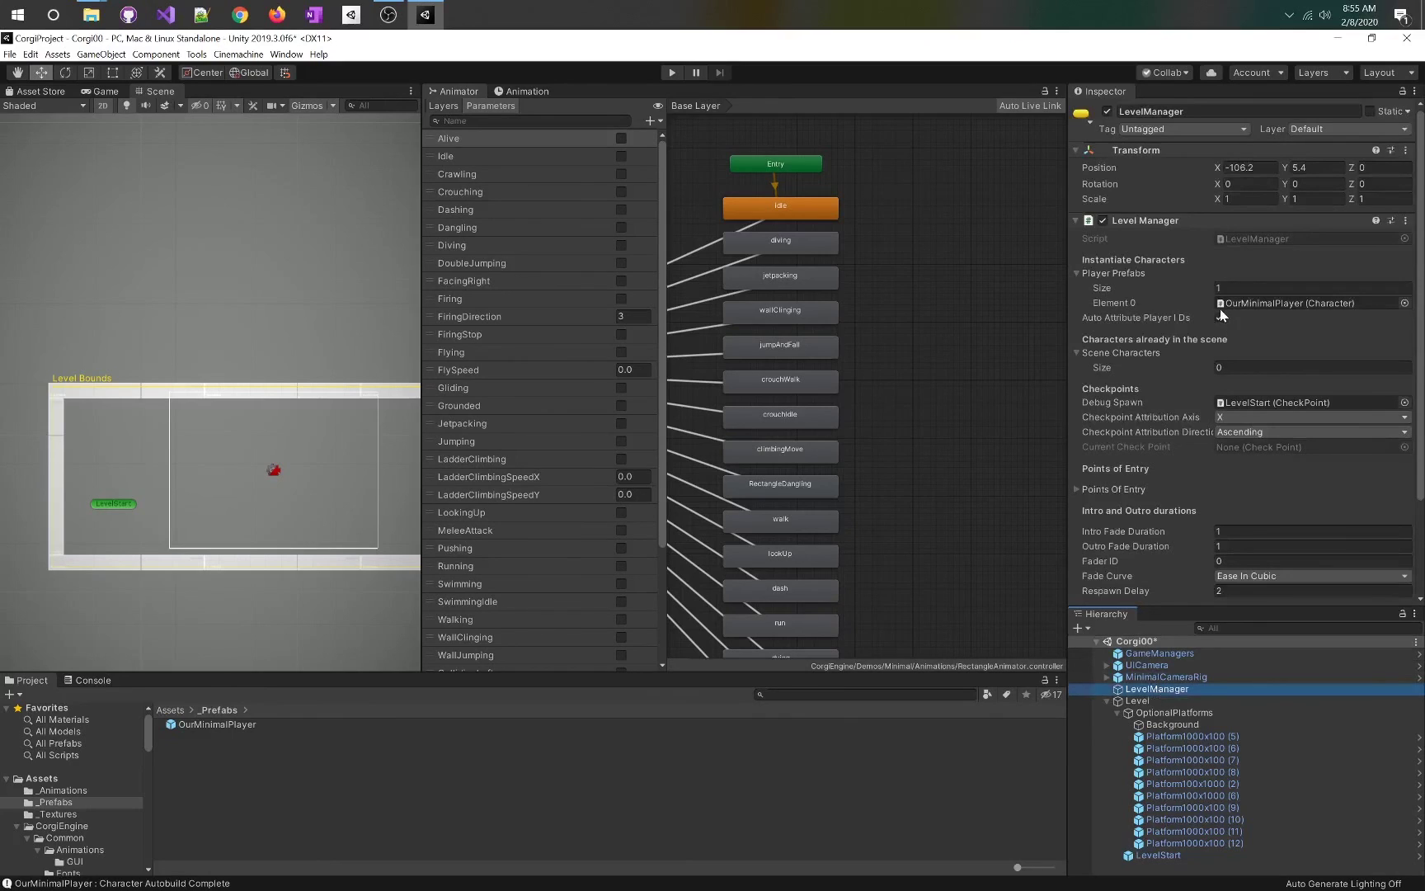
pyautogui.moveTo(1422, 213)
pyautogui.mouseDown()
pyautogui.moveTo(1421, 300)
pyautogui.moveTo(1422, 212)
pyautogui.mouseUp()
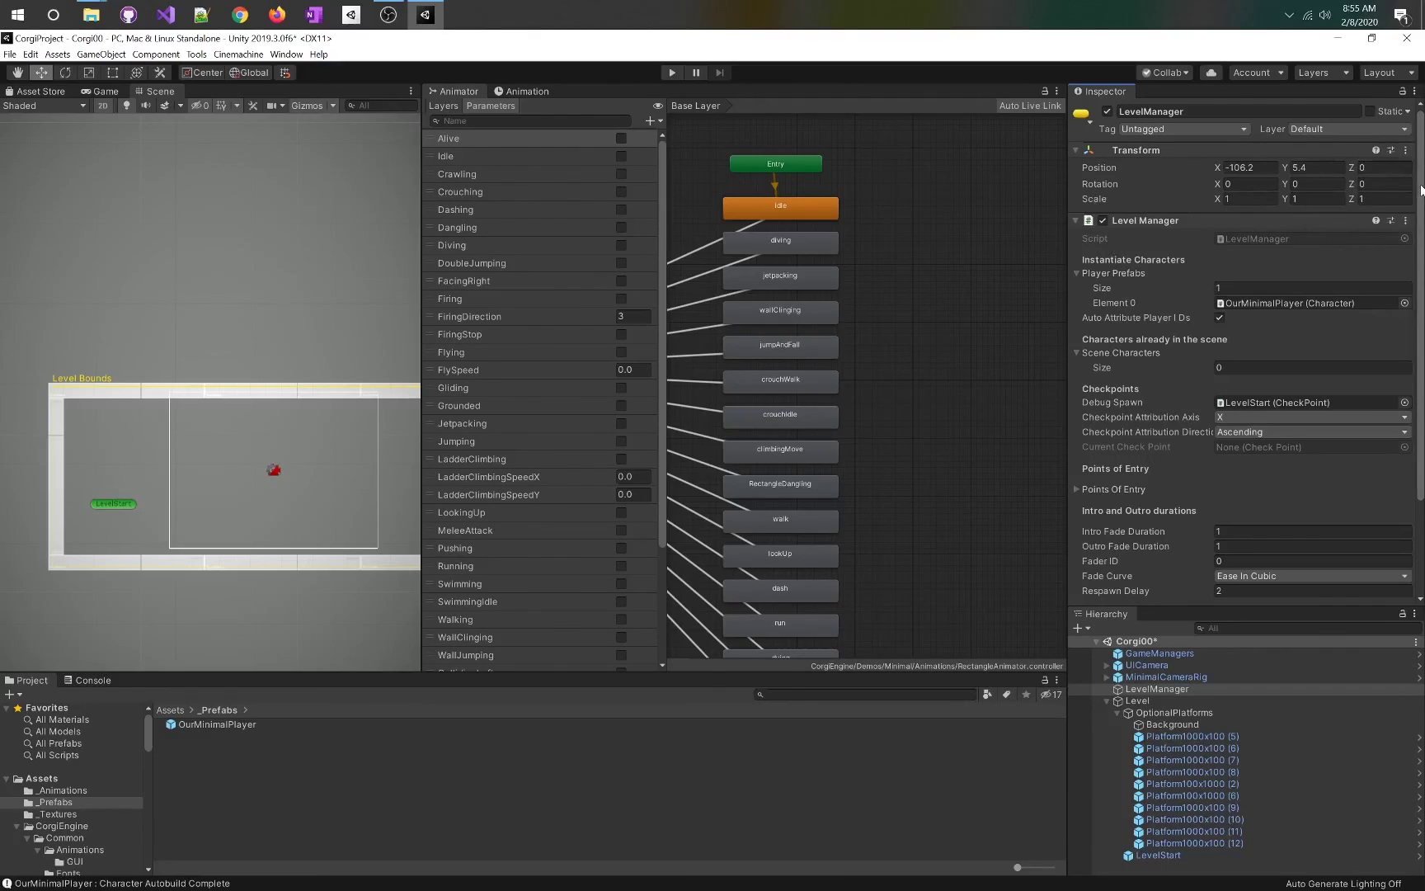
pyautogui.moveTo(1422, 190); pyautogui.dragTo(1421, 207)
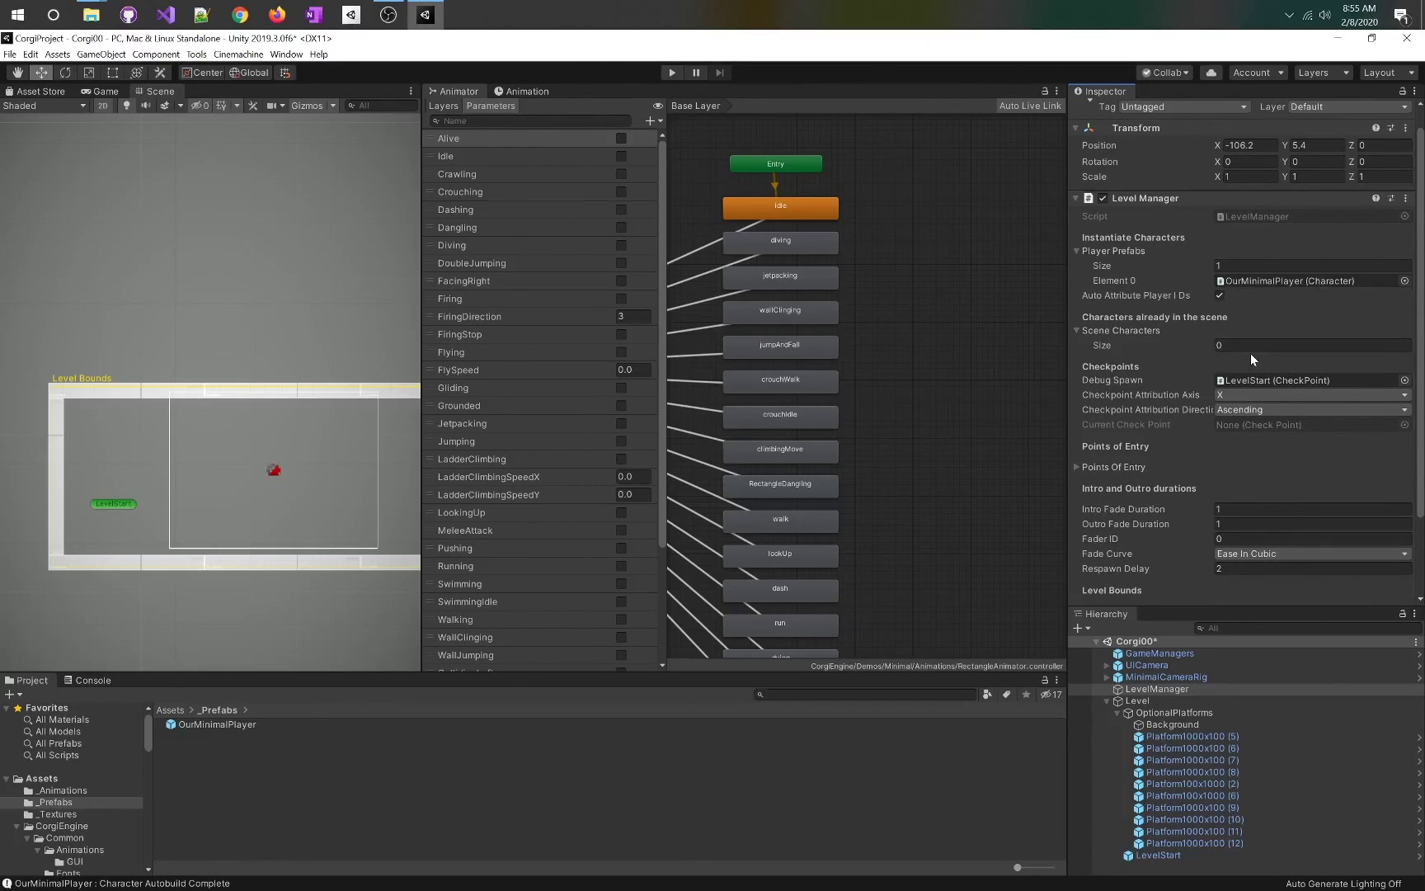
pyautogui.scroll(-3, 1161, 422)
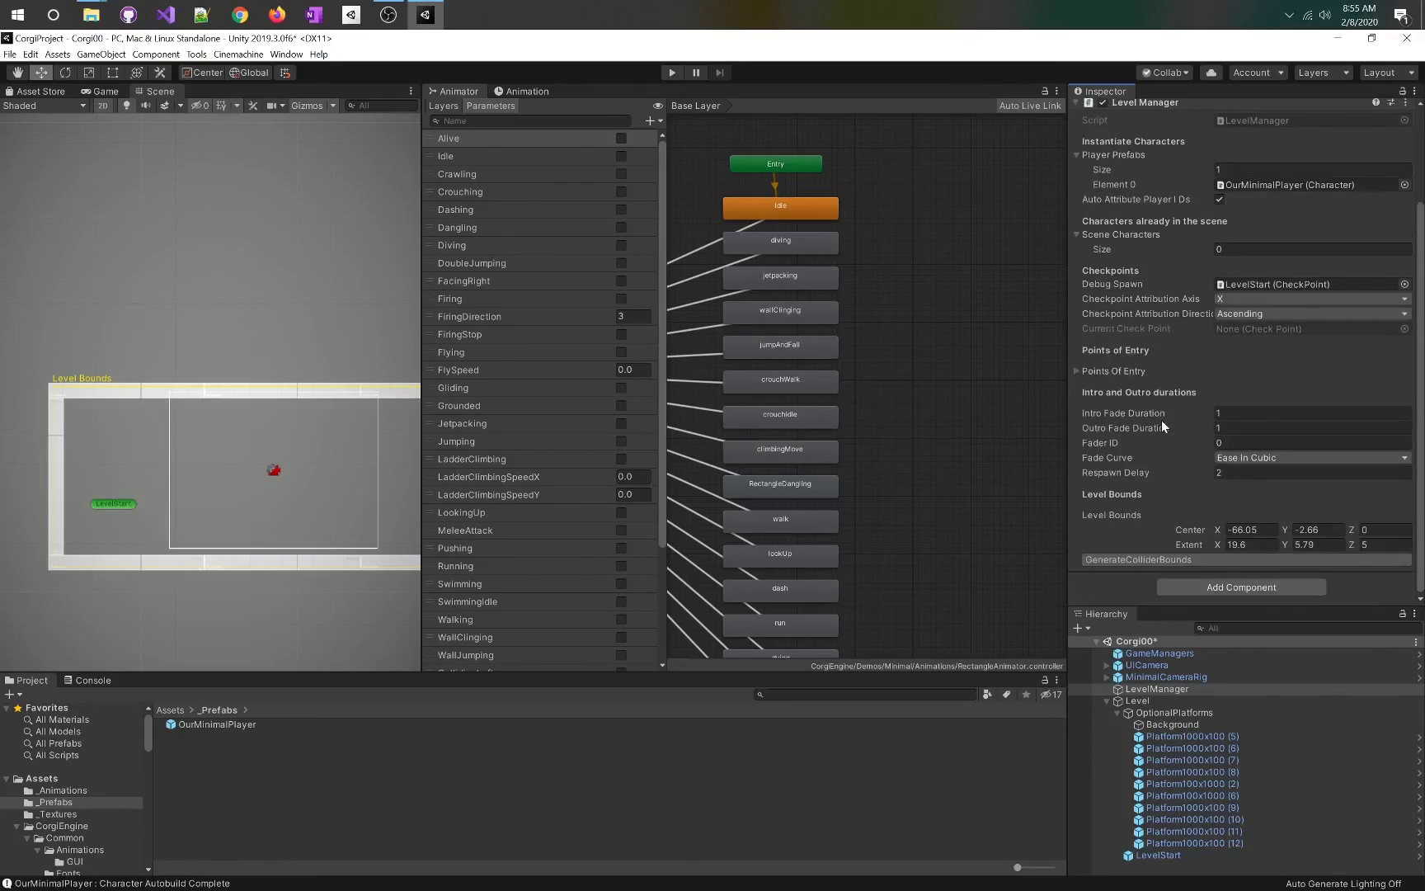
pyautogui.click(1076, 372)
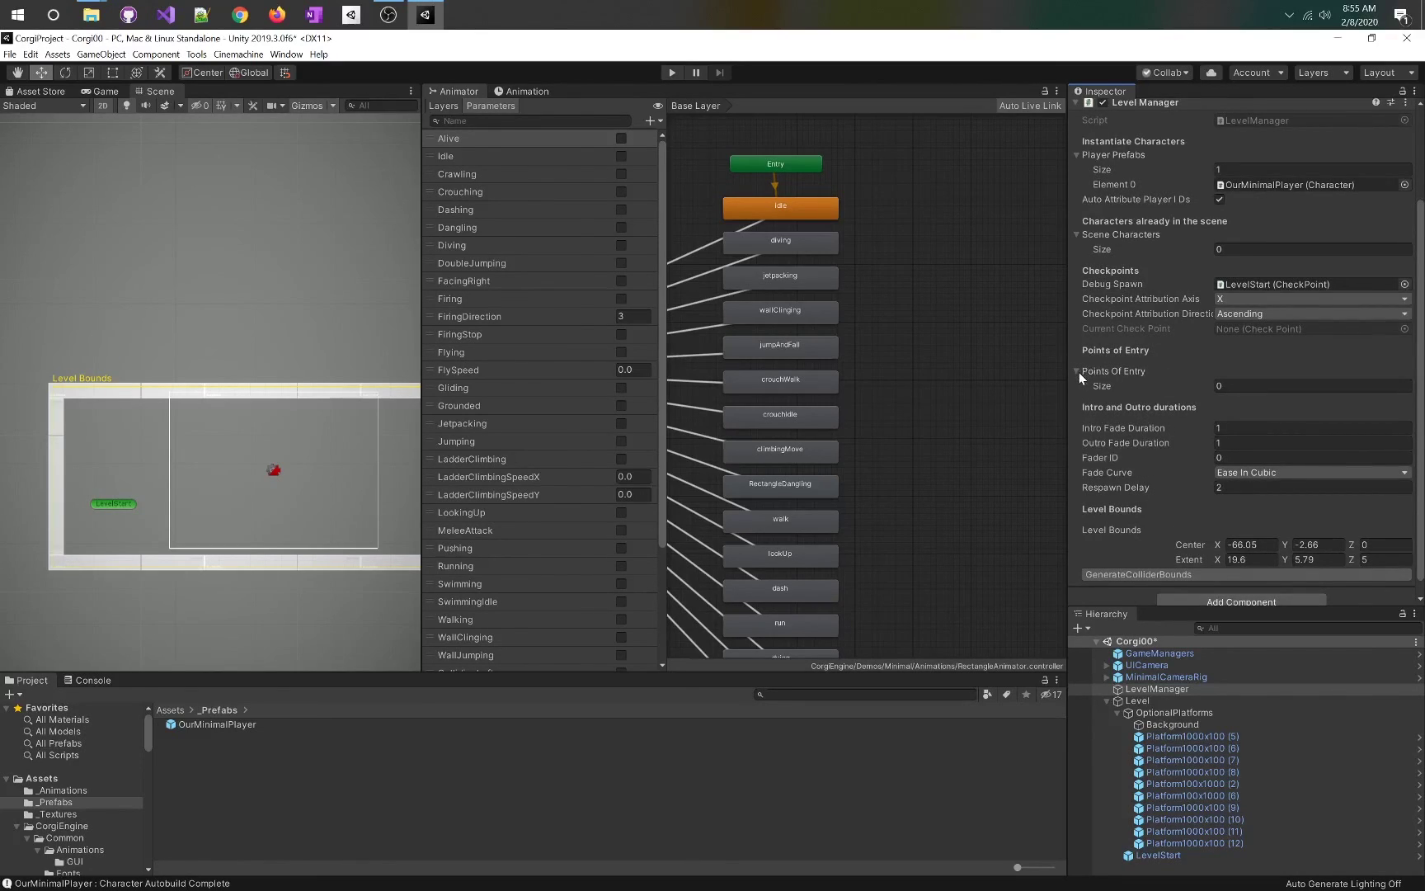
pyautogui.click(1077, 371)
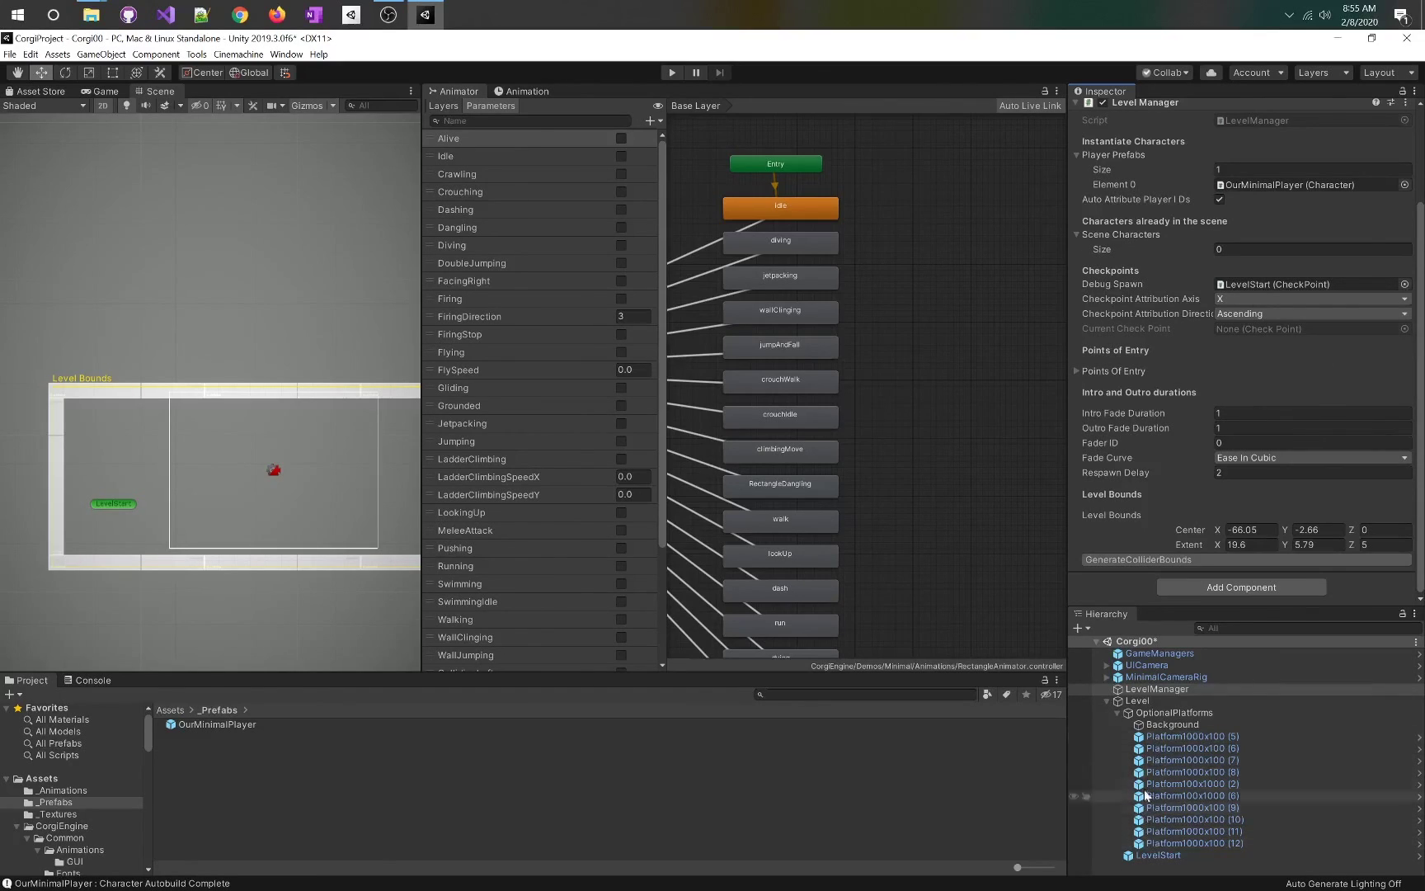
# Check Platform1000x100 (5)'s Box Collider 2D, then select the LevelStart checkpoint
pyautogui.click(1141, 714)
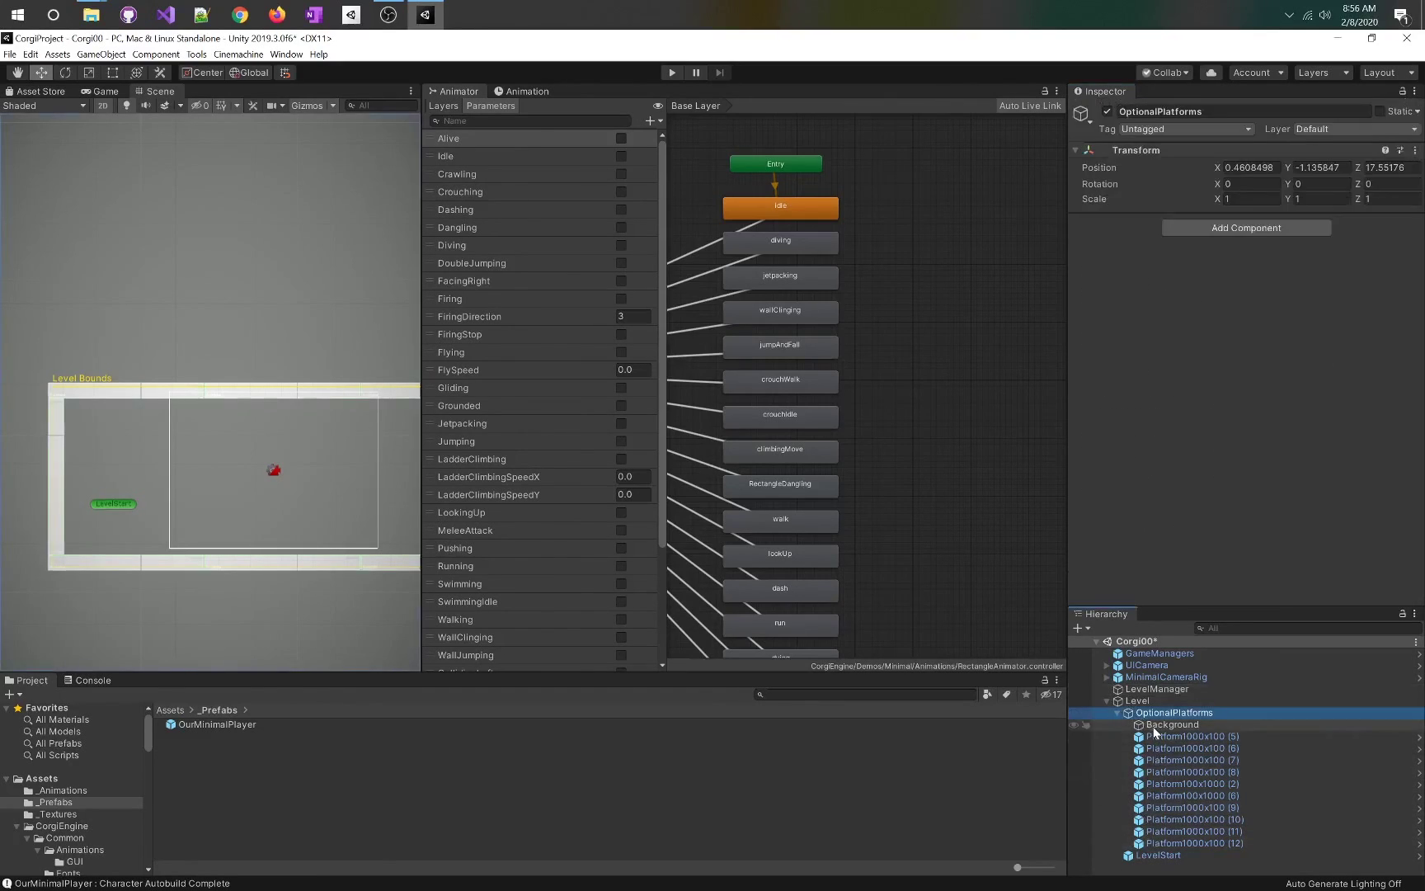
pyautogui.click(1154, 735)
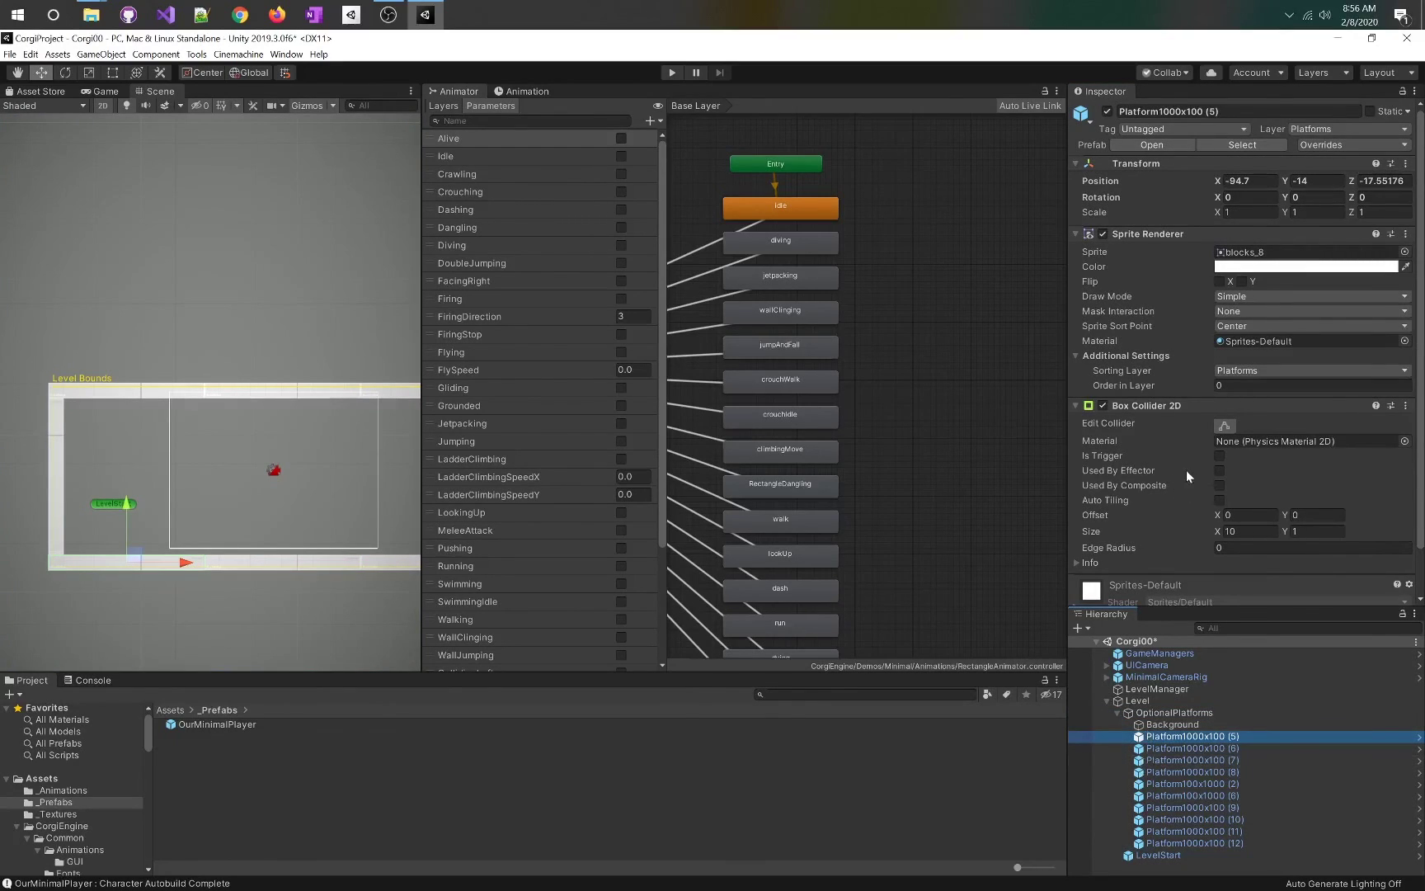
pyautogui.scroll(-2, 1161, 411)
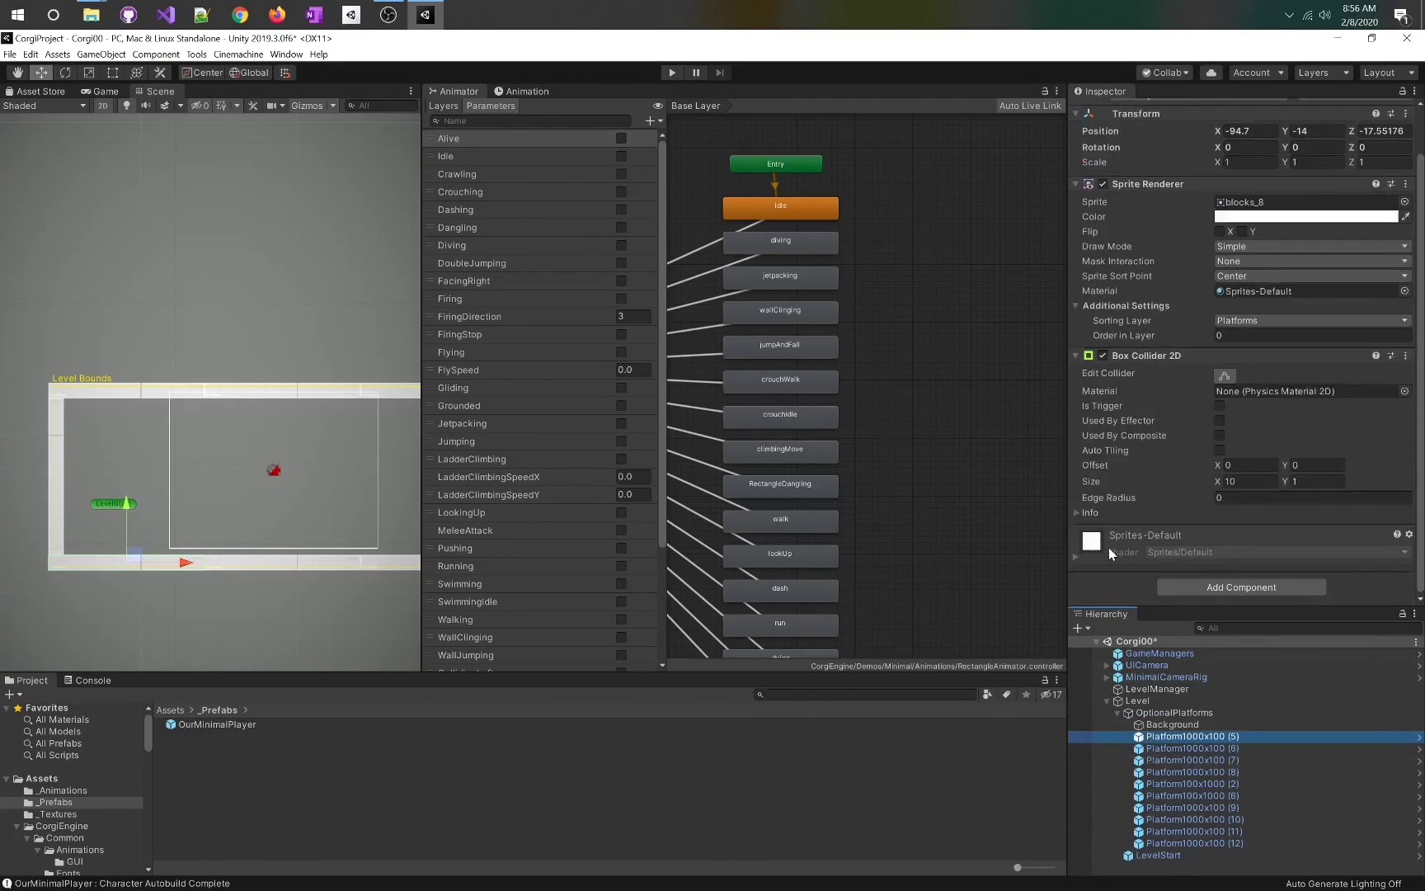
pyautogui.click(1140, 378)
pyautogui.scroll(2, 1177, 449)
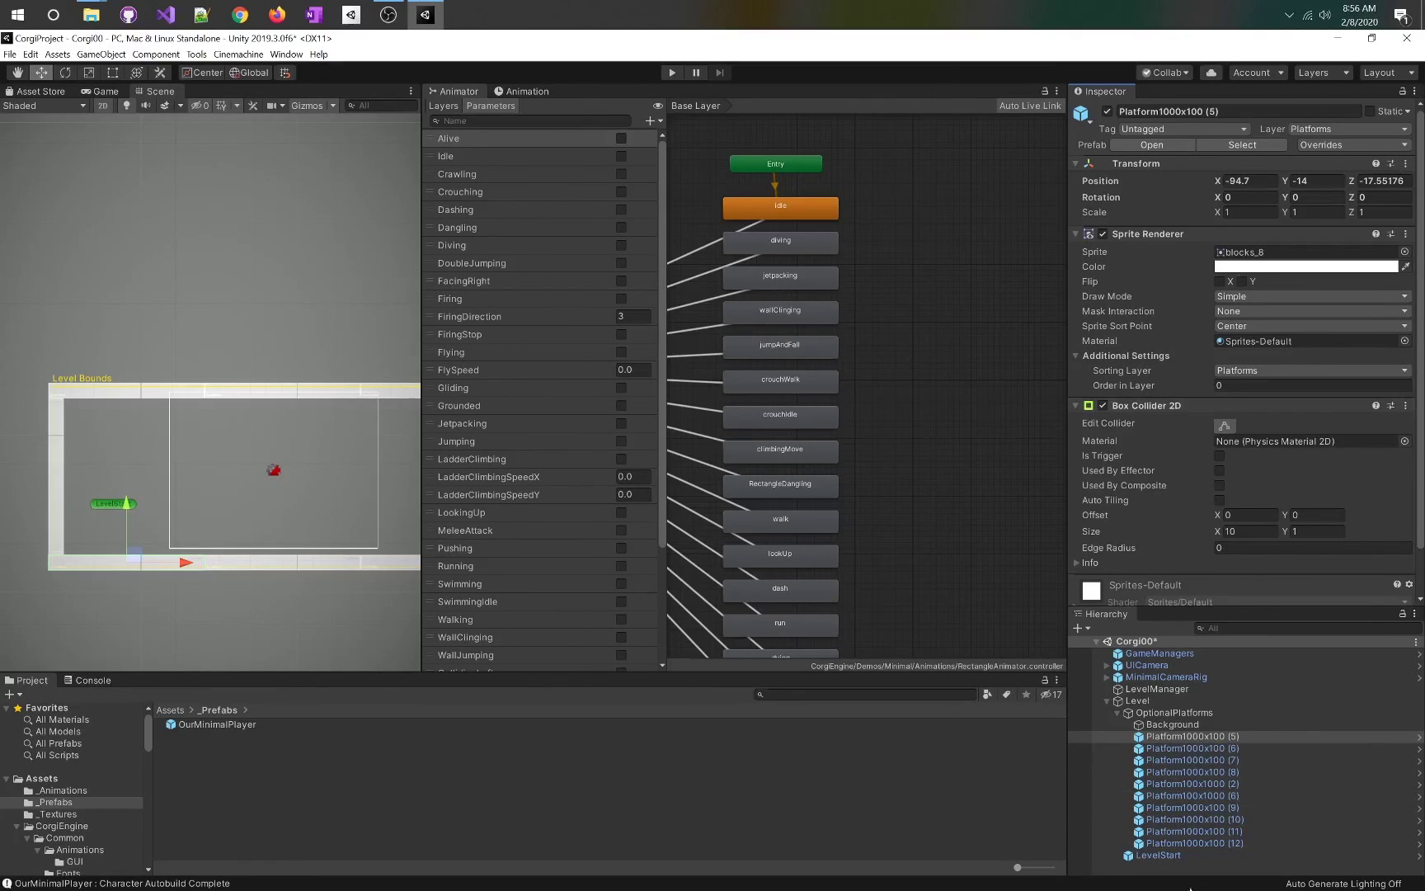
pyautogui.click(1175, 858)
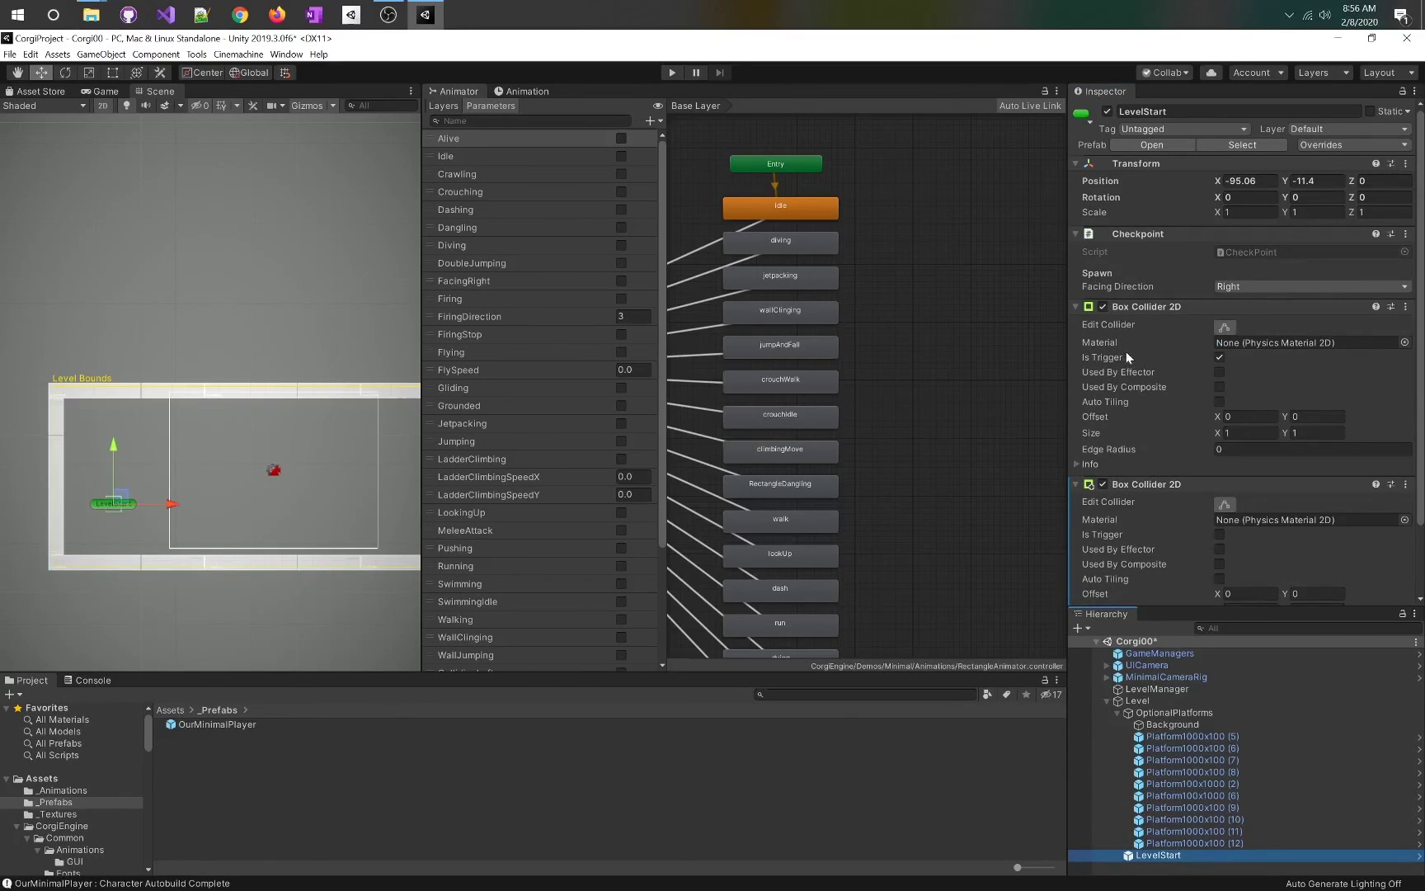
# Select the _Prefabs folder and enter play mode to spawn OurMinimalPlayer at LevelStart
pyautogui.scroll(-2, 1113, 379)
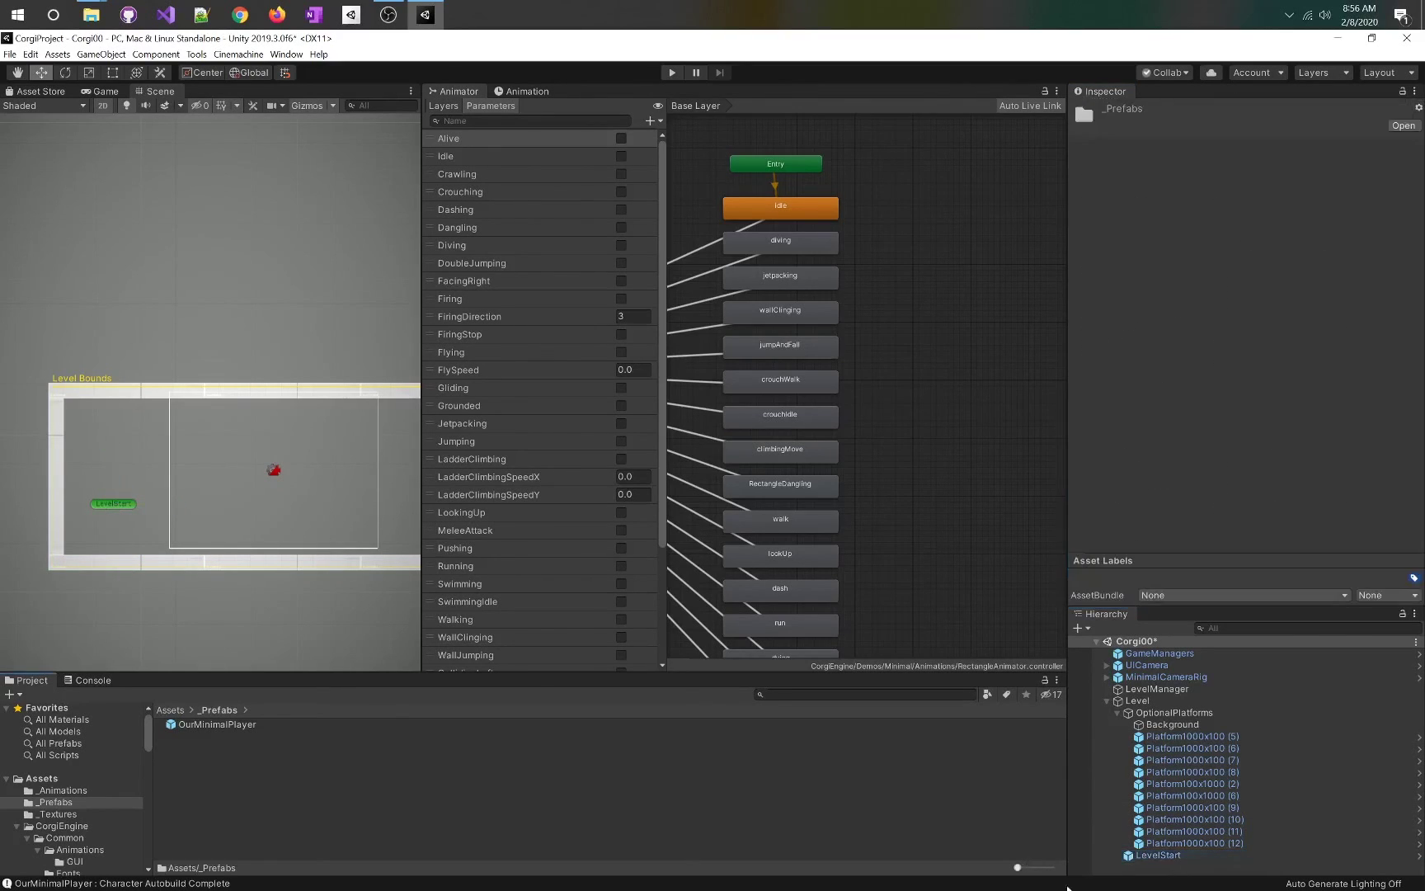
pyautogui.click(1136, 857)
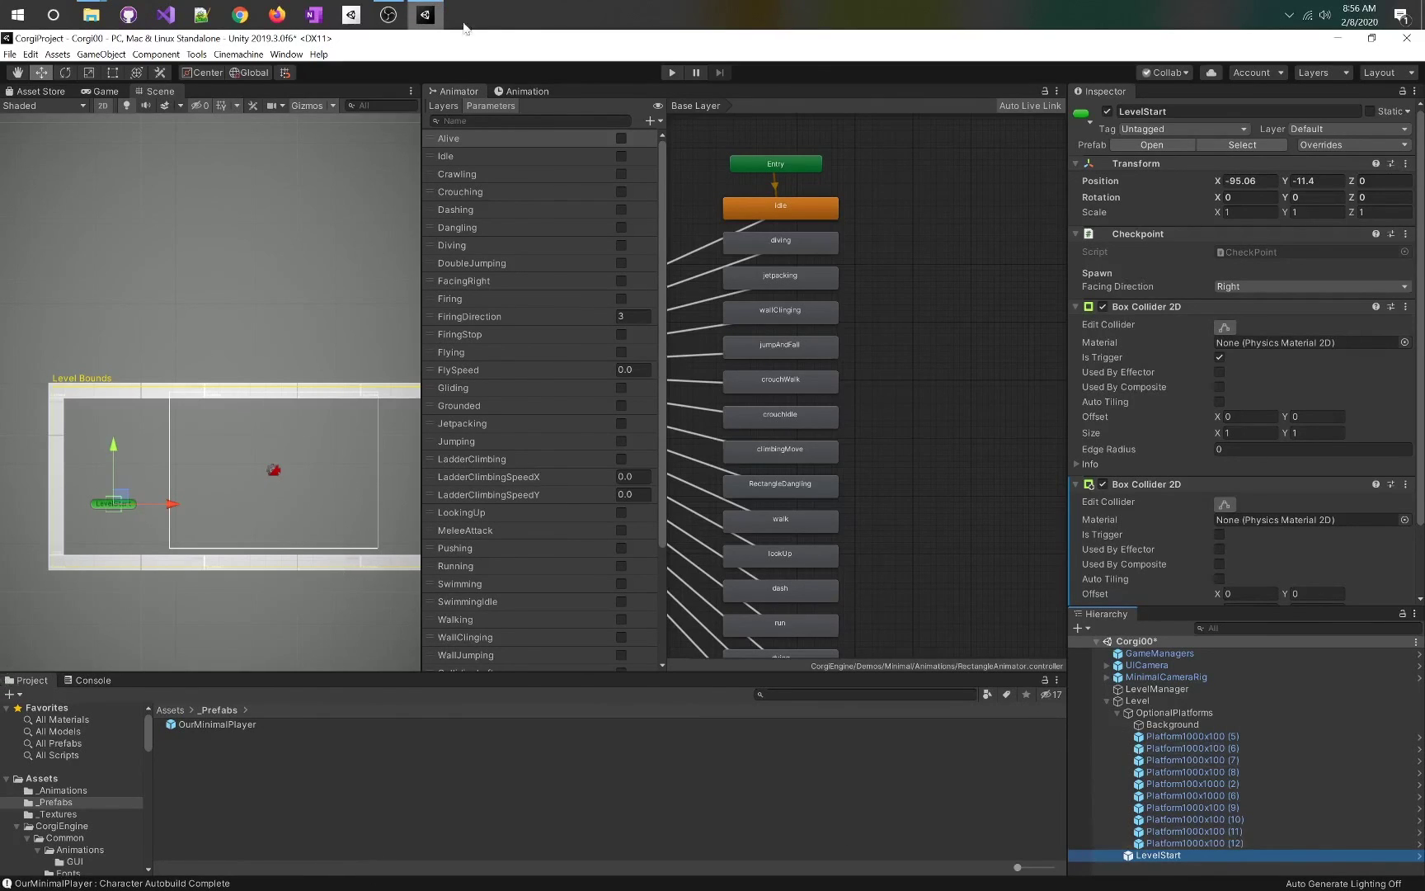
pyautogui.click(672, 72)
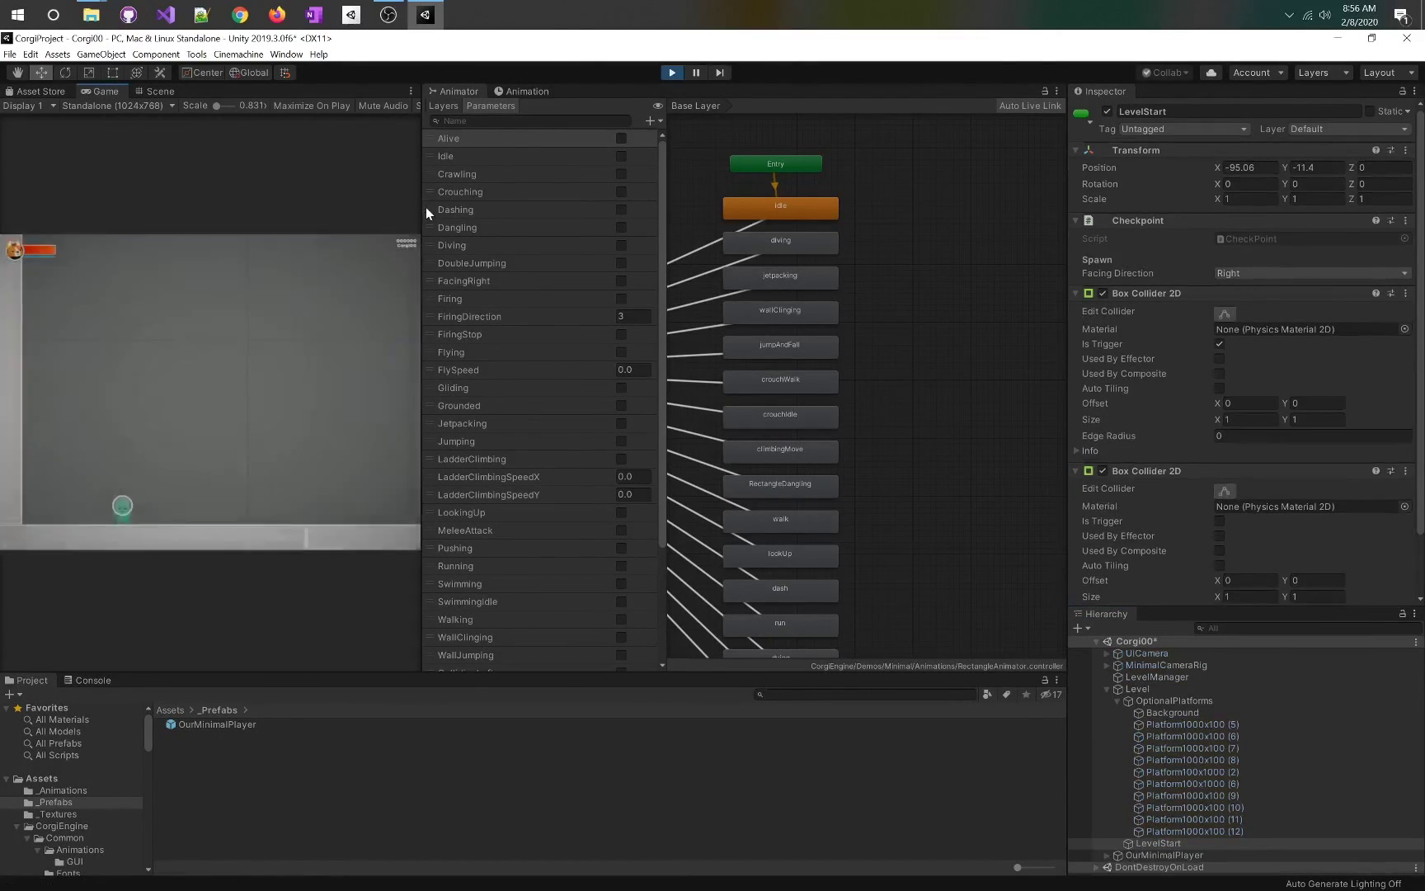
# Widen the Game view, then walk, jump and drop the character through a platform
pyautogui.click(427, 209)
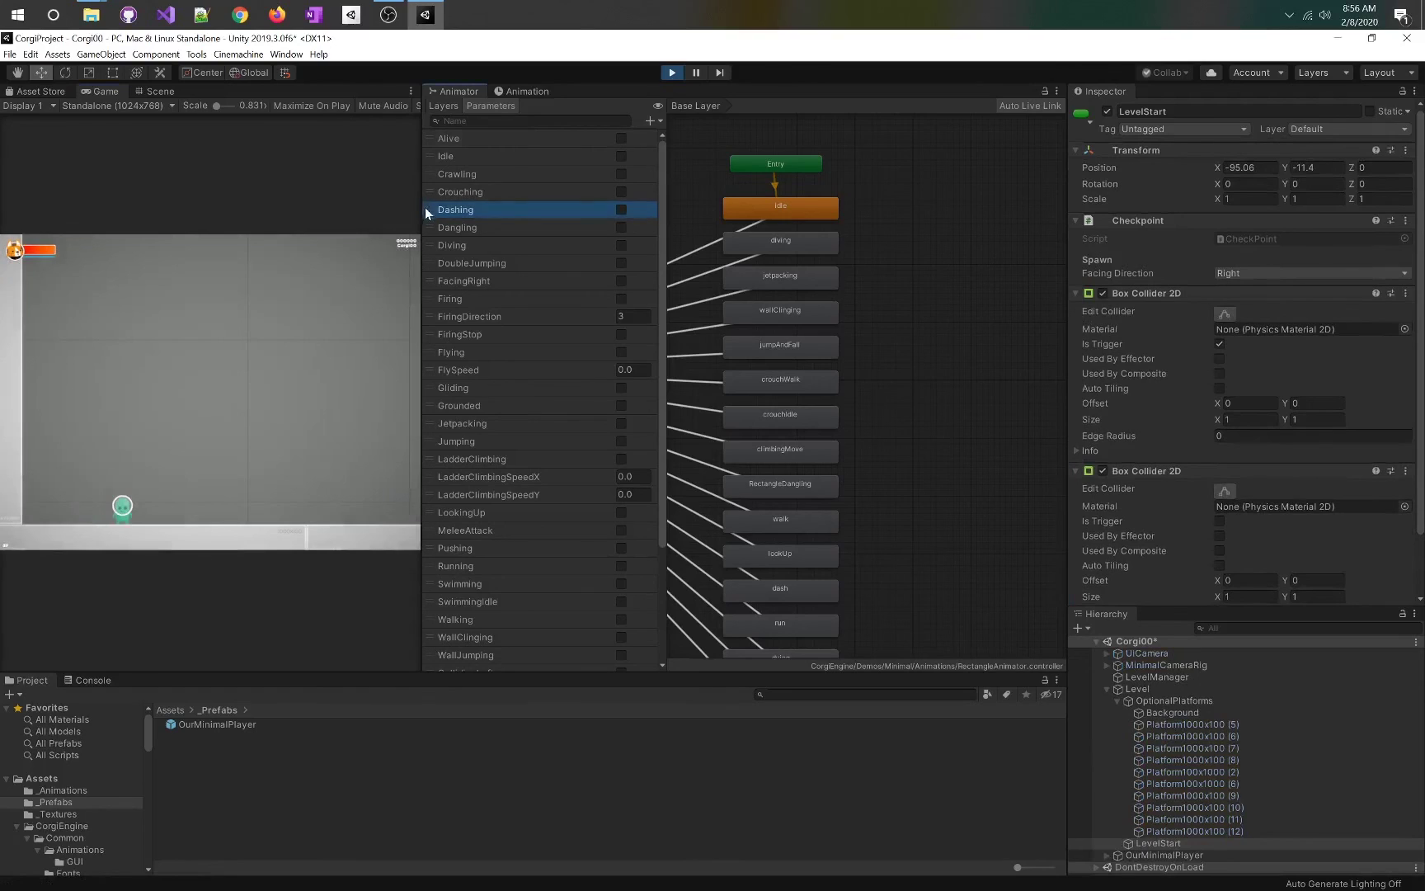
pyautogui.doubleClick(475, 207)
pyautogui.moveTo(418, 194); pyautogui.dragTo(795, 197)
pyautogui.press('Right')
pyautogui.press('Left')
pyautogui.press('Right')
pyautogui.press('space')
pyautogui.press('Left')
pyautogui.hotkey('Down', 'space')
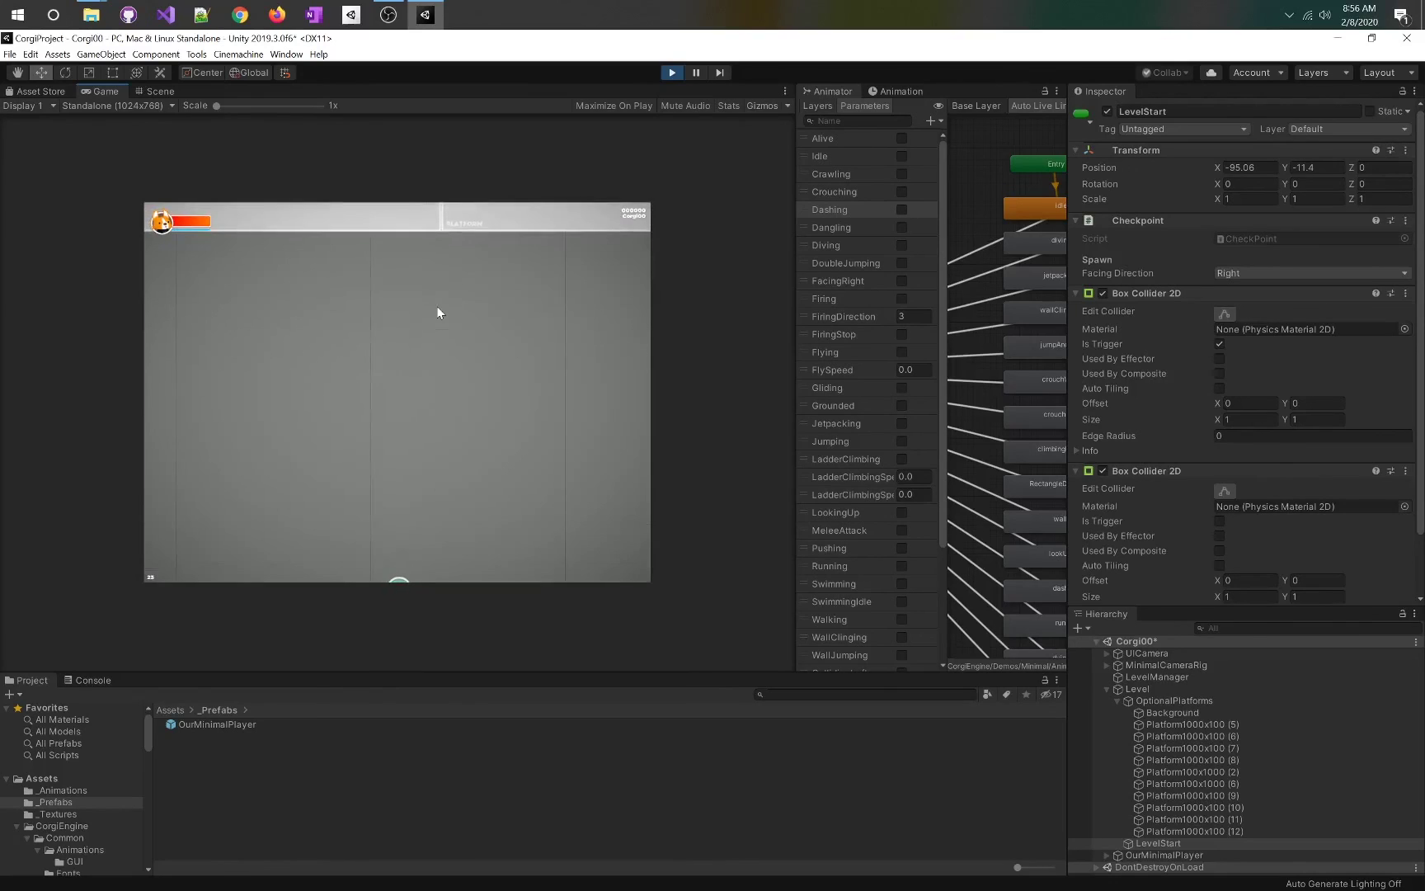
# Jump and move the character left and right across the level floor
pyautogui.press('space')
pyautogui.press('Left')
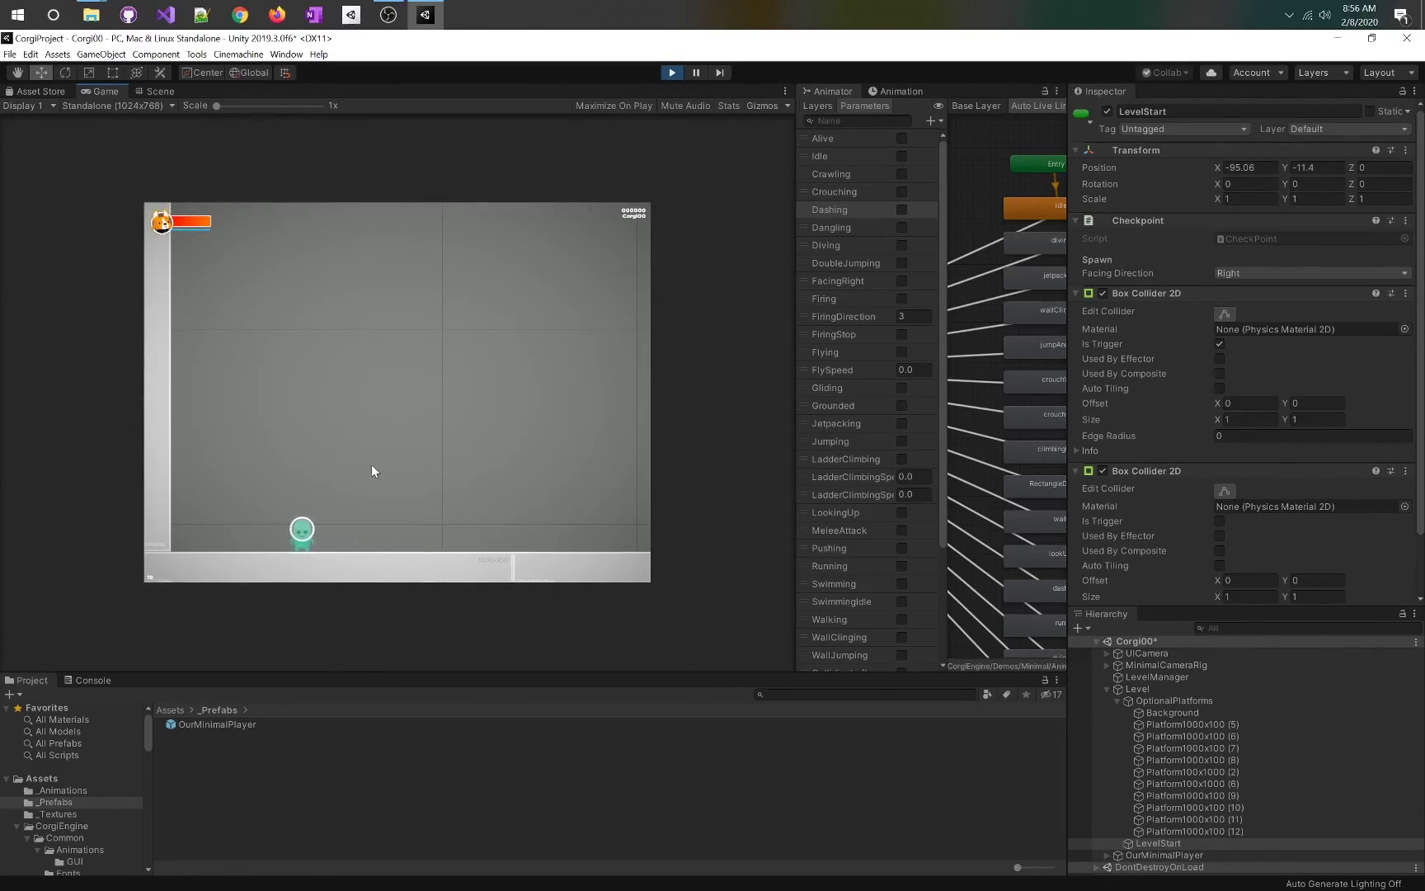
pyautogui.press('space')
pyautogui.press('Right')
pyautogui.press('Left')
pyautogui.press('space')
pyautogui.press('Left')
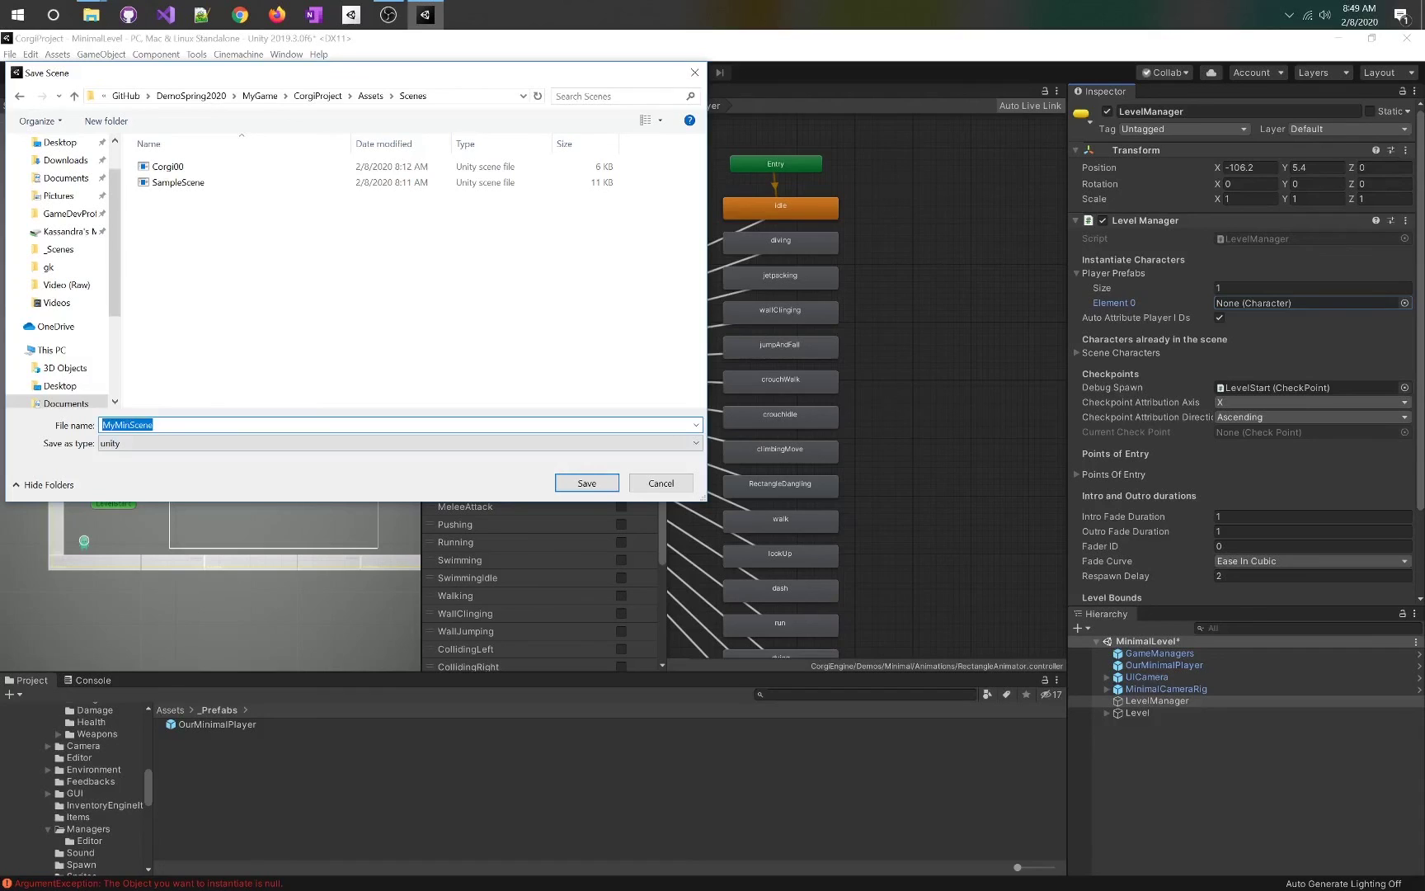
# Save the scene as Corgi00, replacing the existing Corgi00 scene file
pyautogui.press('BackSpace')
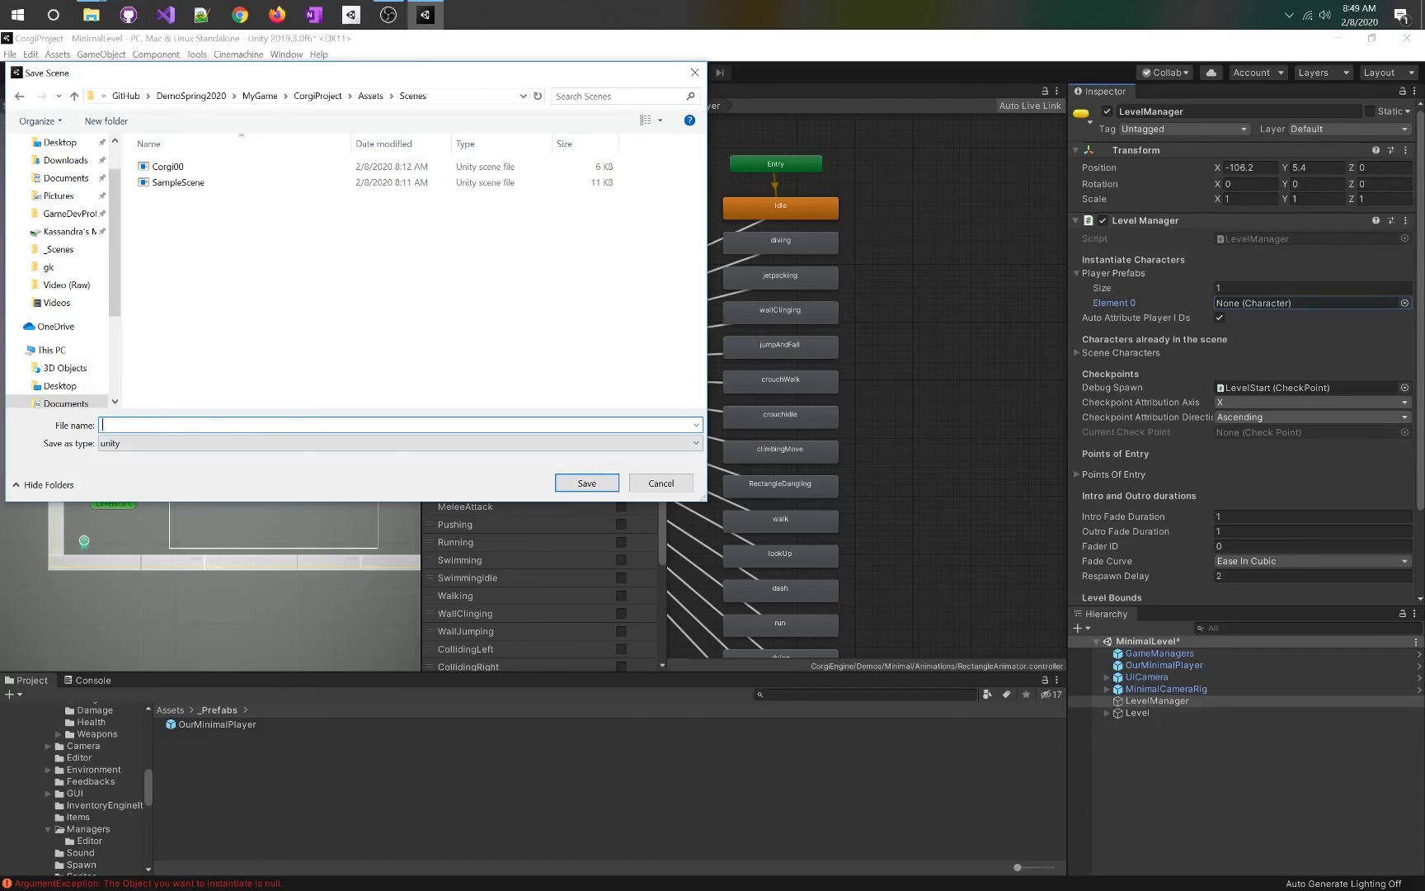
pyautogui.click(187, 170)
pyautogui.click(586, 482)
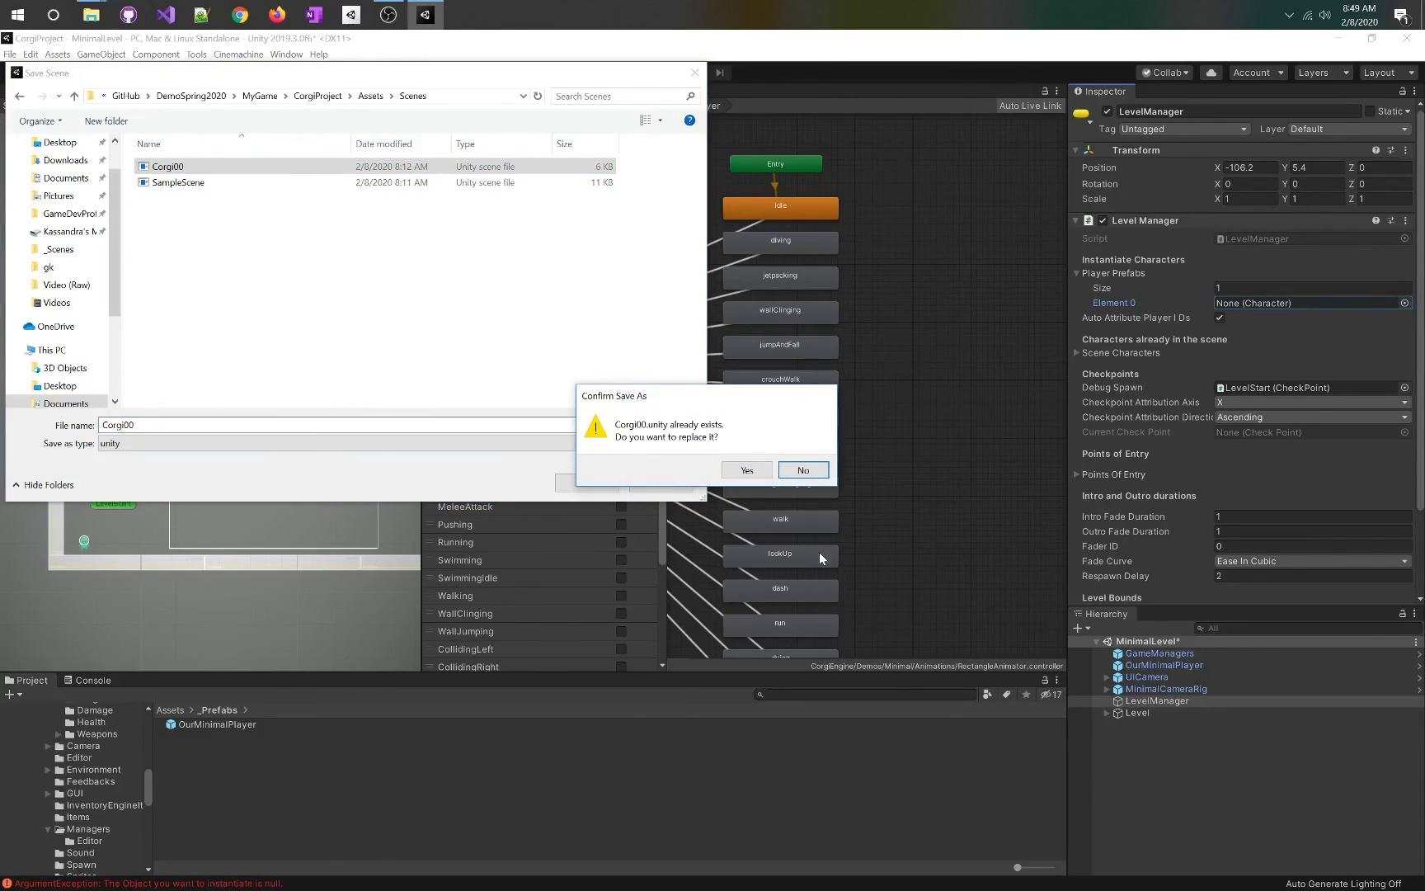
pyautogui.click(741, 472)
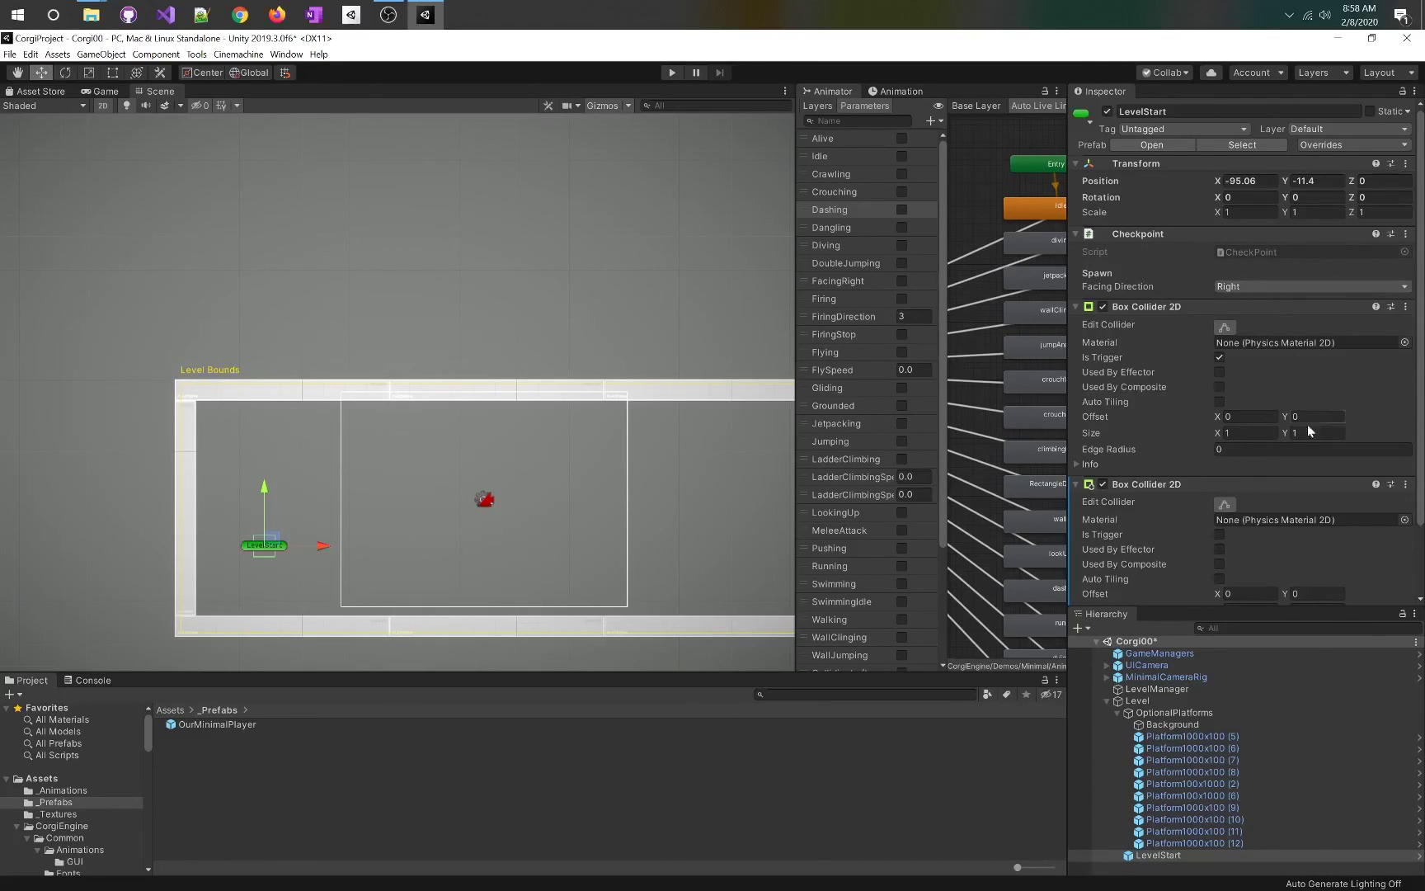
pyautogui.scroll(-3, 1285, 431)
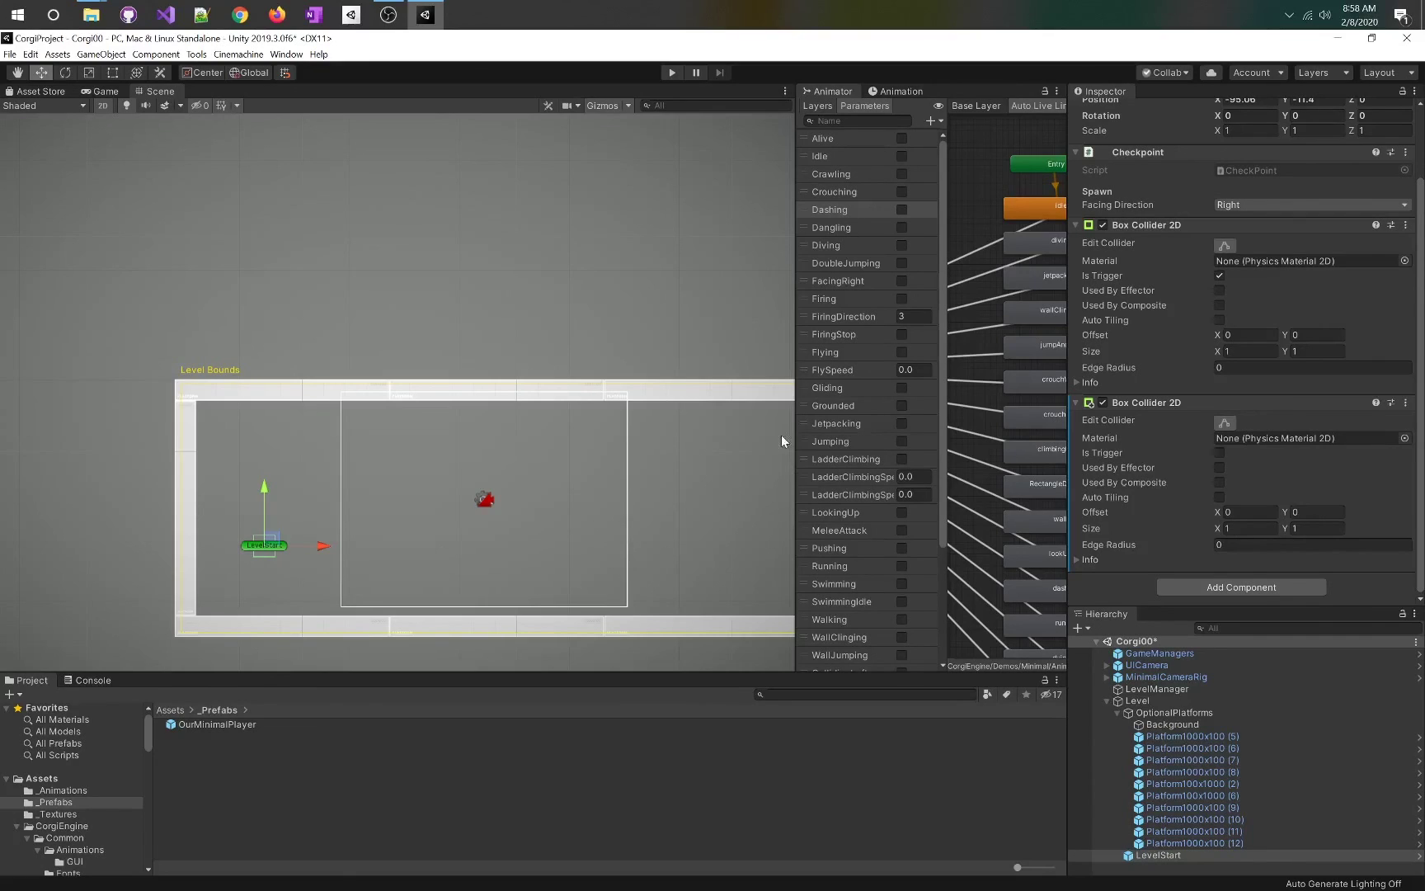
pyautogui.scroll(1, 694, 541)
pyautogui.scroll(-2, 694, 541)
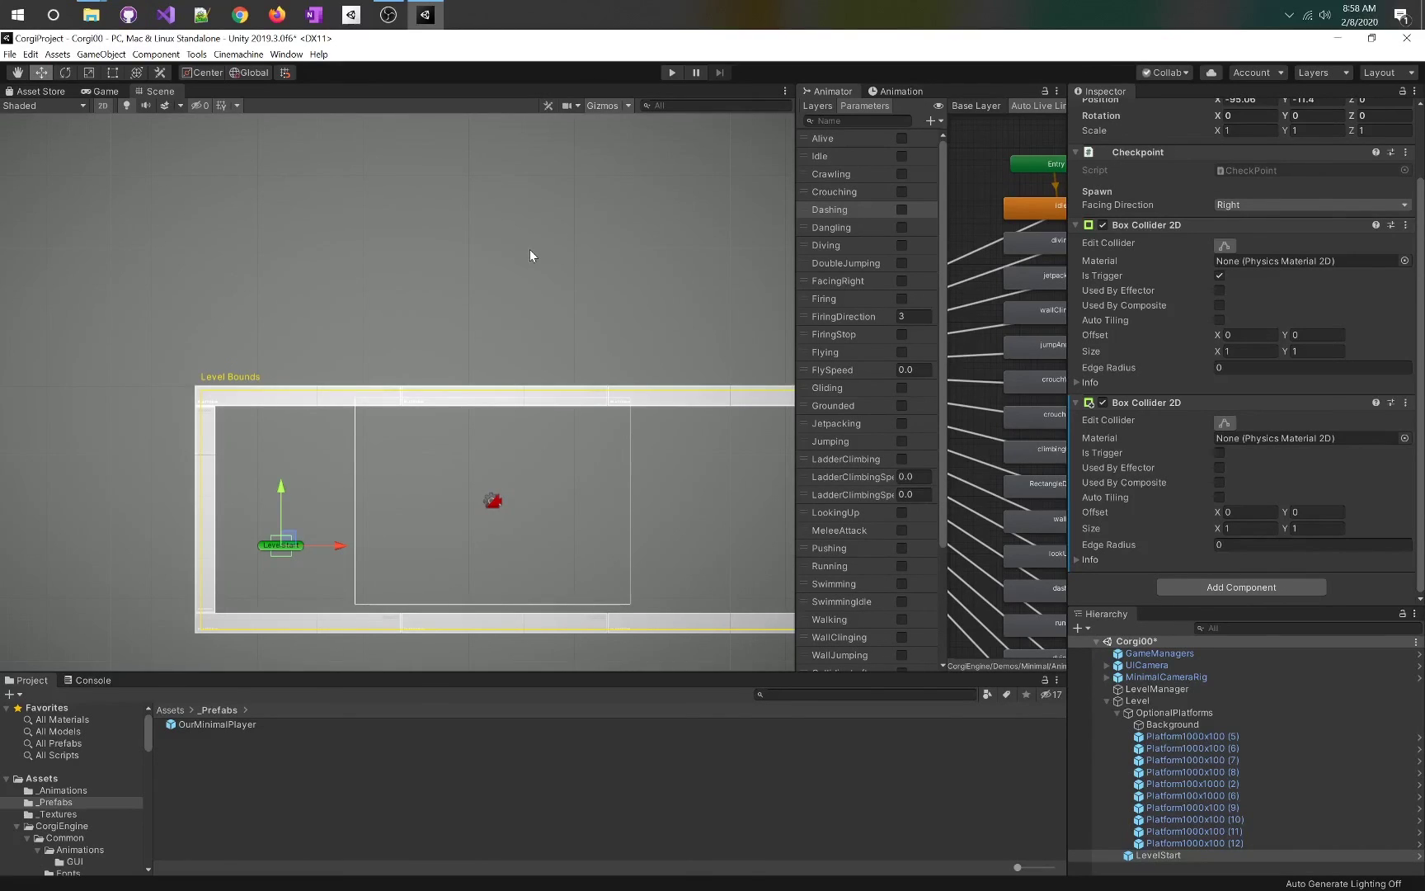
pyautogui.scroll(-1, 530, 249)
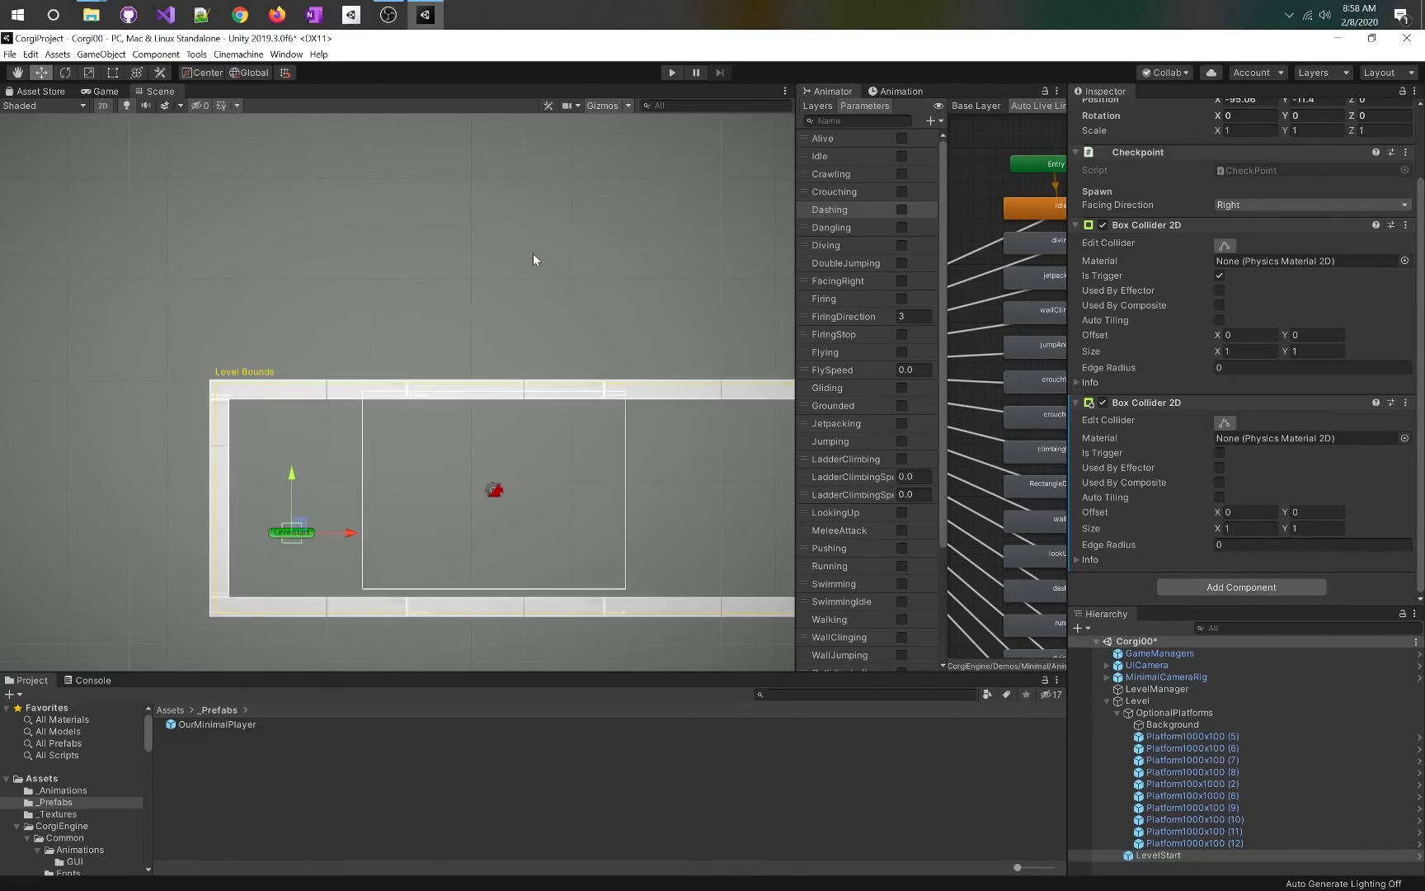